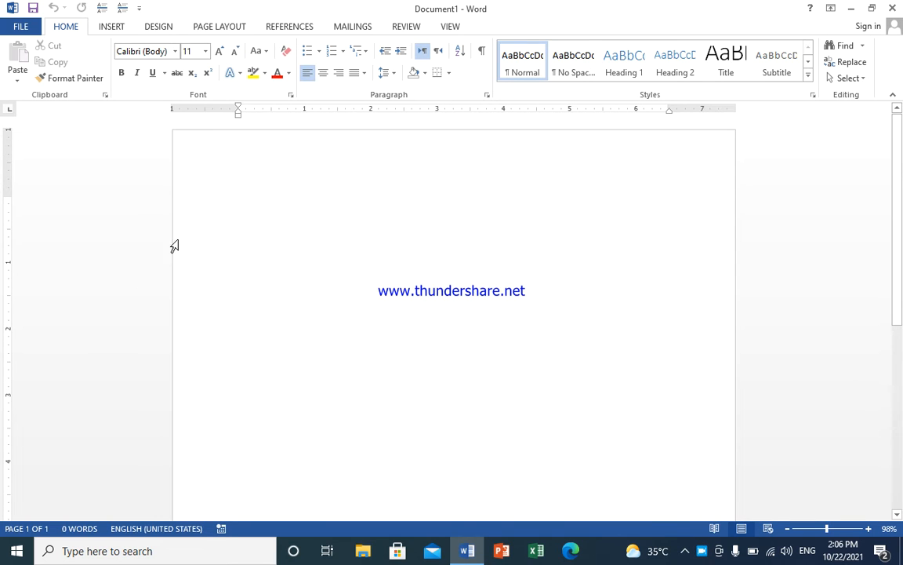
Step: Insert a diamond shape near the page's upper-left margin corner and size it to about 0.72" high by 0.57" wide
left_click(110, 26)
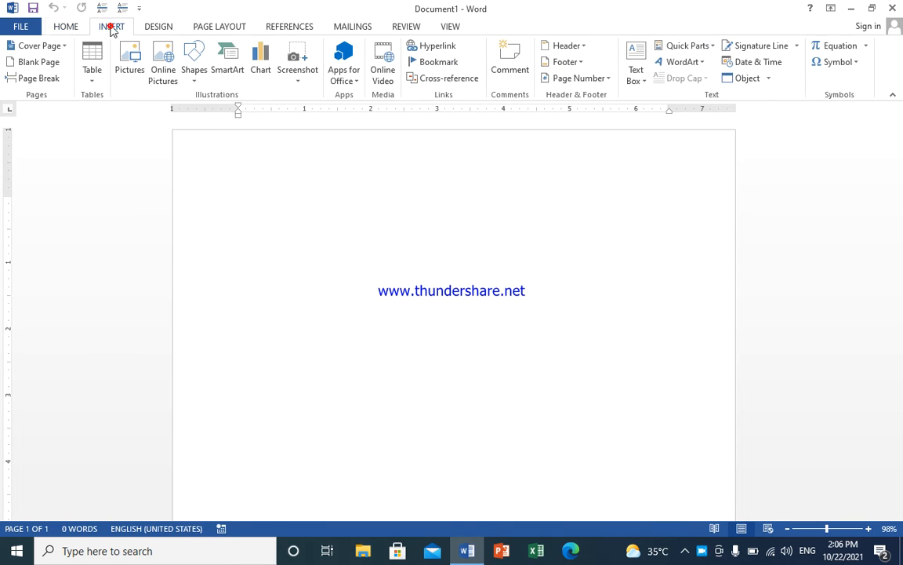
left_click(194, 63)
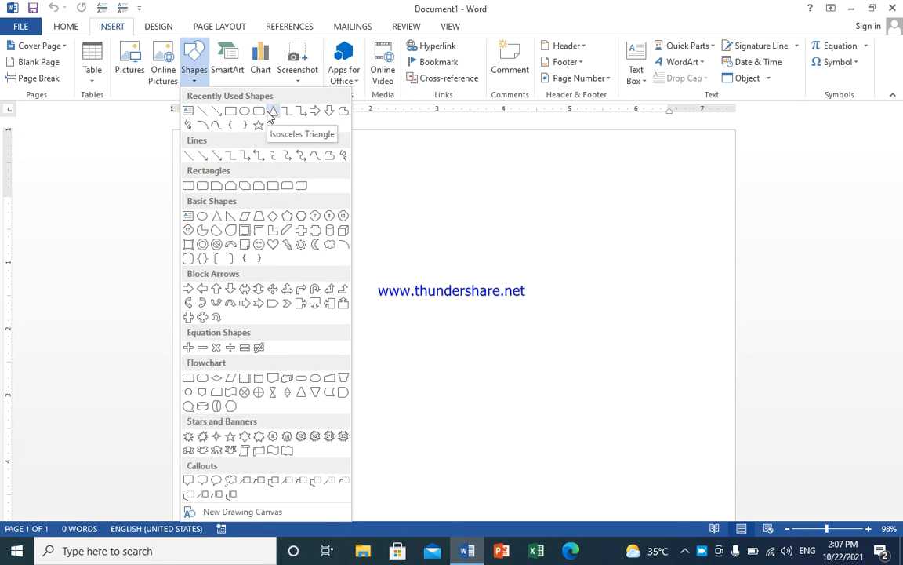
left_click(273, 218)
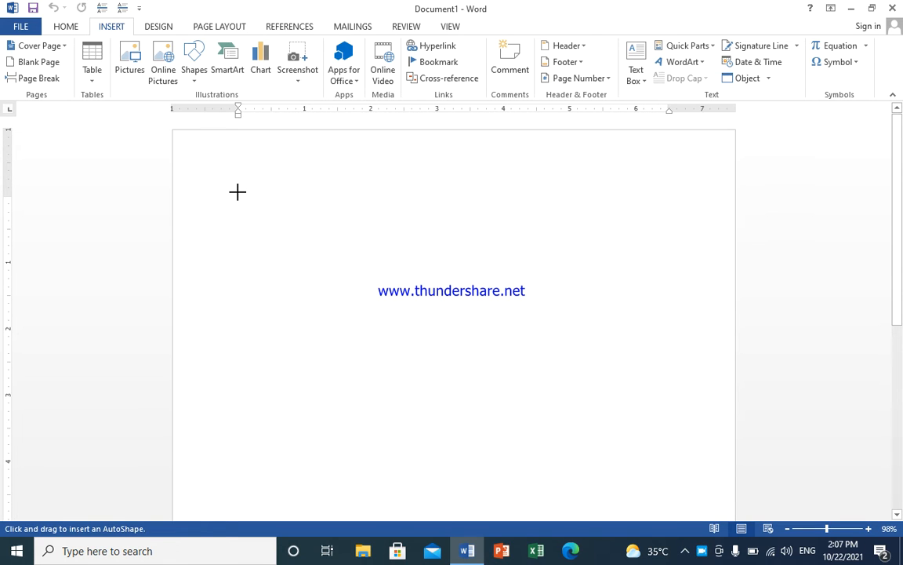
left_click_drag(238, 192, 250, 205)
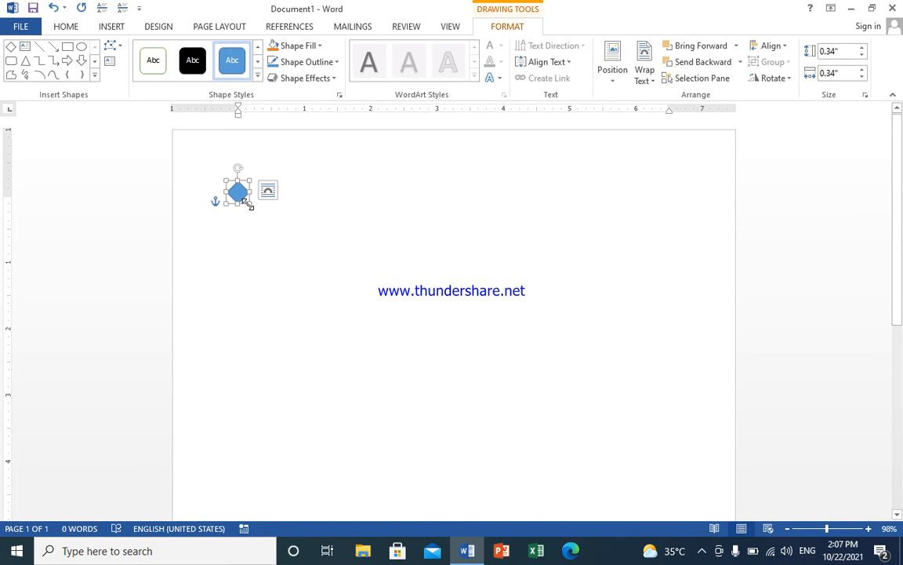
left_click_drag(249, 205, 256, 215)
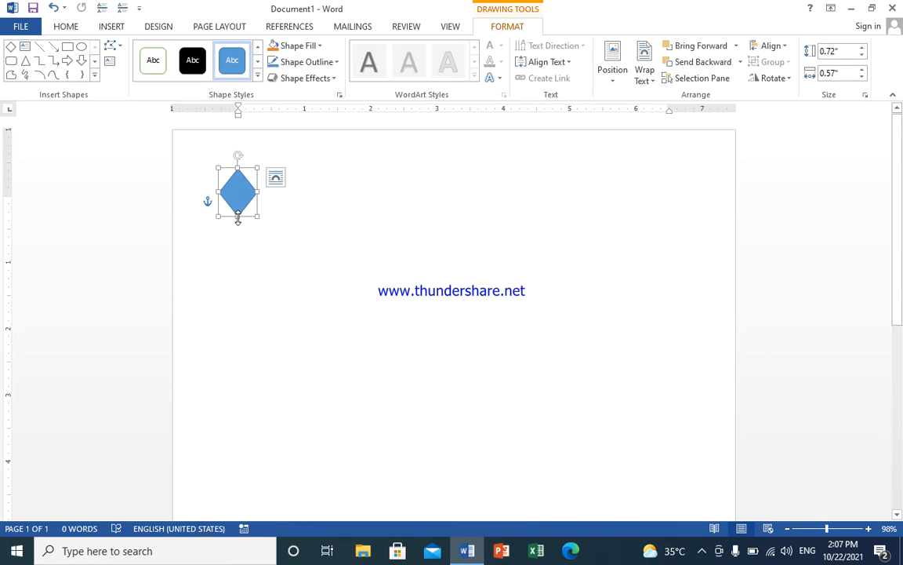
Step: Duplicate the diamond until there are nine, placing the copies in a loose zigzag row across the page
key("ctrl+d")
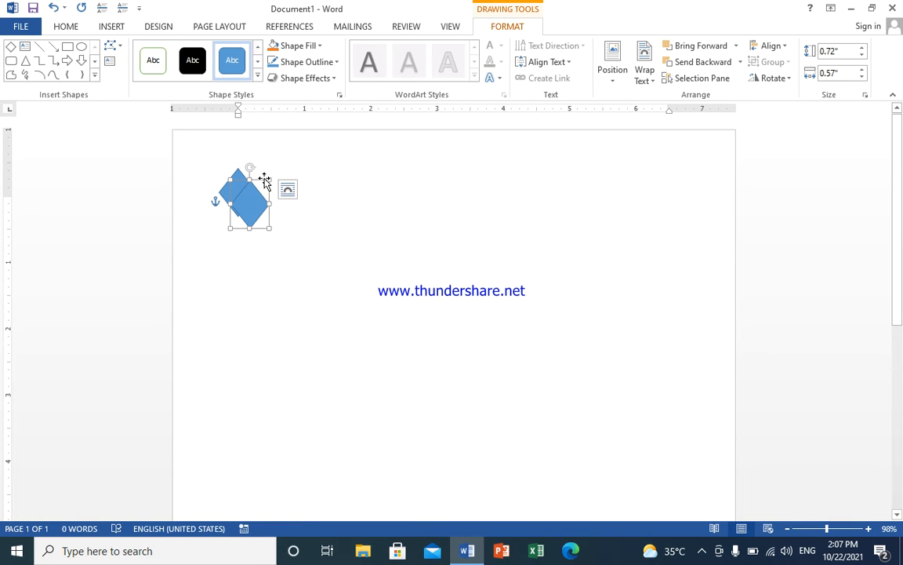
left_click_drag(262, 181, 292, 195)
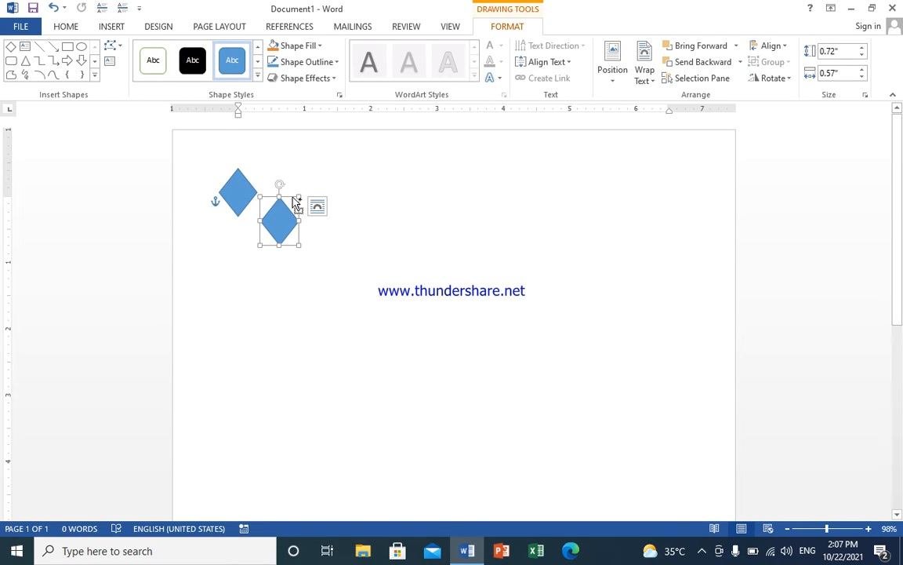
left_click_drag(292, 196, 330, 174)
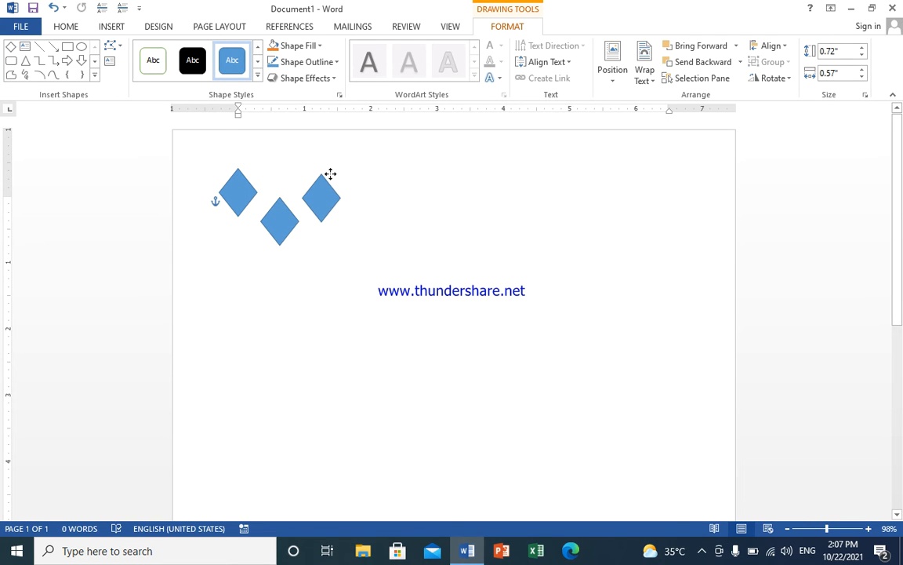
left_click(330, 174)
left_click_drag(332, 173, 415, 187)
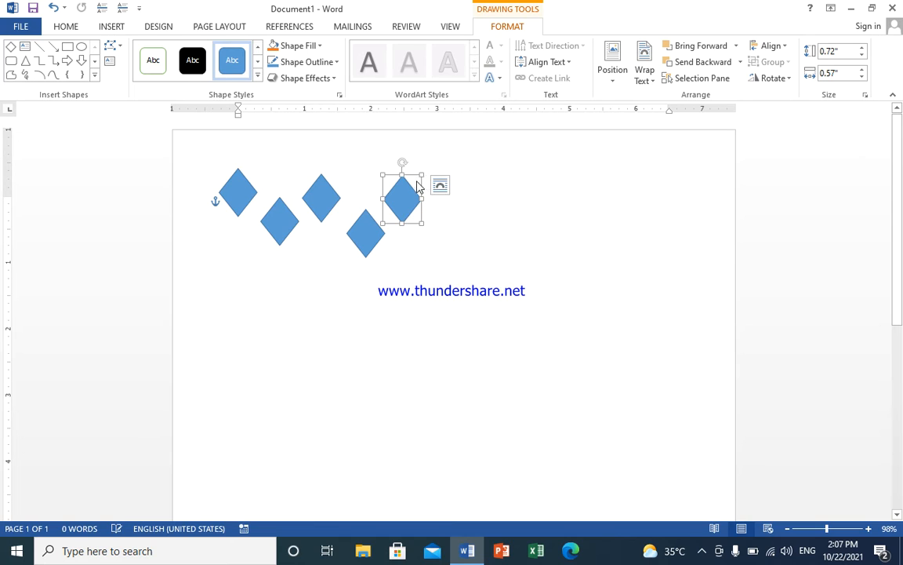
left_click_drag(423, 219, 463, 246)
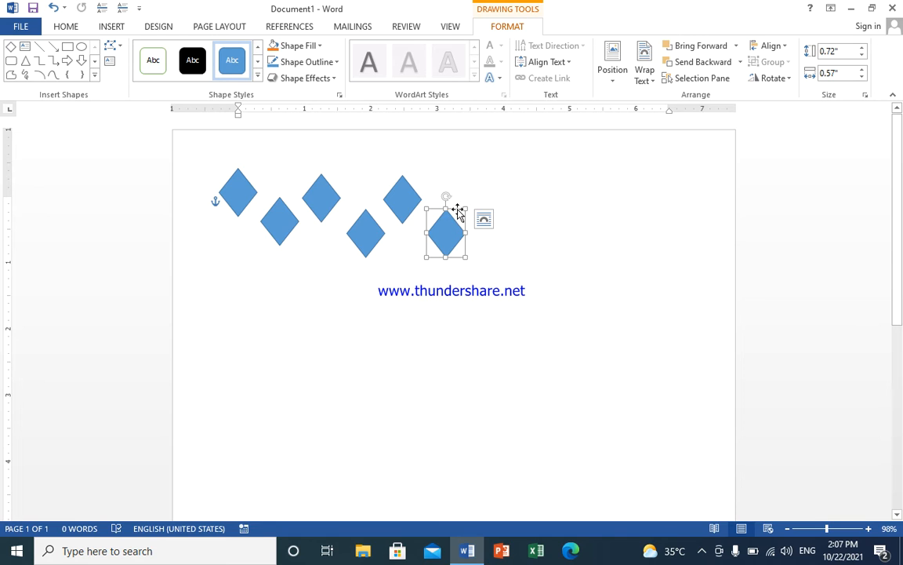
left_click_drag(458, 211, 499, 204)
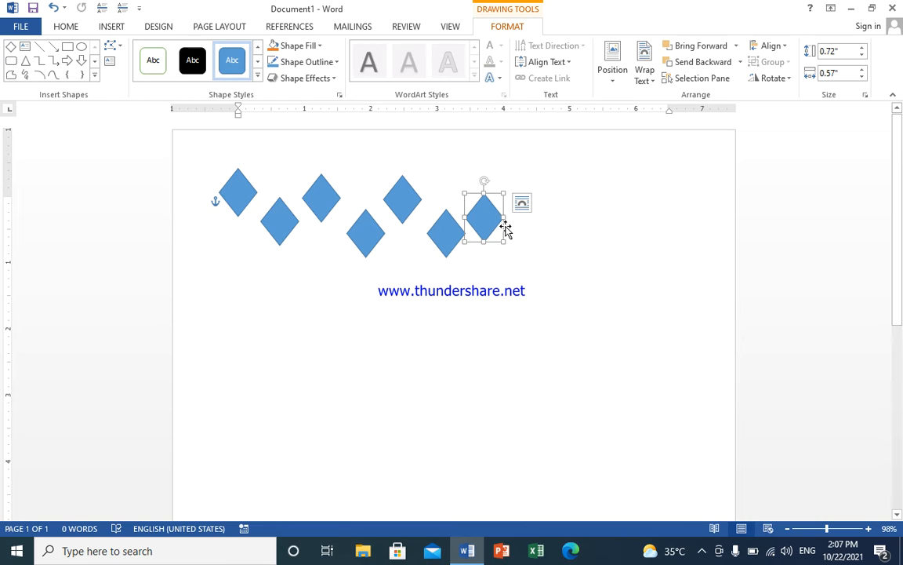
left_click_drag(508, 232, 586, 184)
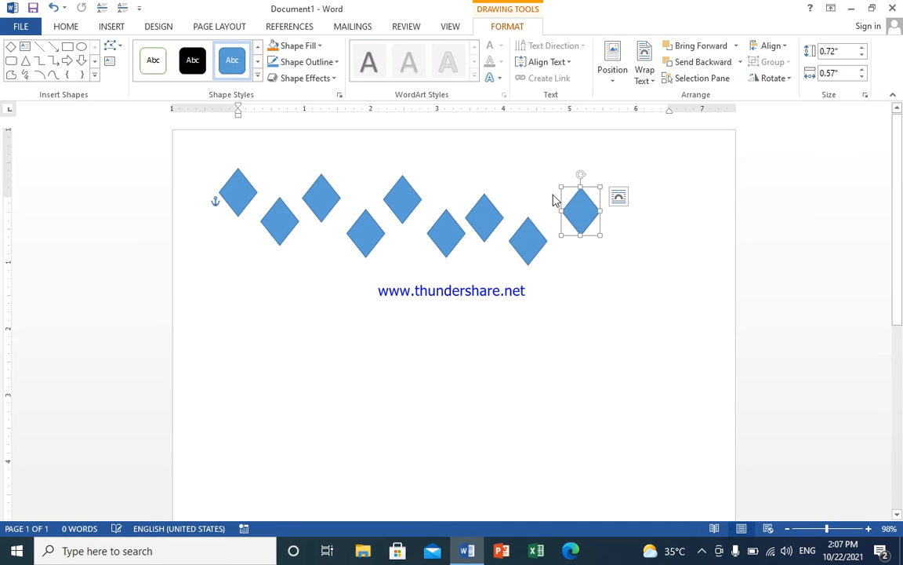
left_click(370, 251)
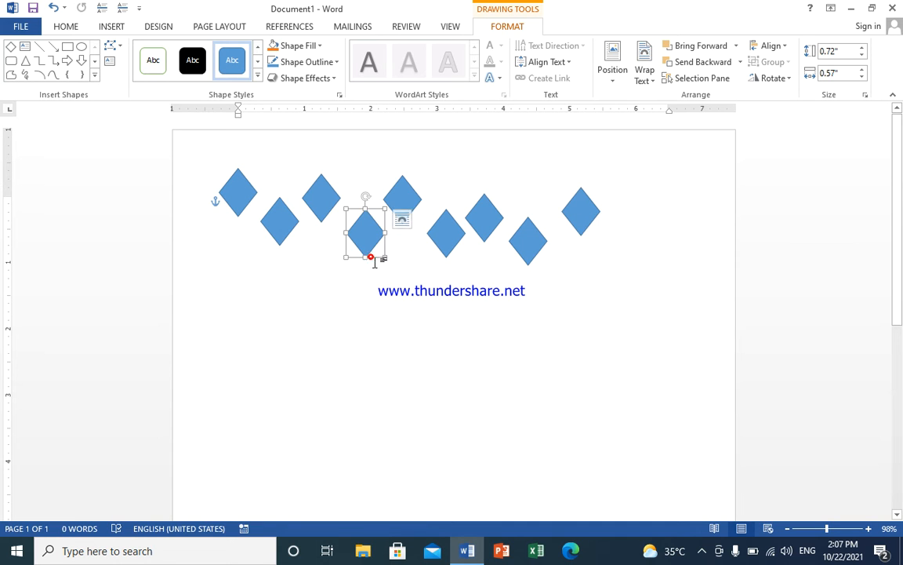
left_click(389, 306)
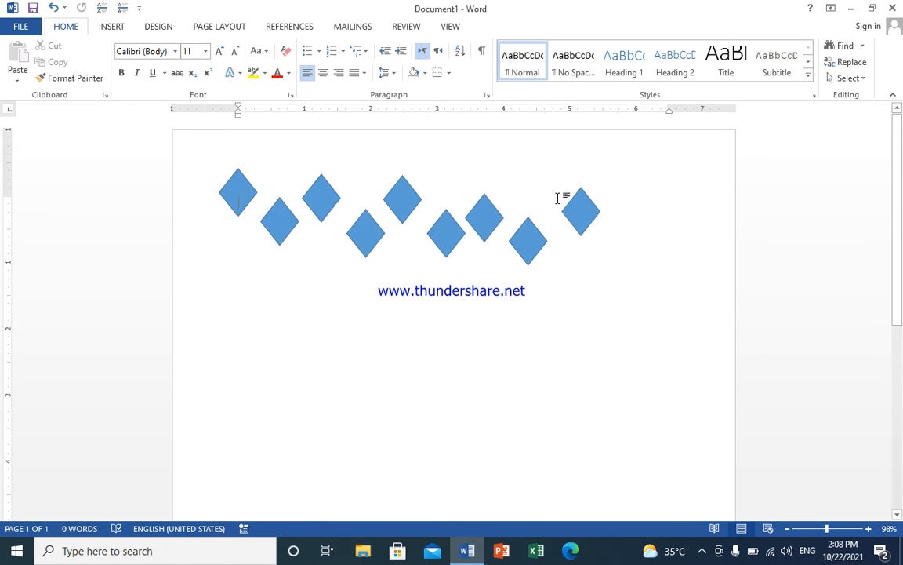
double_click(400, 202)
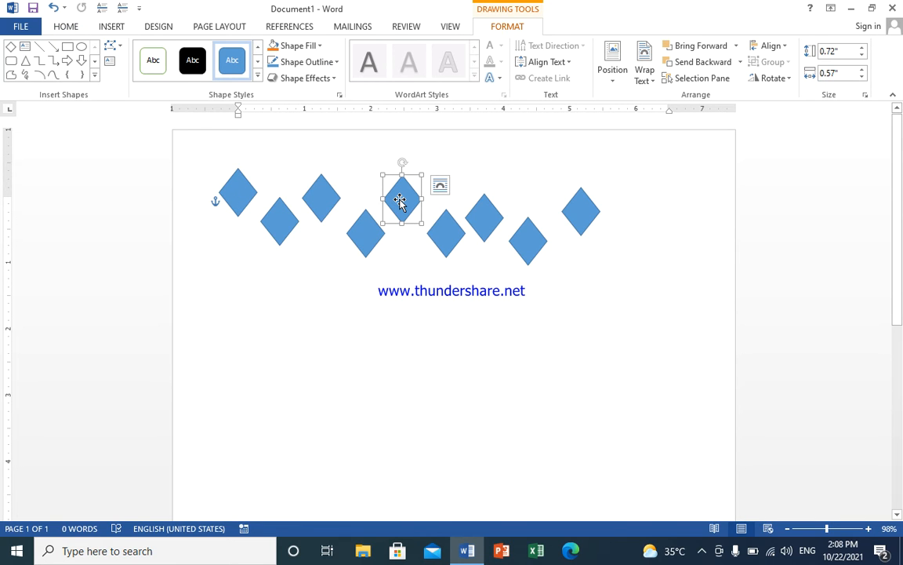
left_click(392, 306)
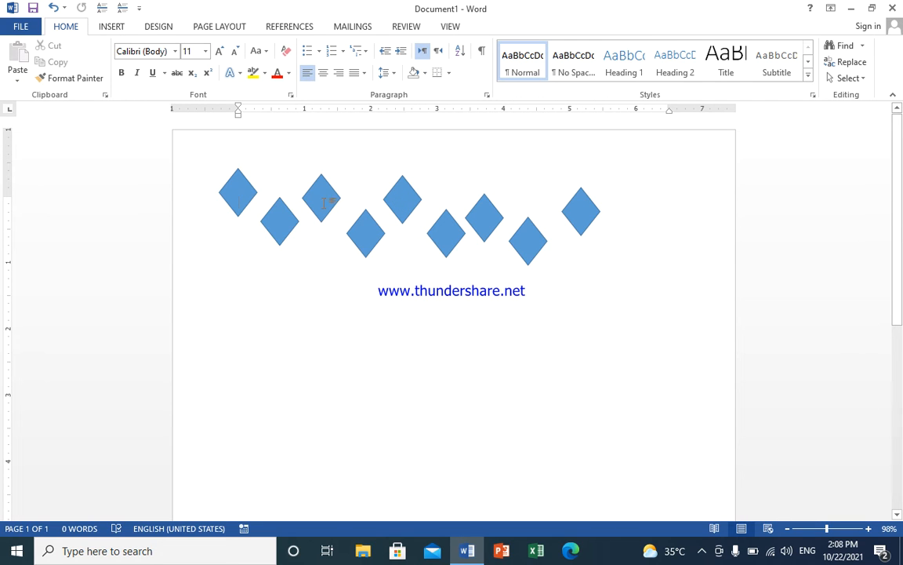
left_click(122, 28)
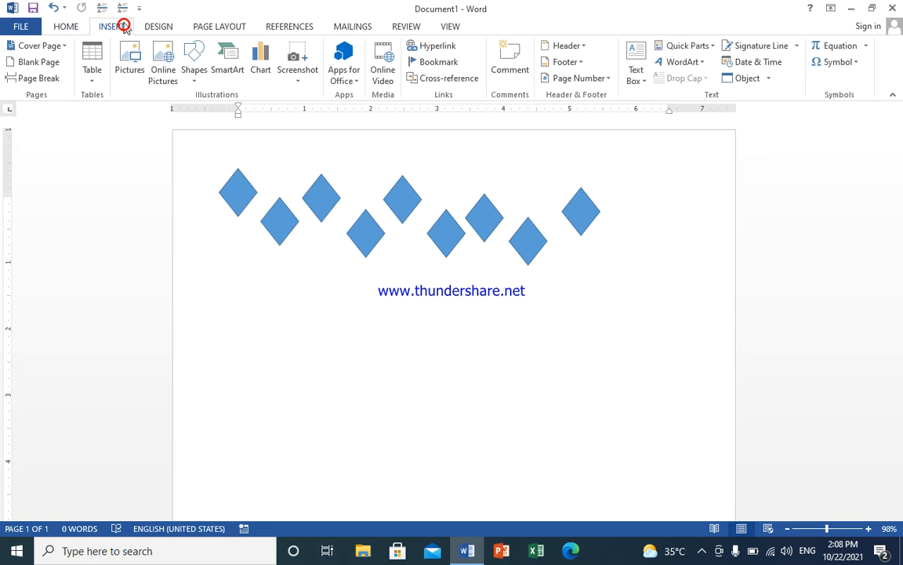
left_click(768, 81)
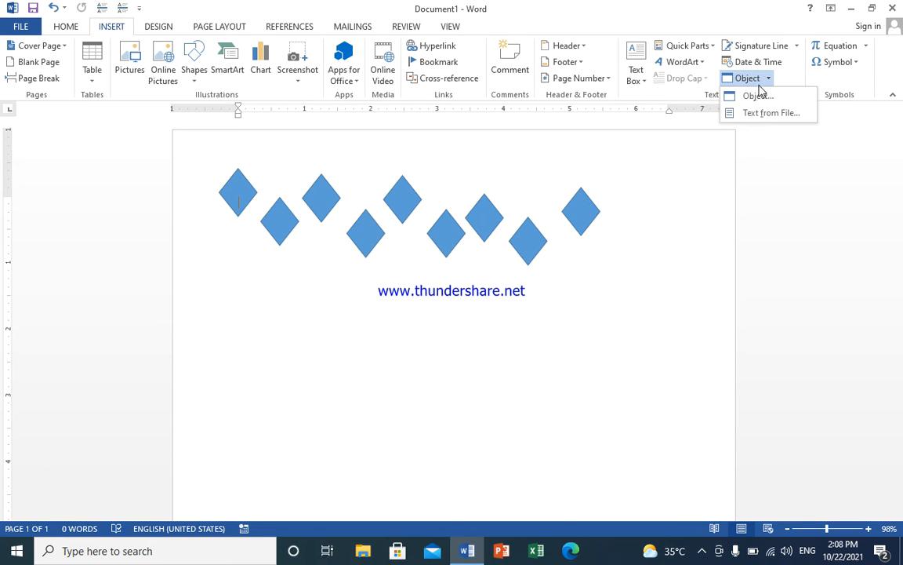
left_click(757, 97)
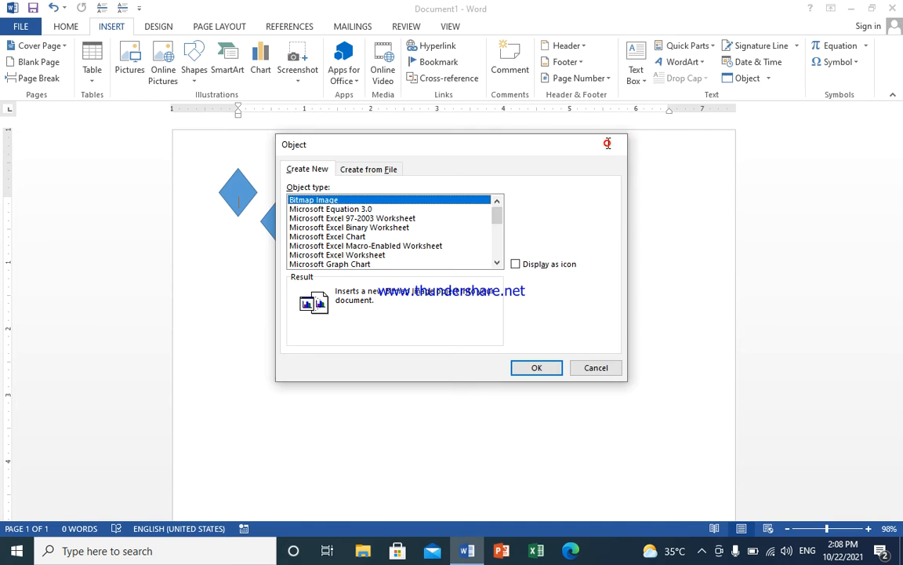
left_click(608, 145)
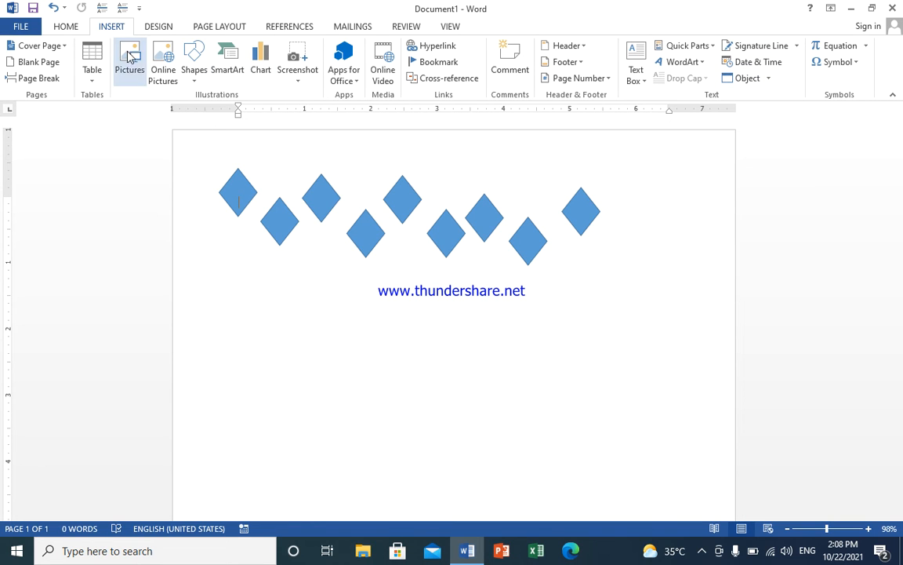
Step: Select all nine diamonds as objects, distribute them horizontally and align their middles relative to the selected objects
left_click(75, 26)
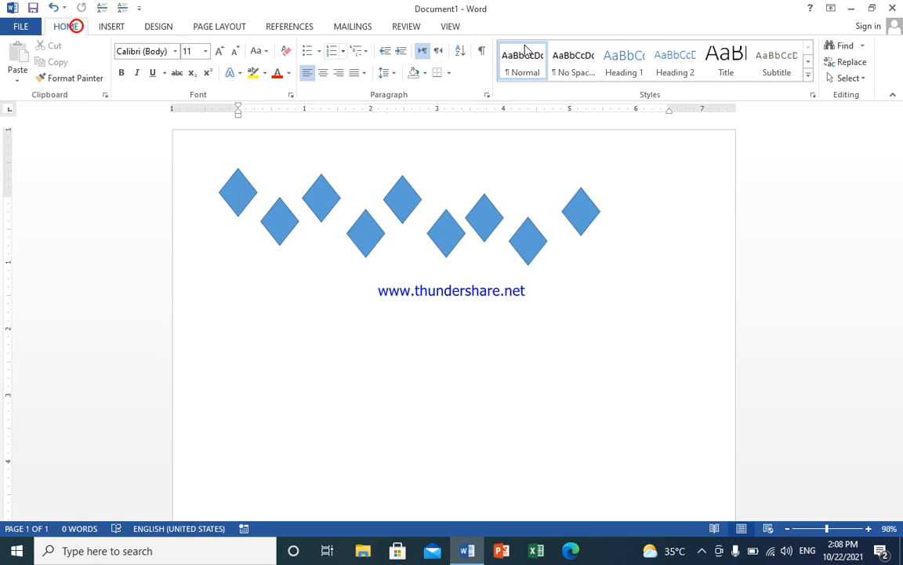
left_click(858, 77)
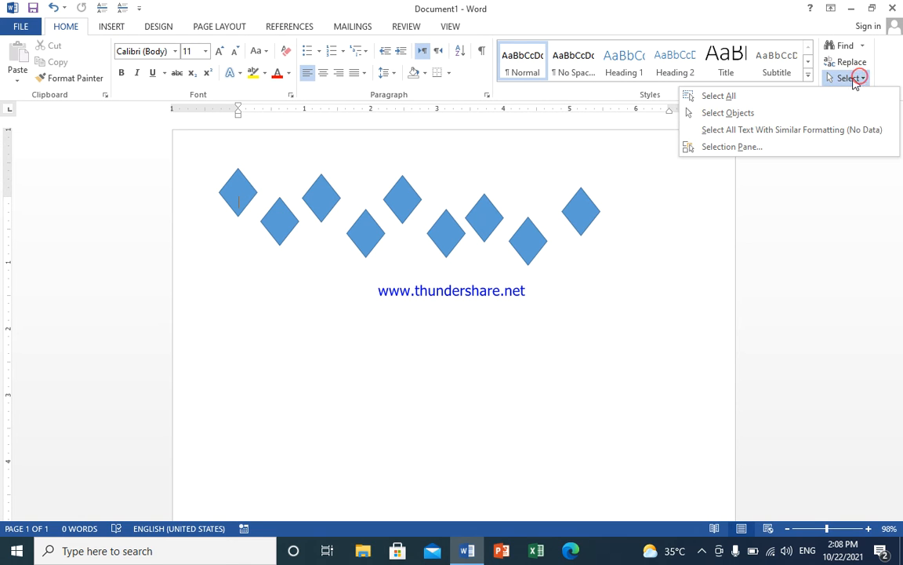
left_click(750, 115)
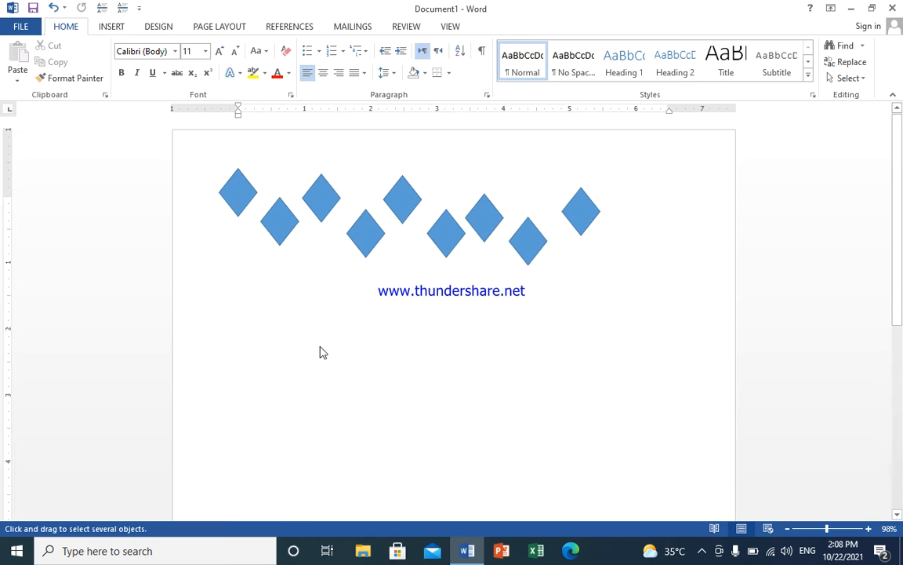
mouse_move(682, 267)
left_mouse_down()
mouse_move(582, 285)
mouse_move(289, 244)
mouse_move(192, 196)
mouse_move(179, 143)
mouse_move(187, 148)
left_mouse_up()
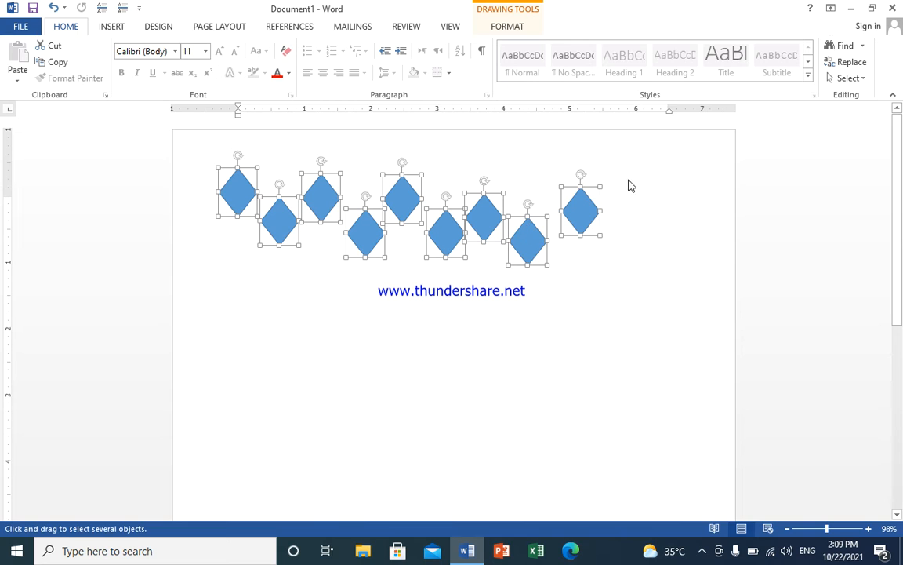
left_click(505, 26)
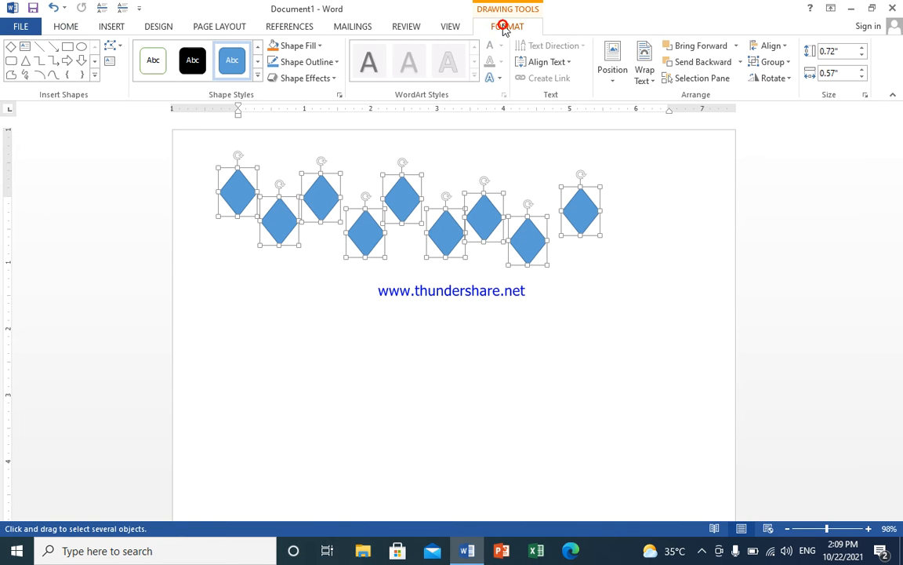
left_click(788, 47)
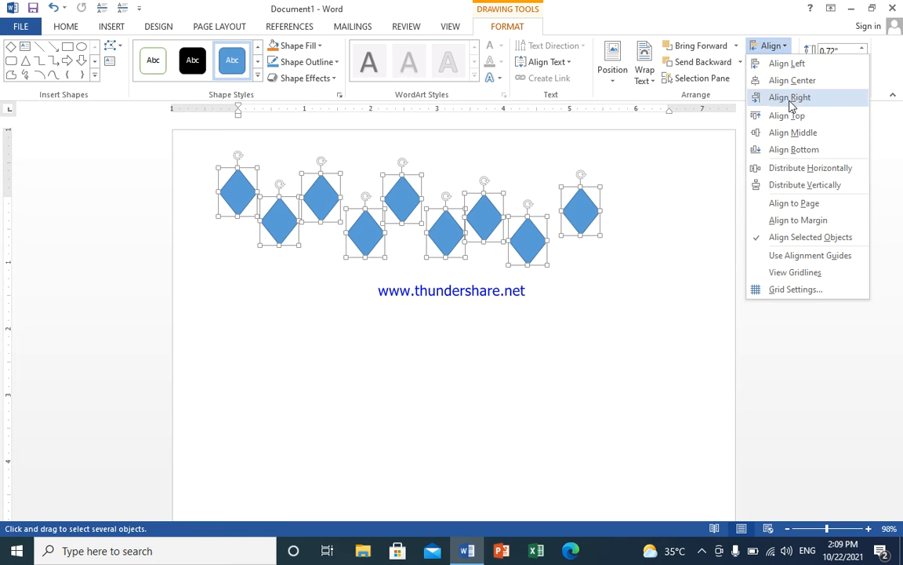
left_click(810, 168)
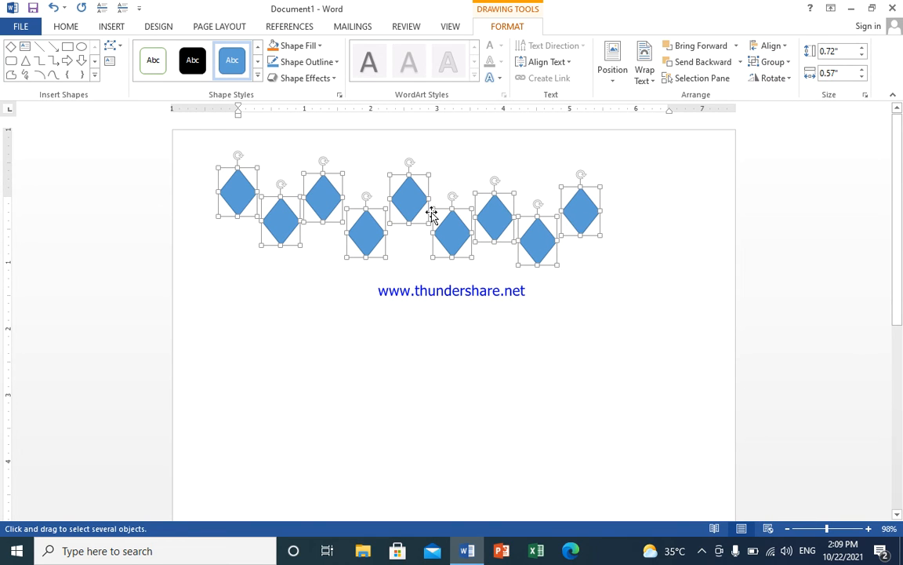
left_click(783, 47)
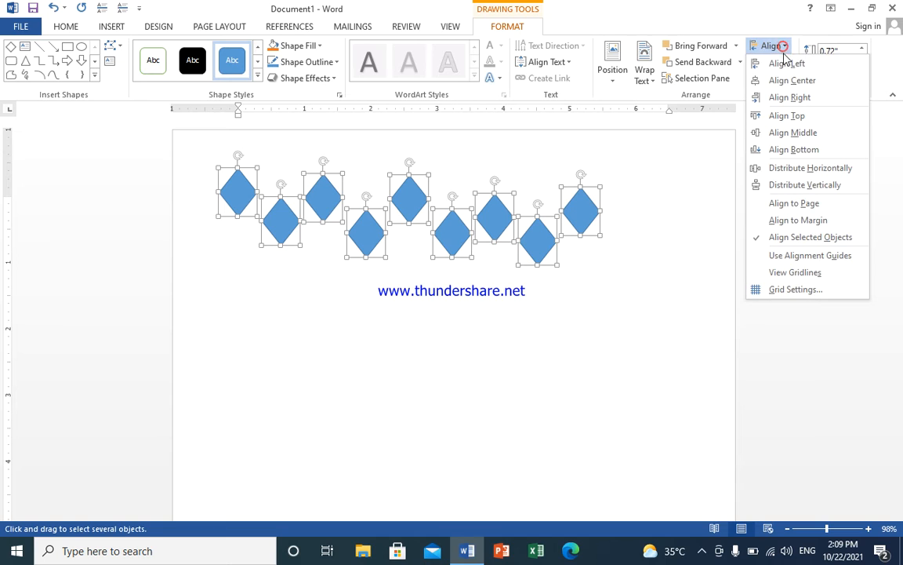
left_click(794, 132)
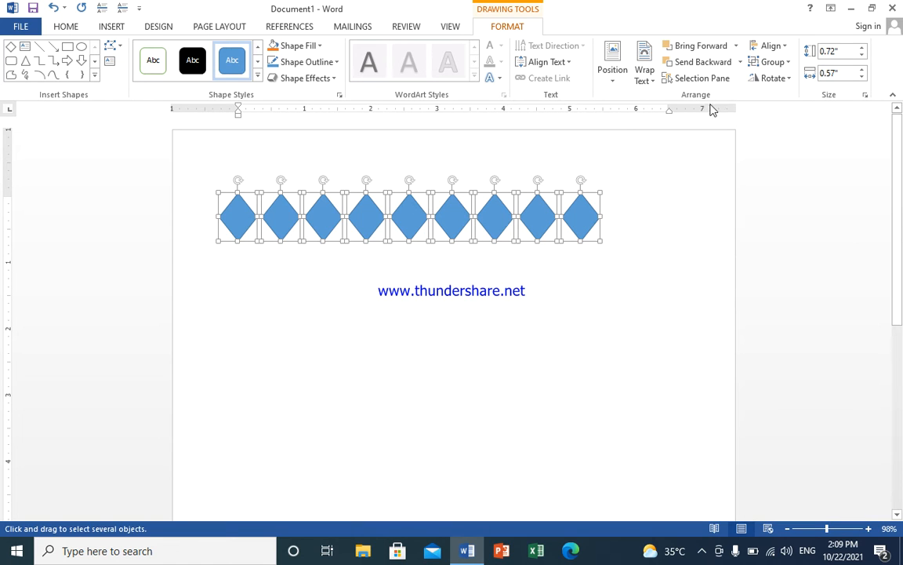
Step: Set the alignment reference for the selected diamonds to the page
left_click(783, 45)
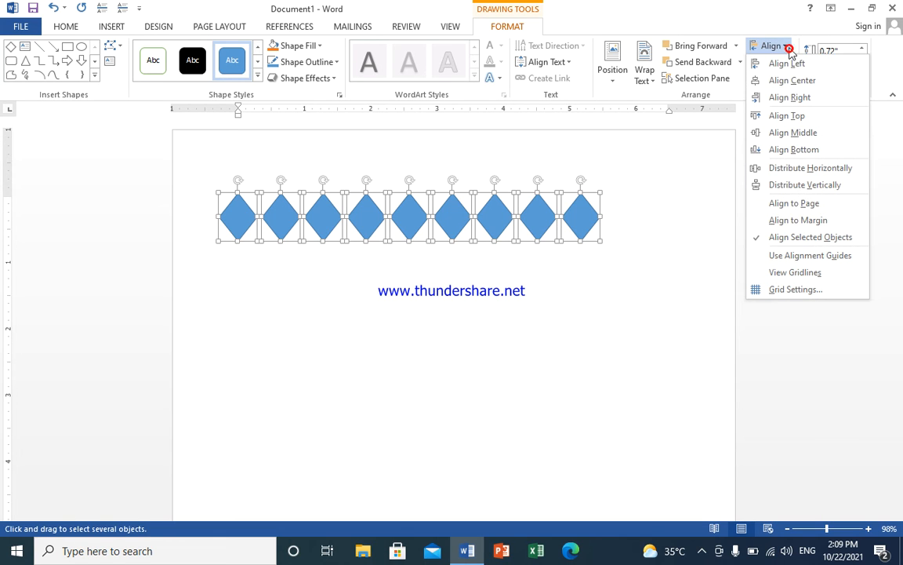
left_click(784, 205)
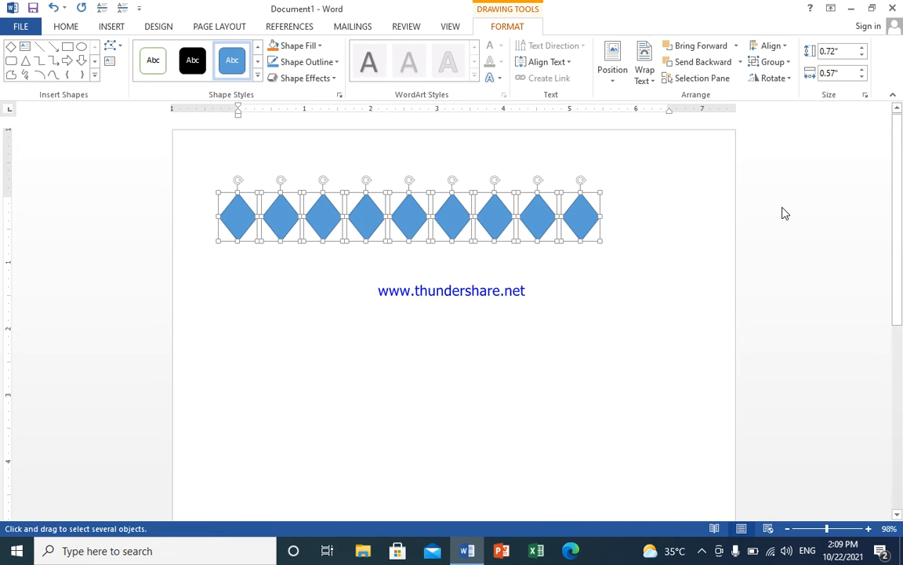
Step: Try Align Center on the nine diamonds relative to the page, and undo that alignment
left_click(787, 49)
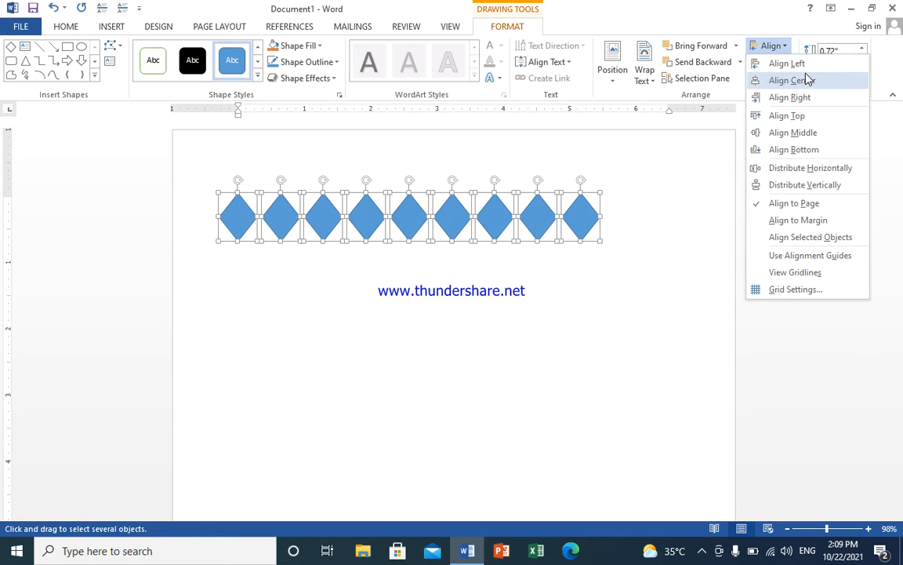
left_click(792, 80)
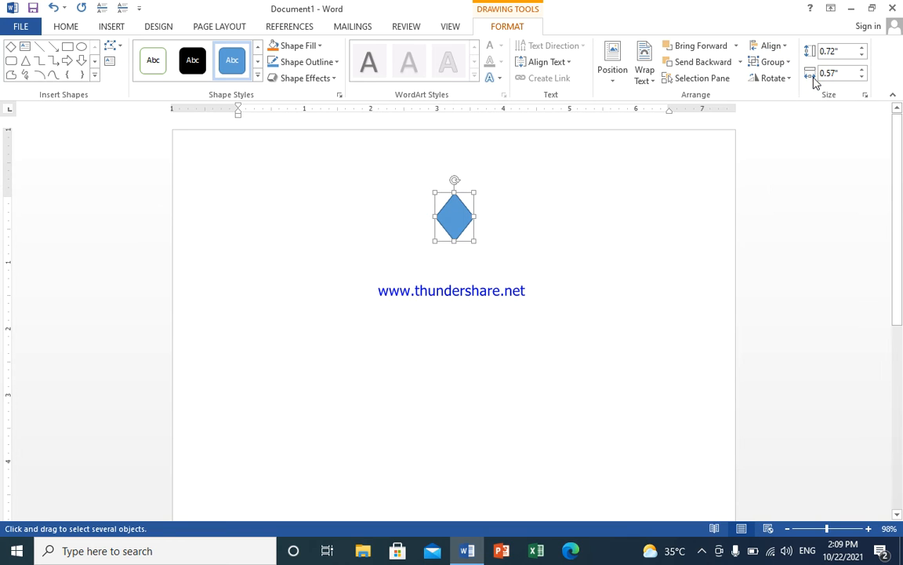
key("ctrl+z")
Step: Align the row of nine diamonds to the vertical middle of the page
left_click(780, 46)
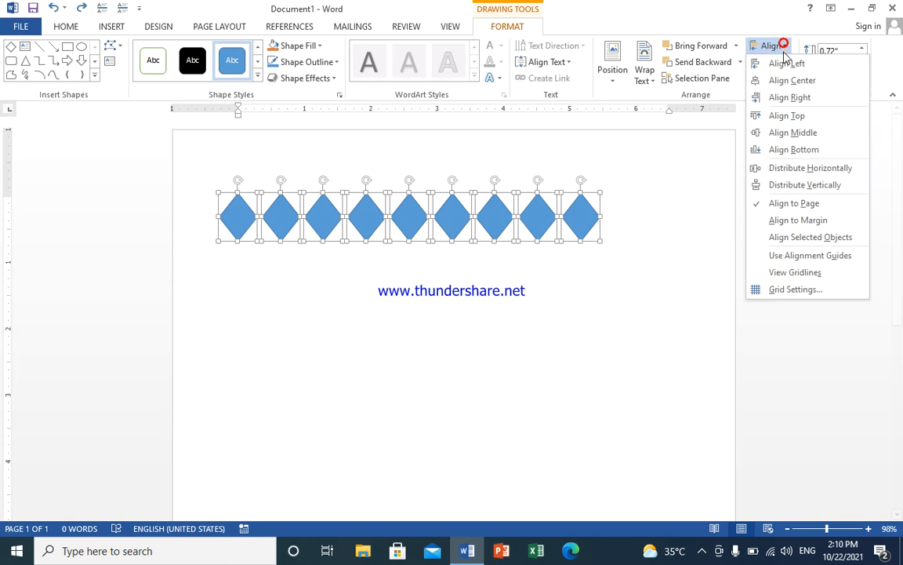
left_click(793, 132)
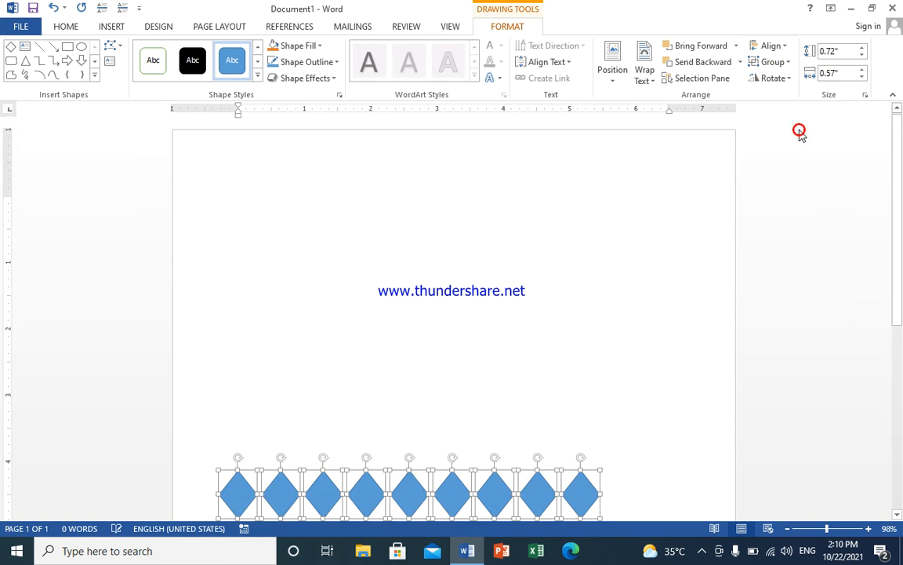
Step: Try aligning the row of nine diamonds to the page's top edge and to its bottom edge
left_click(782, 46)
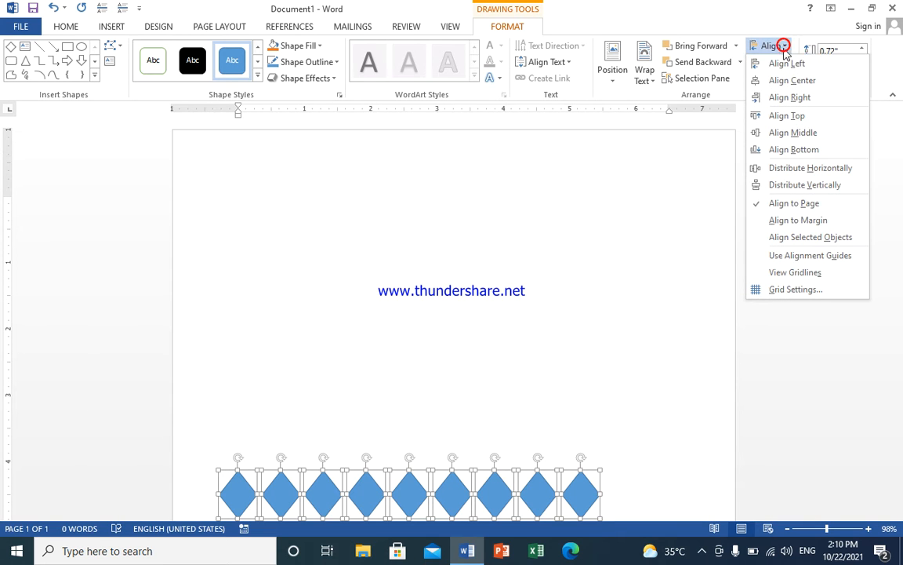
left_click(790, 123)
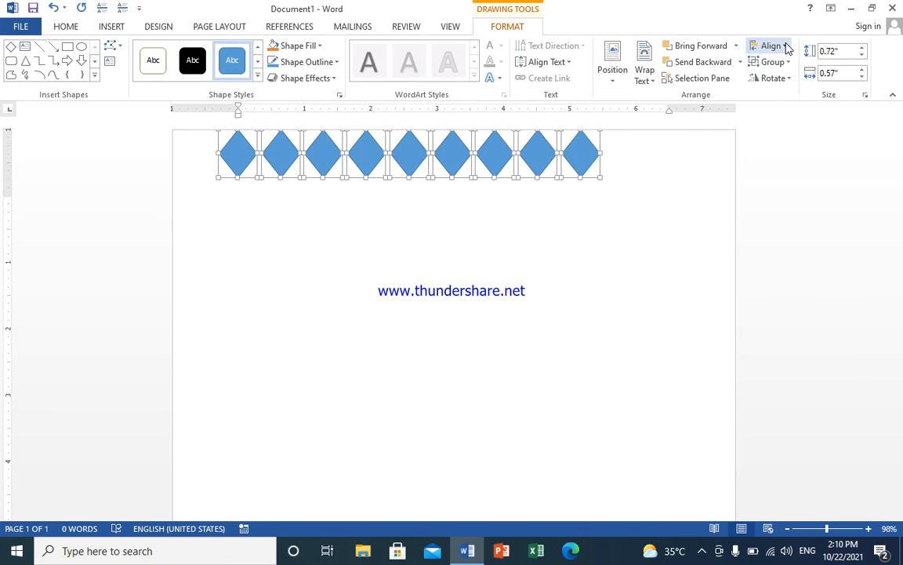
left_click(782, 45)
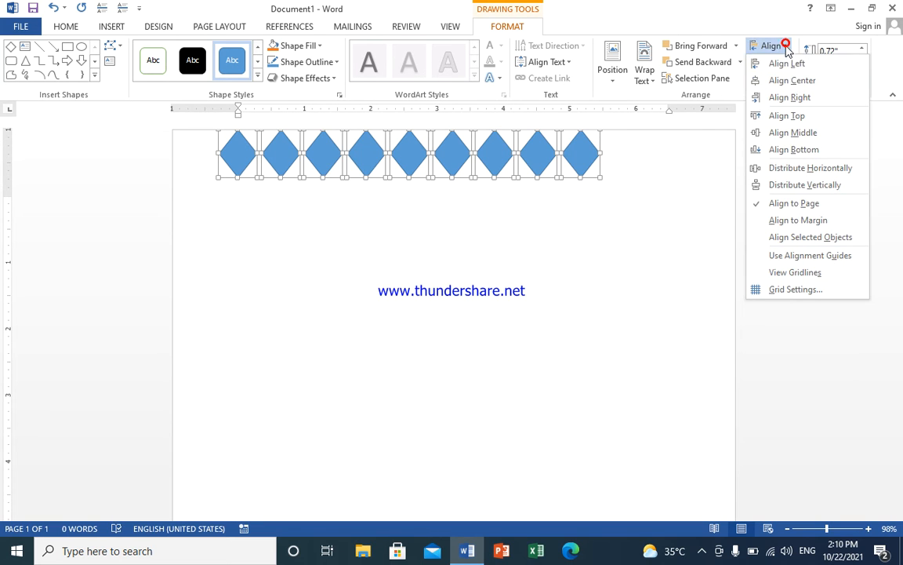
left_click(810, 150)
scroll(584, 304, "down", 7)
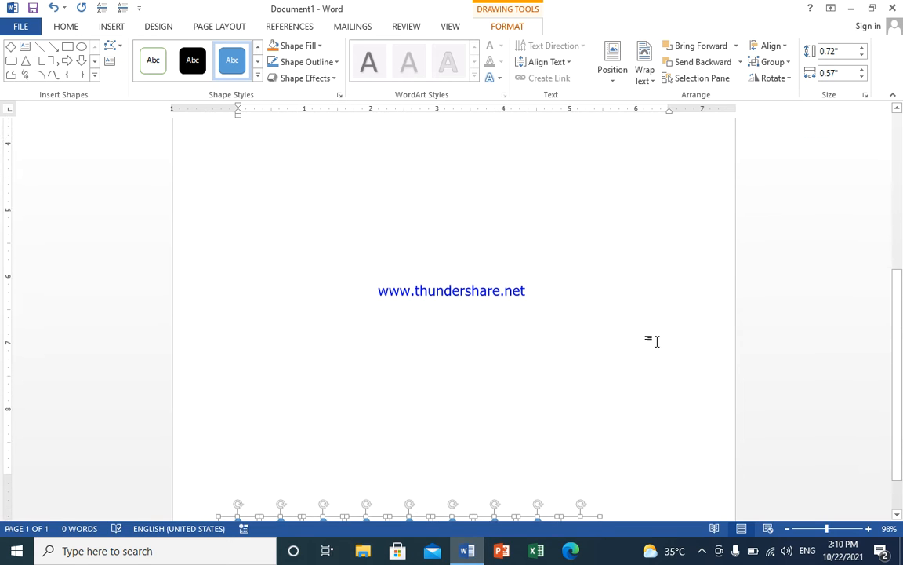
scroll(655, 339, "down", 1)
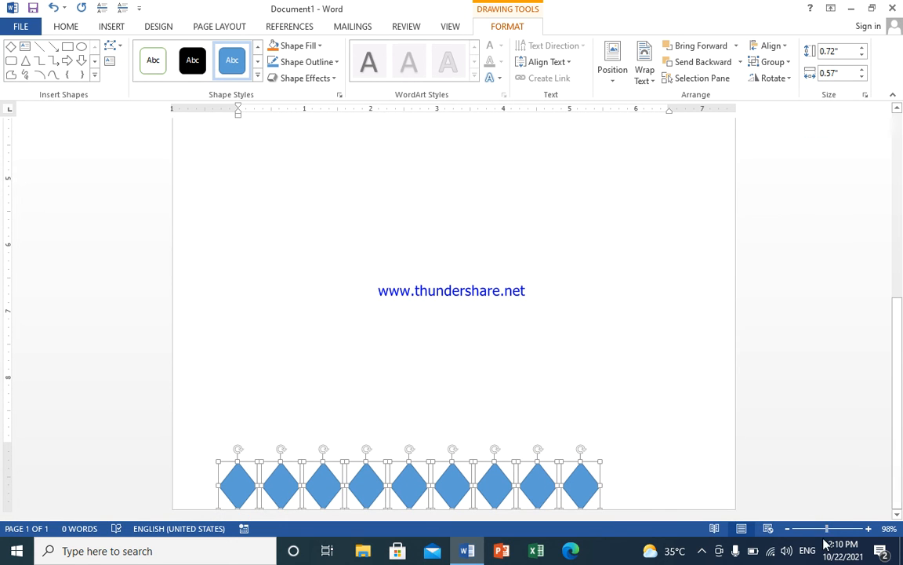
left_click_drag(826, 530, 796, 529)
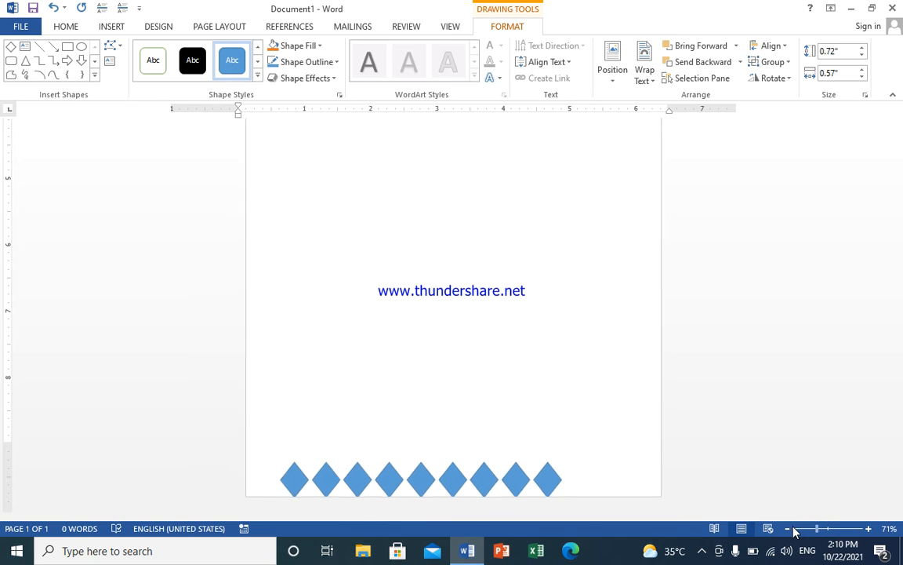
left_click_drag(815, 530, 797, 531)
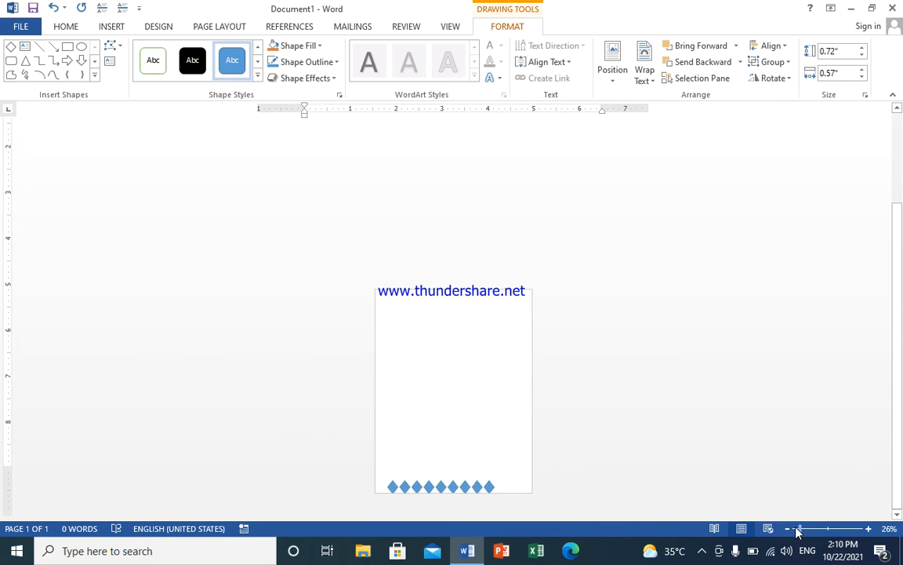
left_click(825, 529)
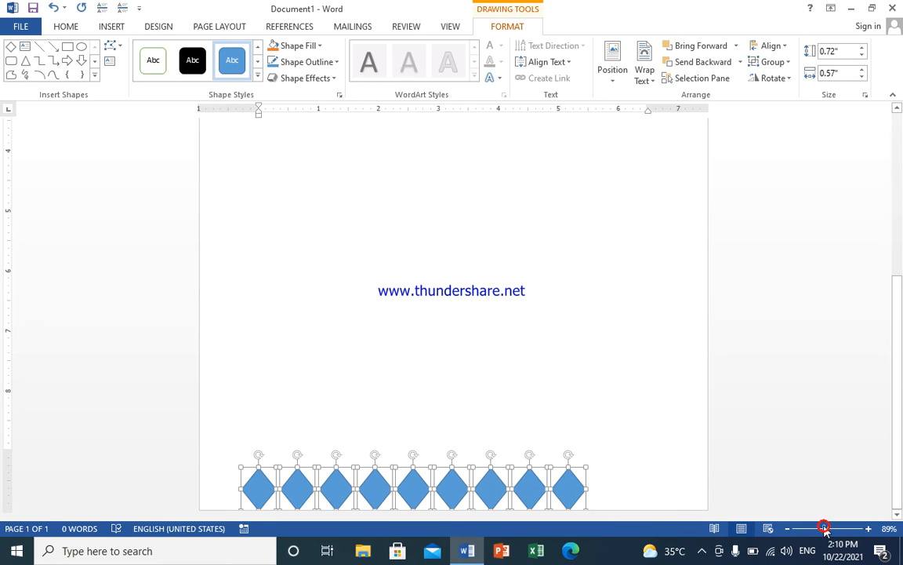
left_click(838, 529)
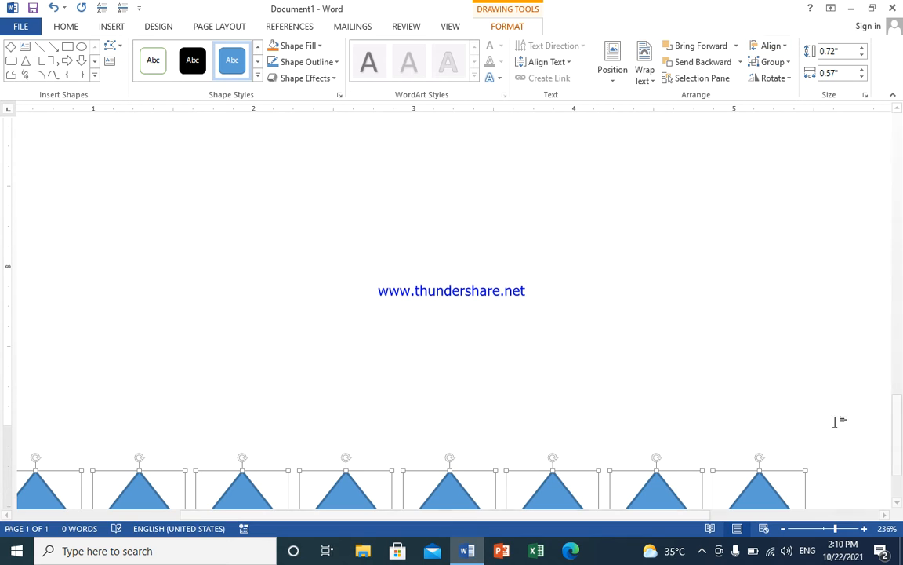
left_click(826, 530)
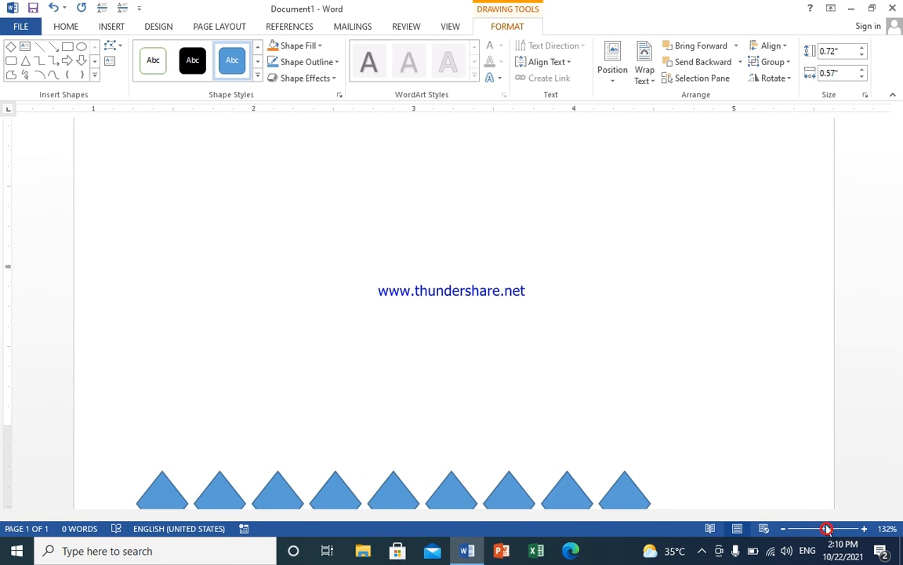
Step: Align the row of nine diamonds to the top edge of the page and deselect it
left_click(771, 45)
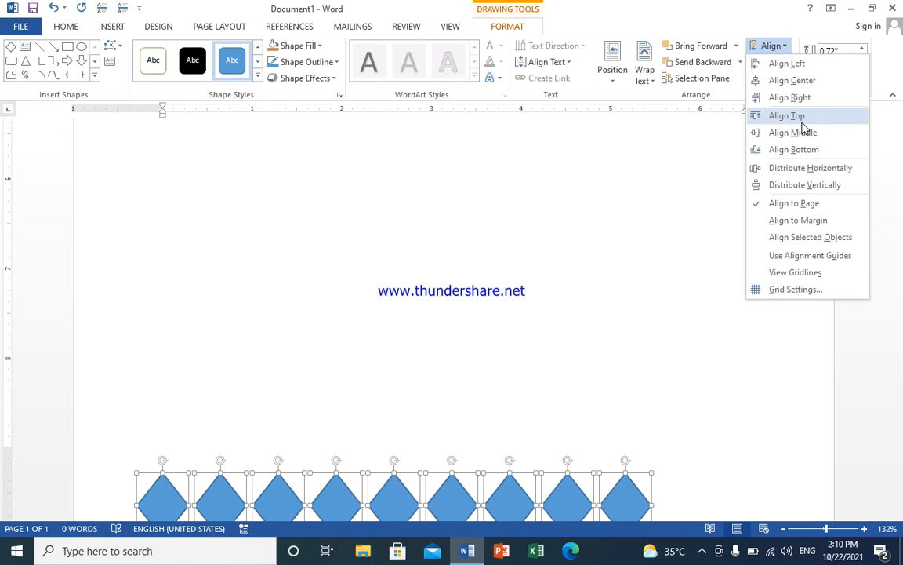
left_click(792, 118)
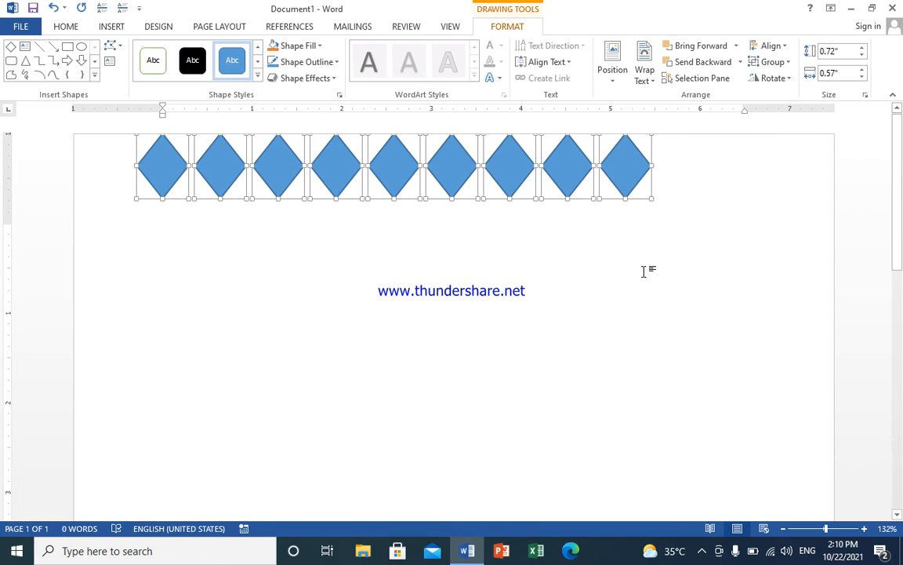
left_click(455, 267)
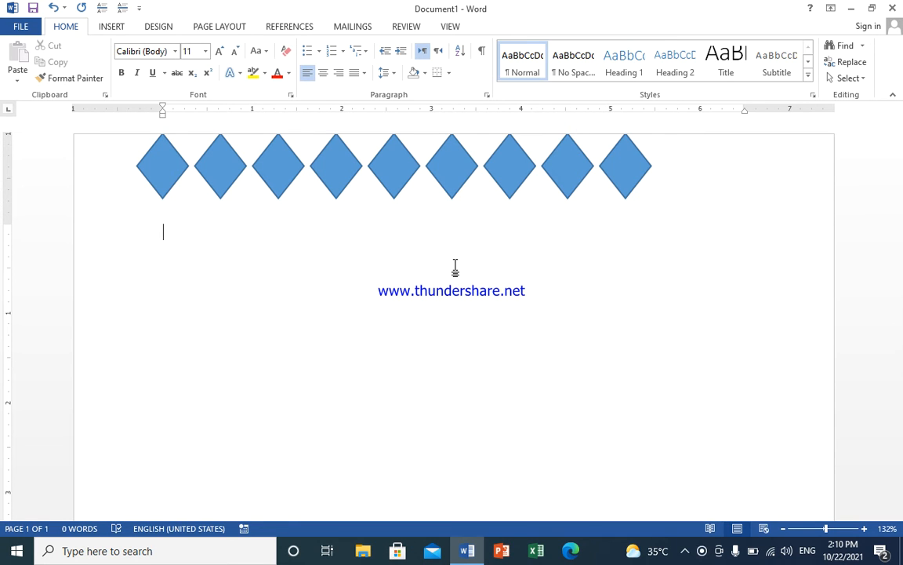
Step: Draw a rectangle about 2 inches wide and 1.3 inches tall below the row of diamonds
left_click(113, 27)
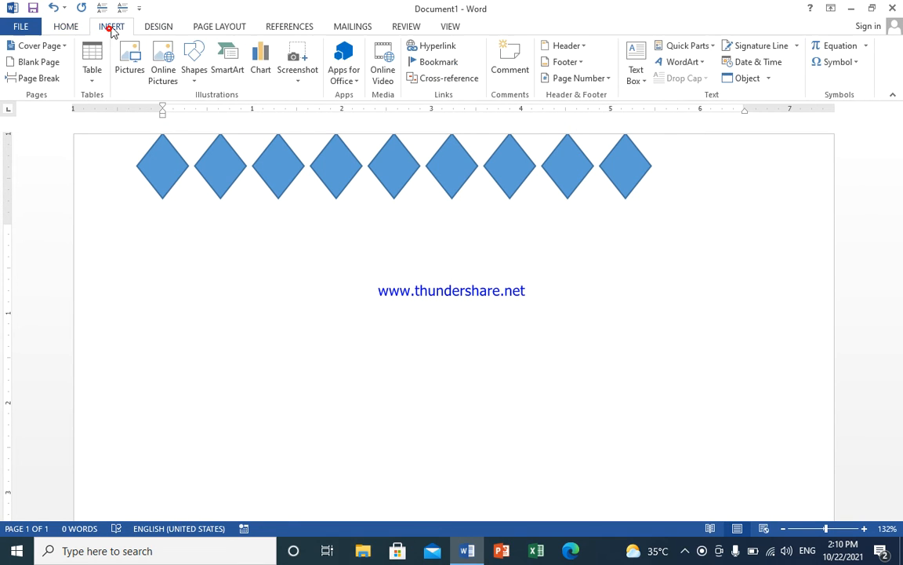
left_click(194, 69)
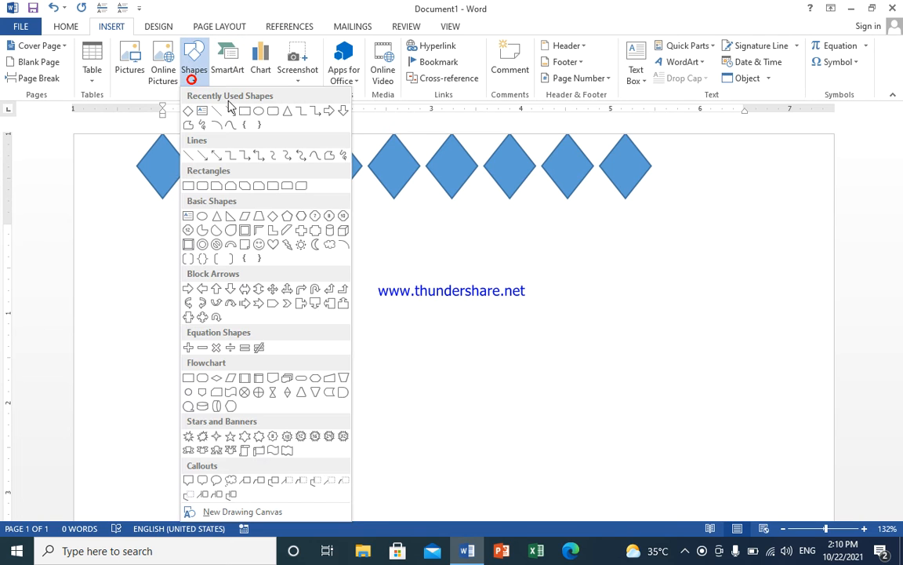
left_click(243, 114)
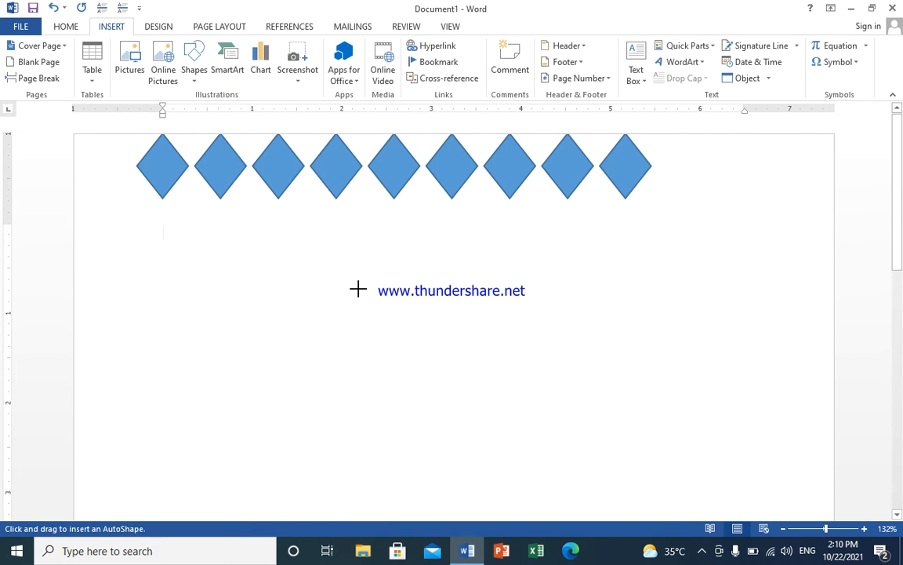
mouse_move(338, 274)
left_mouse_down()
mouse_move(433, 395)
mouse_move(567, 398)
mouse_move(568, 389)
mouse_move(515, 392)
left_mouse_up()
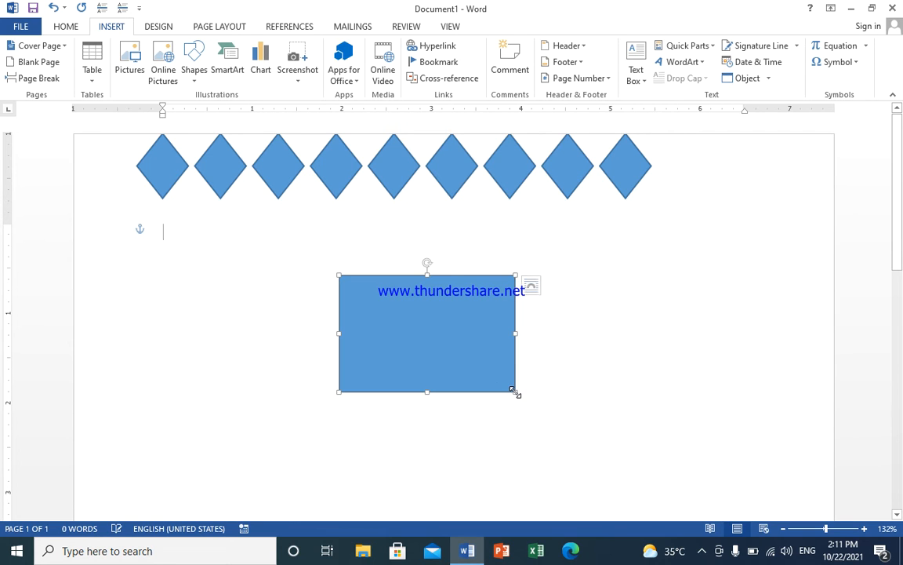
Step: Draw a circle about 0.96 inches across beside the rectangle and give it the gold filled shape style
left_click(115, 27)
left_click(185, 82)
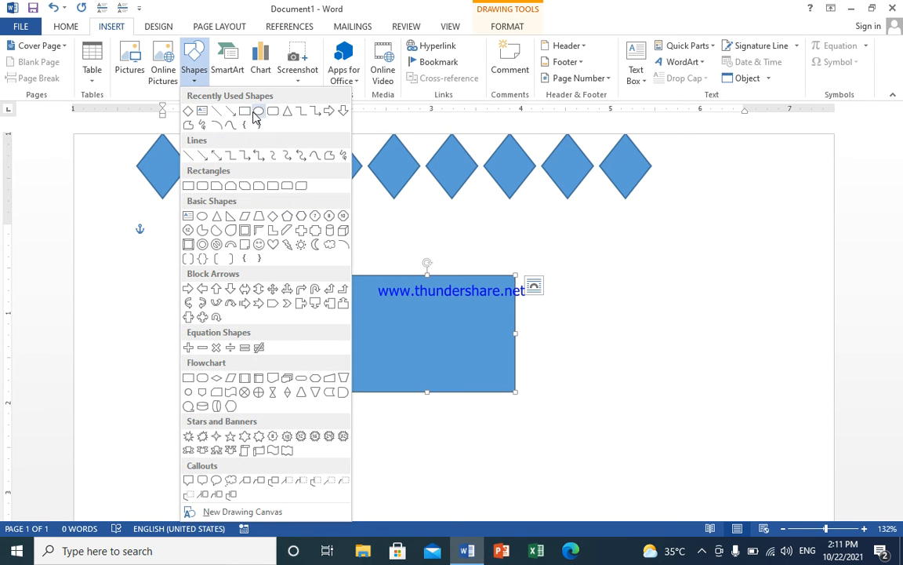
left_click(257, 112)
left_click_drag(177, 262, 248, 350)
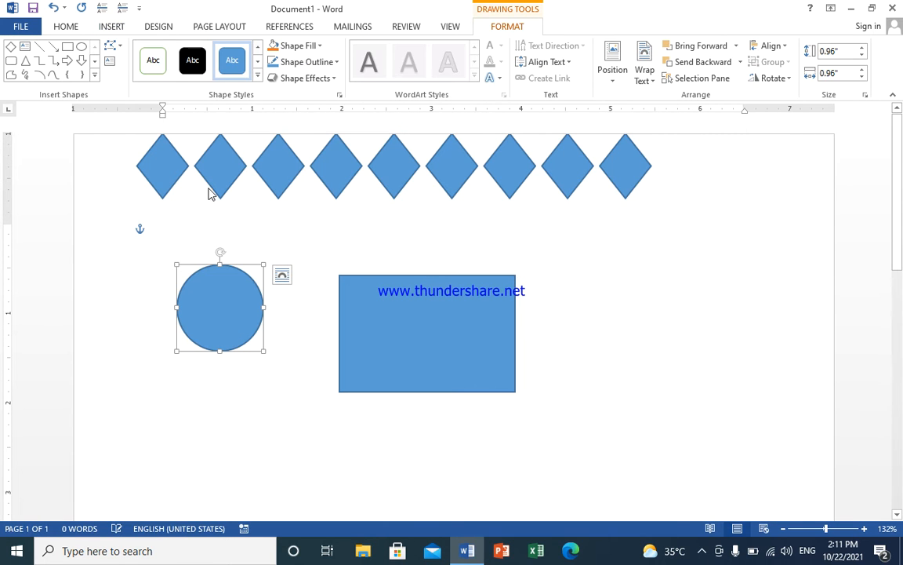
left_click(258, 73)
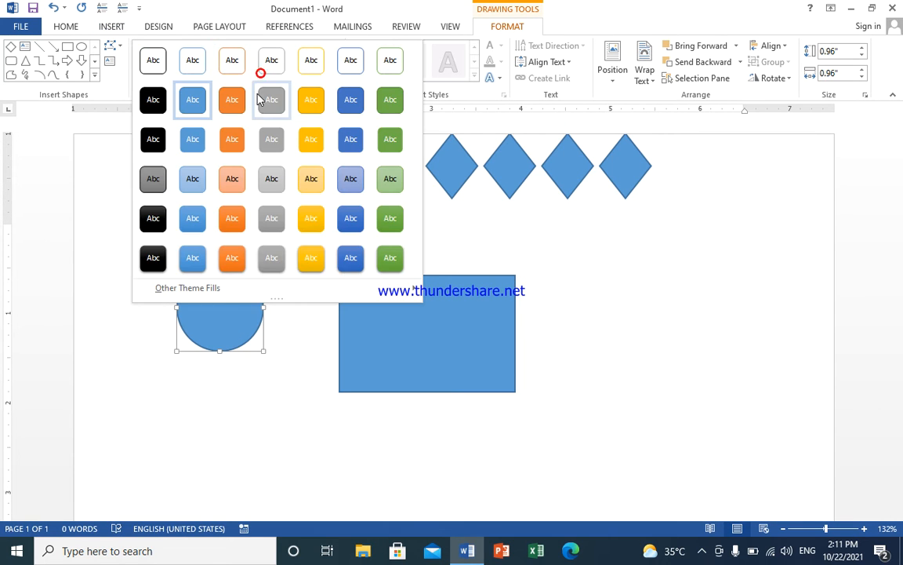
left_click(312, 99)
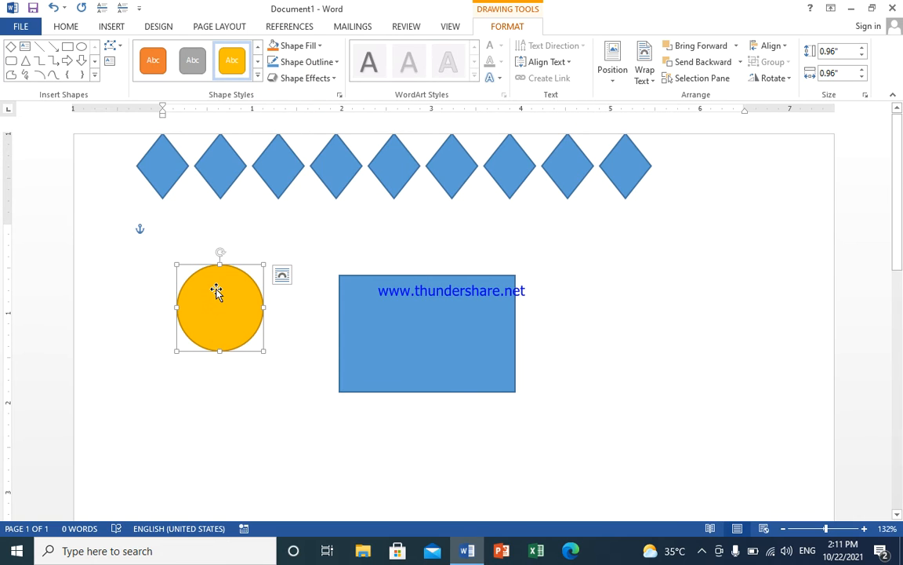
Step: Move the circle slightly closer to the rectangle and shrink it to about 0.65 inches across
left_click_drag(220, 296, 240, 319)
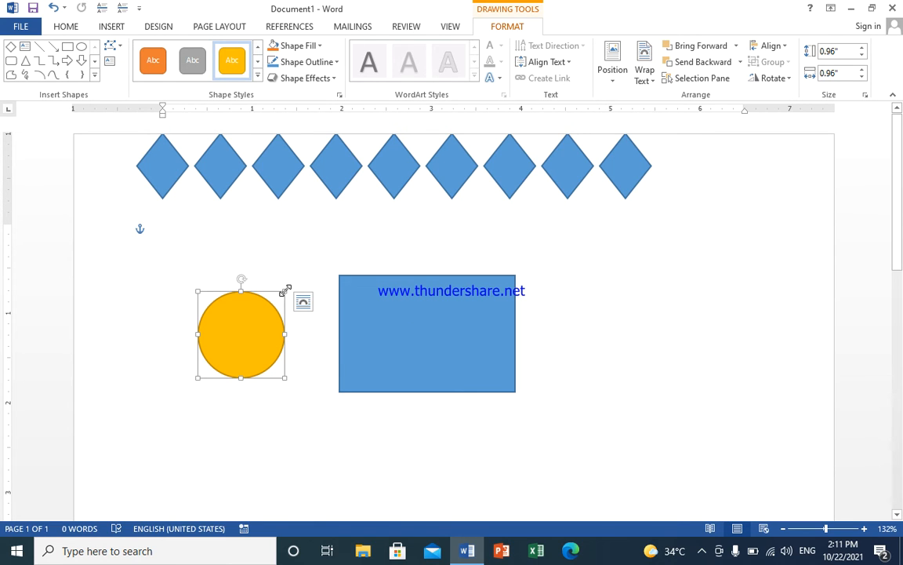
left_click_drag(285, 291, 257, 319)
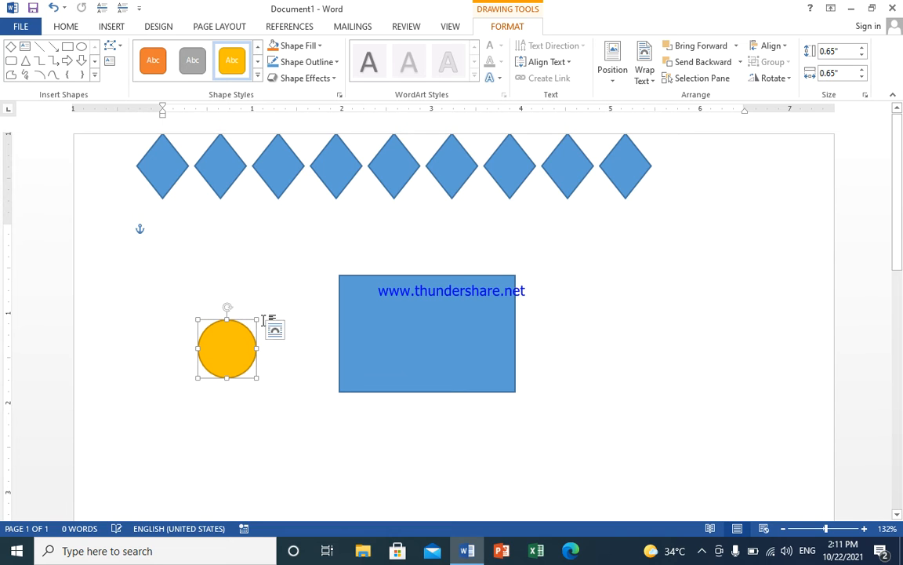
Step: Select the circle together with the rectangle and apply Align Center relative to the selected objects
left_click(417, 302, "shift")
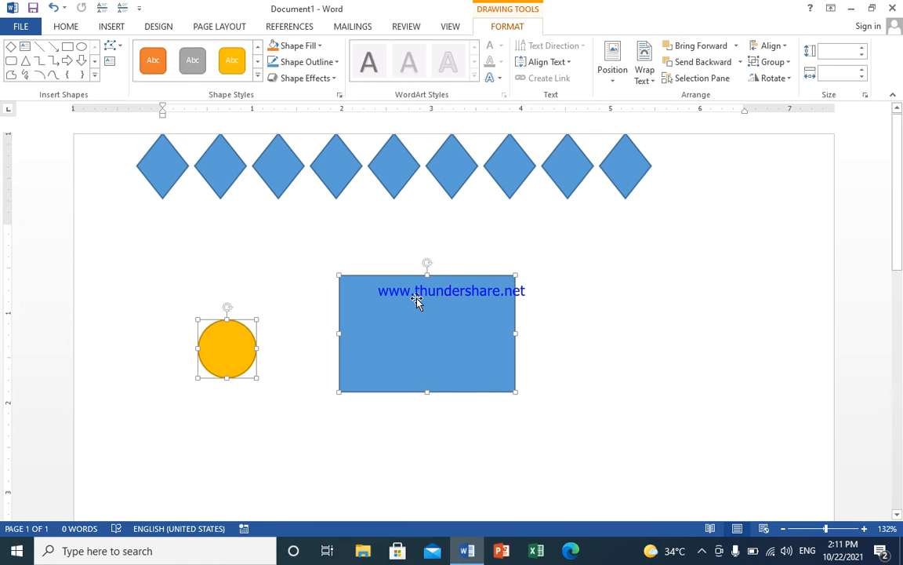
left_click(785, 47)
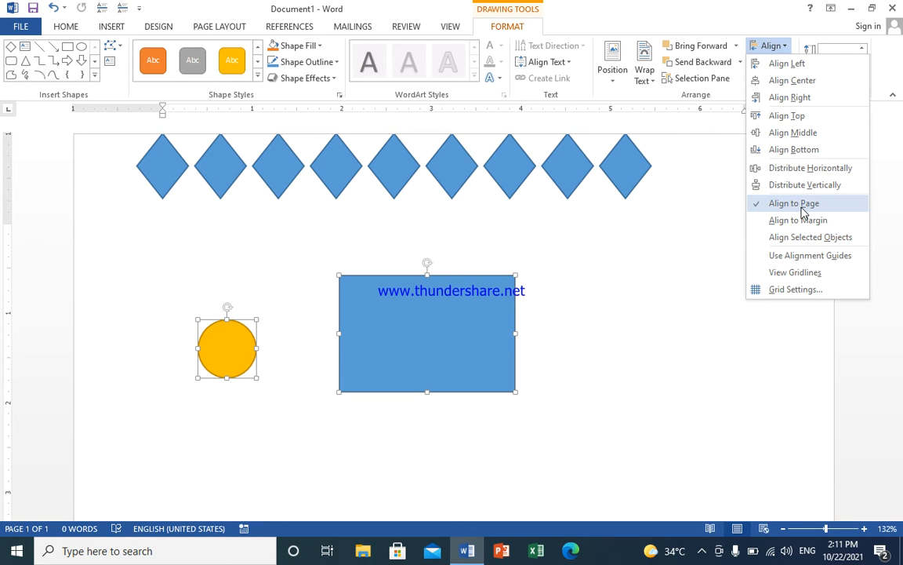
left_click(758, 244)
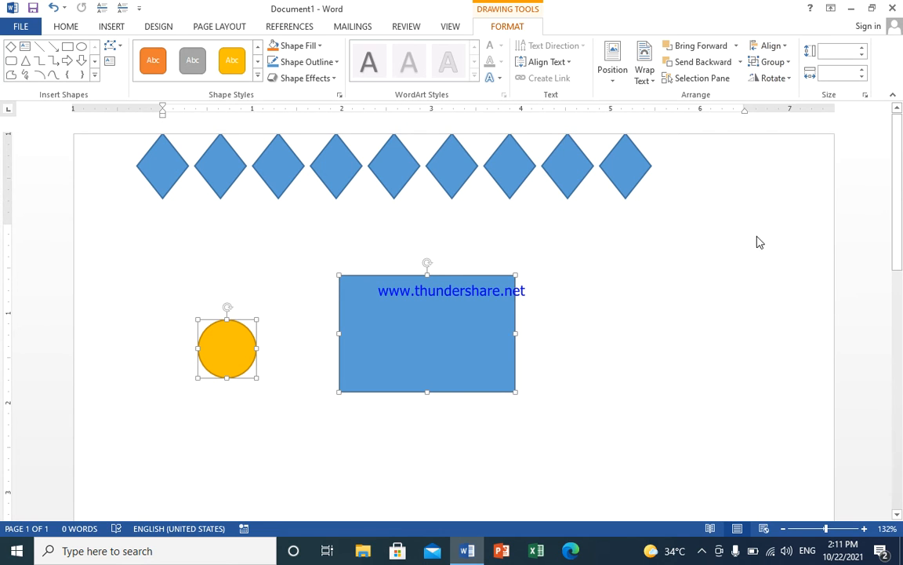
left_click(781, 48)
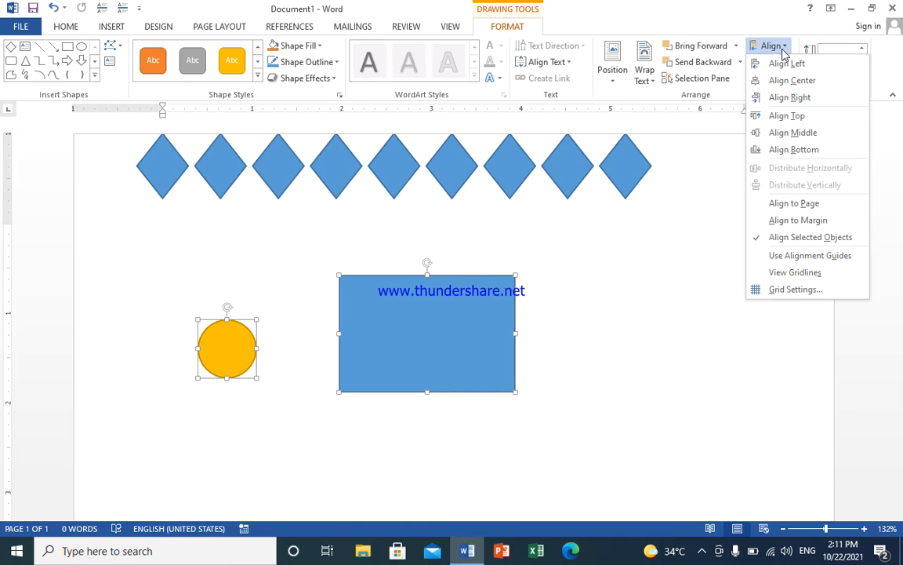
left_click(813, 85)
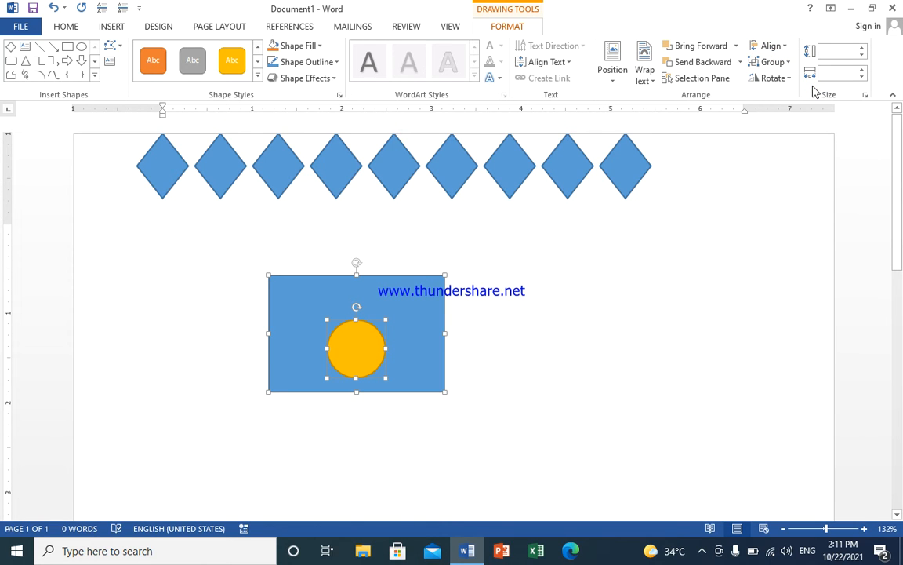
Step: Try aligning the circle to the rectangle's right edge, and align it to the left edge instead
left_click(784, 47)
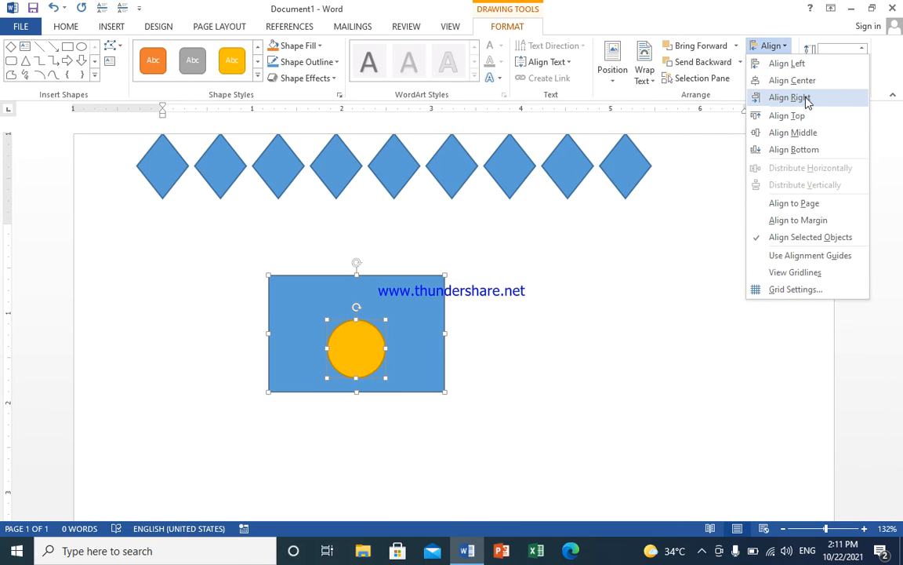
left_click(808, 99)
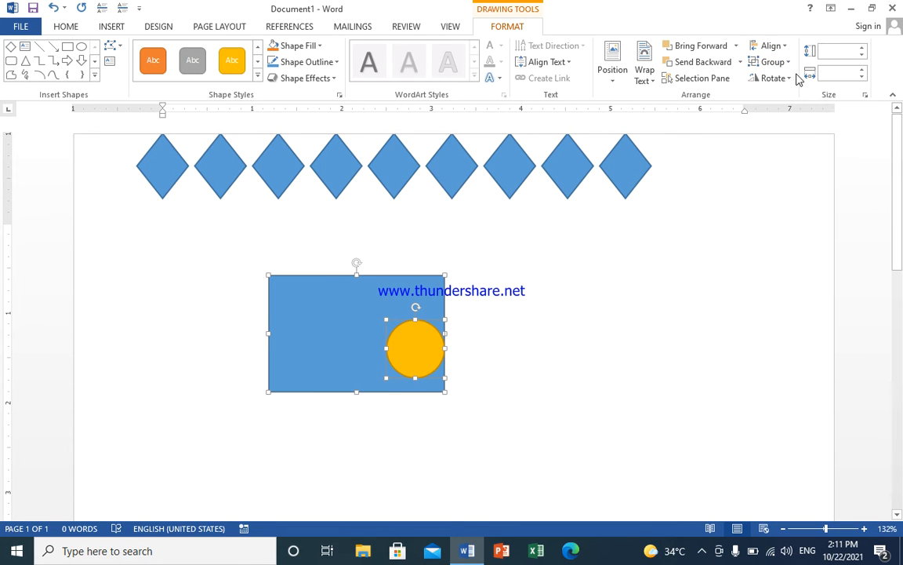
left_click(784, 47)
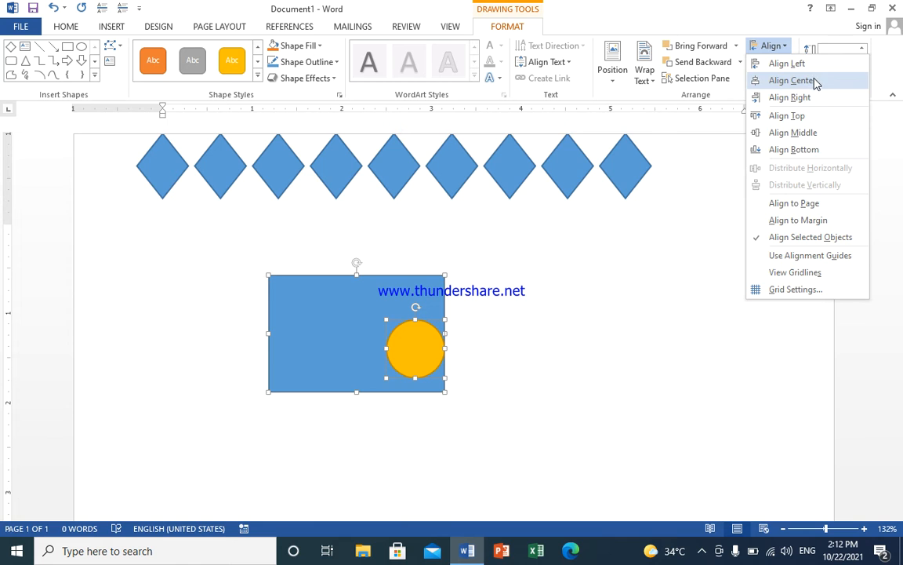
left_click(792, 64)
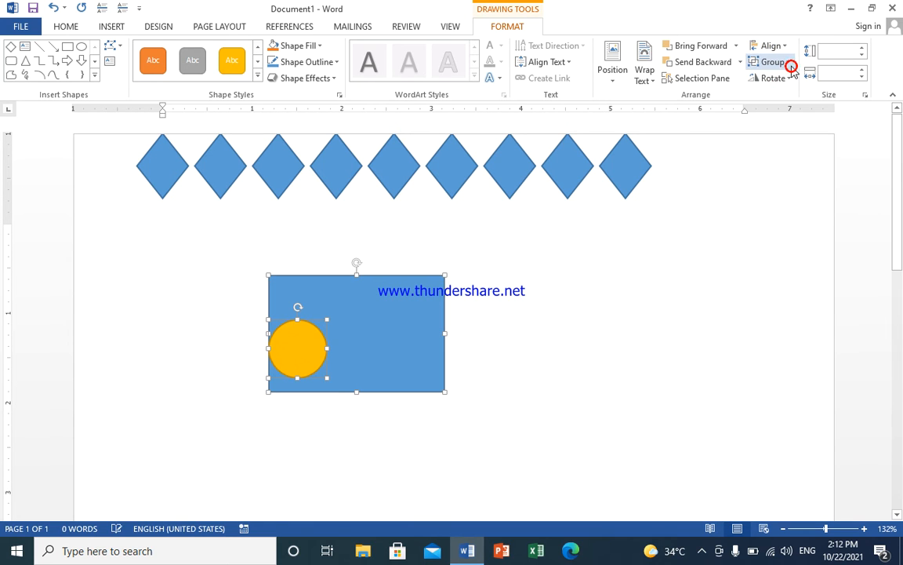
Step: Try aligning the circle to the rectangle's top edge, and align it to the rectangle's vertical middle instead
left_click(784, 47)
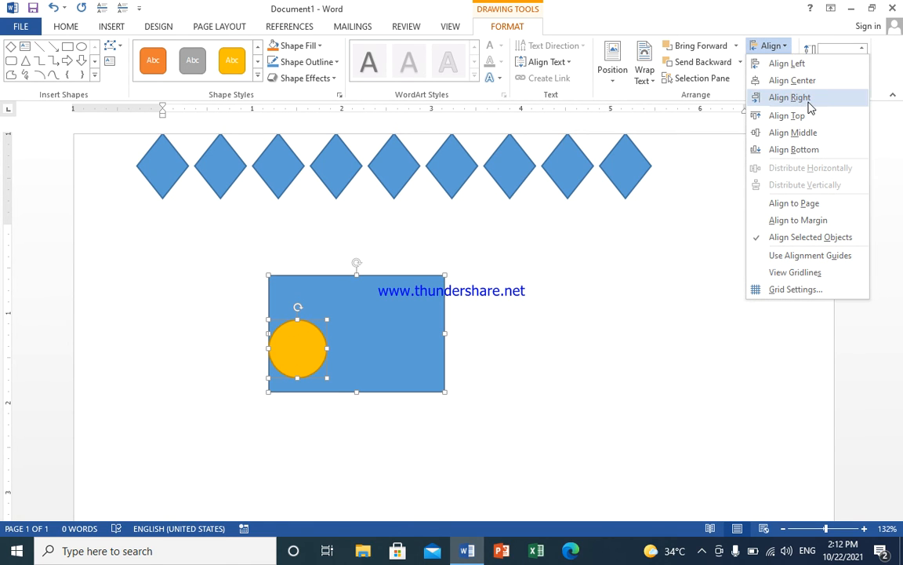
left_click(788, 115)
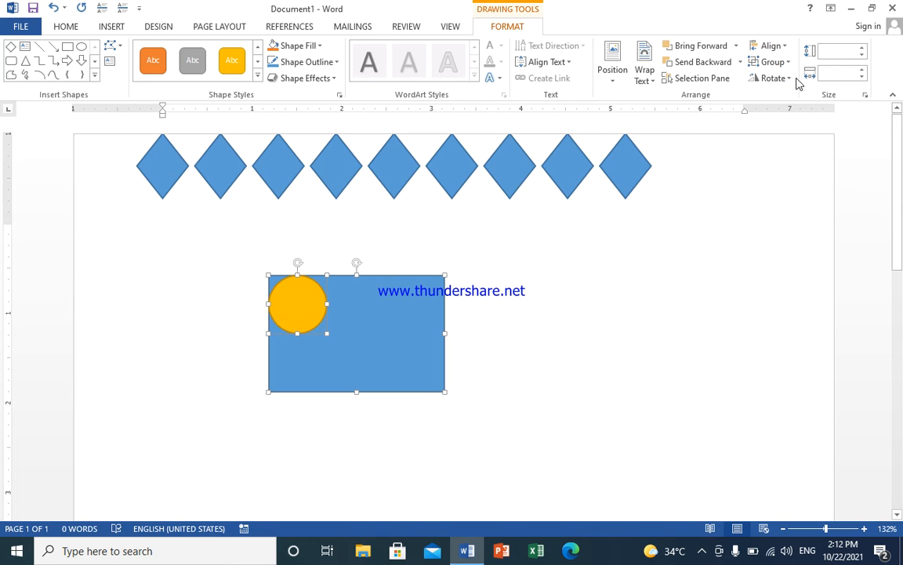
left_click(784, 47)
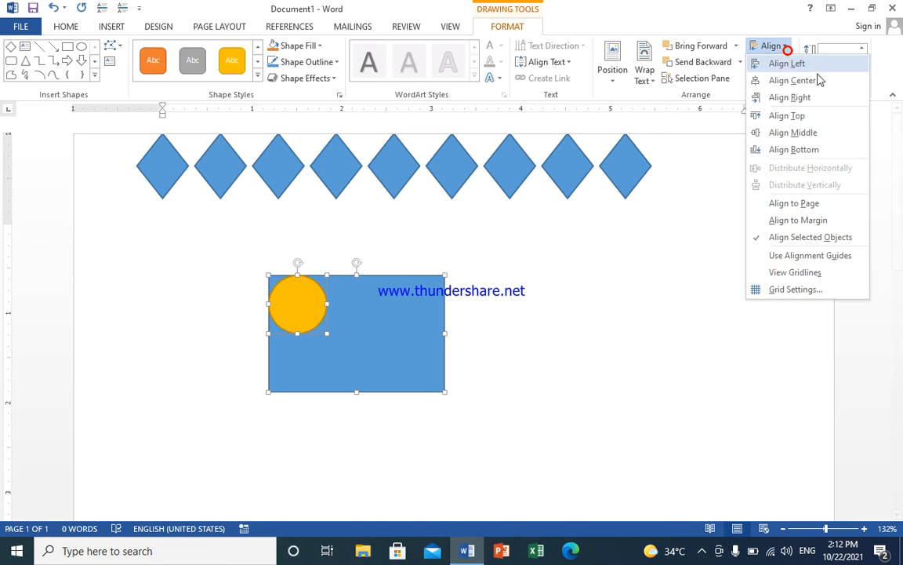
left_click(826, 131)
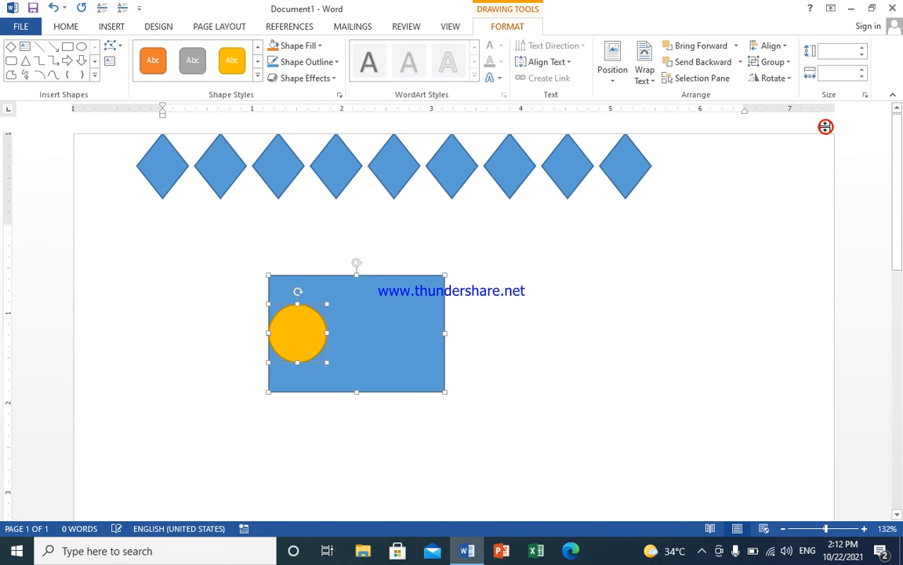
Step: Align the circle to the rectangle's bottom edge, center it horizontally on the rectangle, and deselect both shapes
left_click(787, 49)
left_click(808, 150)
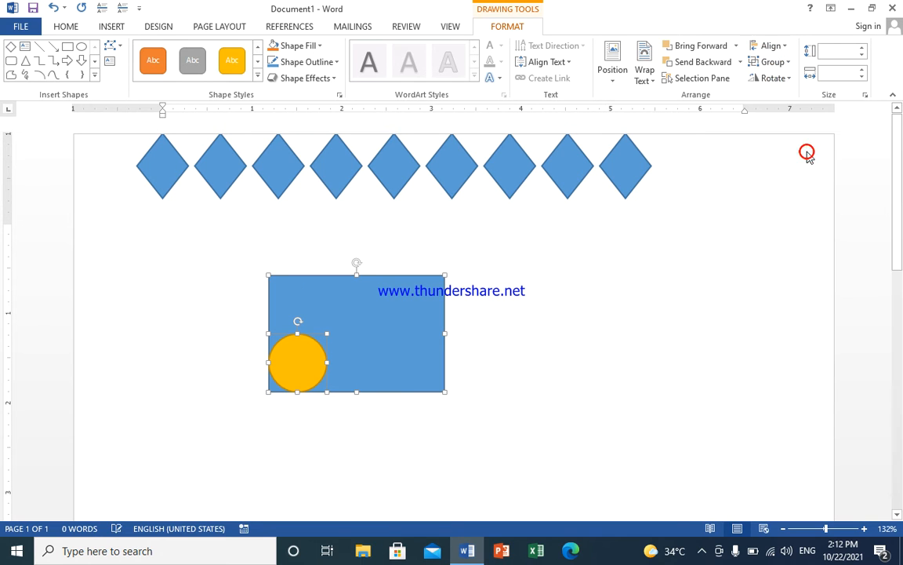
left_click(786, 47)
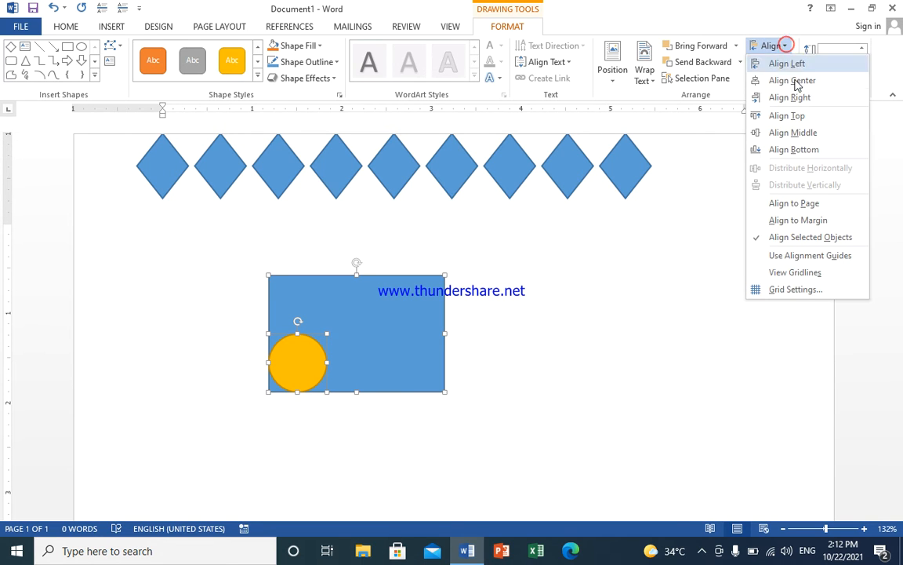
left_click(788, 79)
left_click(787, 46)
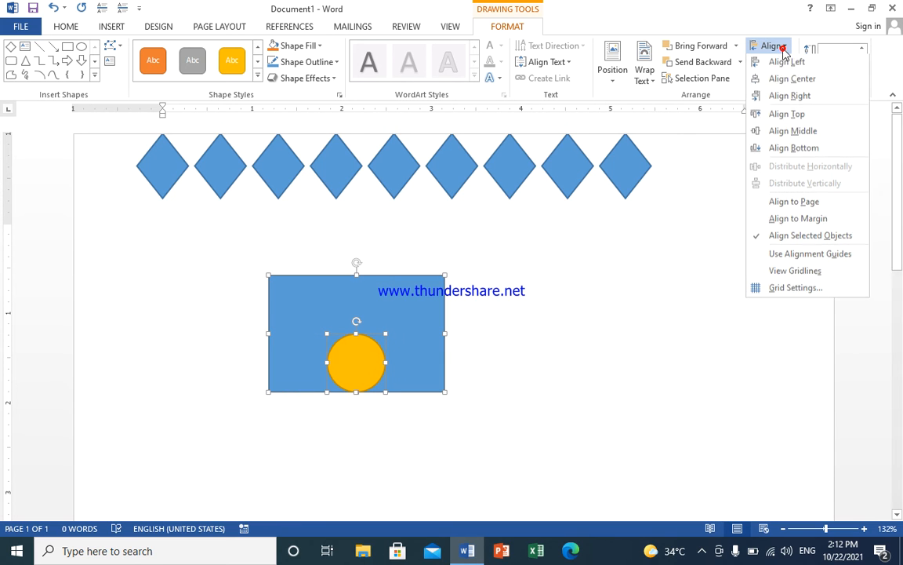
left_click(812, 150)
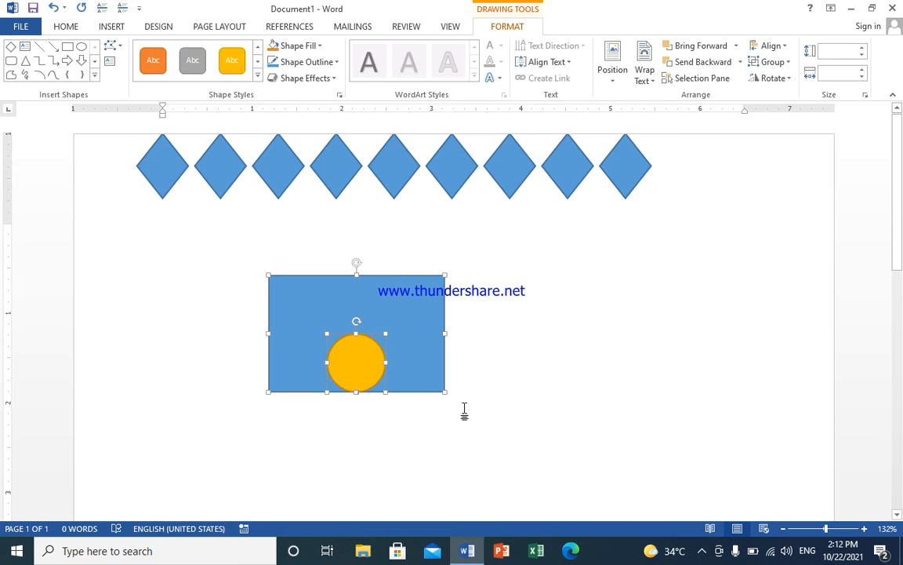
left_click(504, 388)
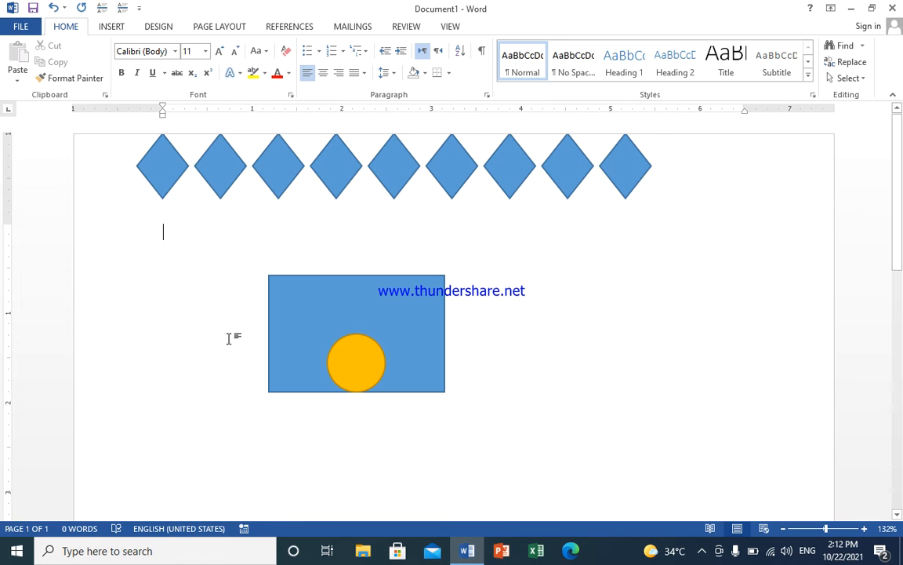
Step: Draw a horizontal straight line about 5.39 inches long below the rectangle
left_click(113, 28)
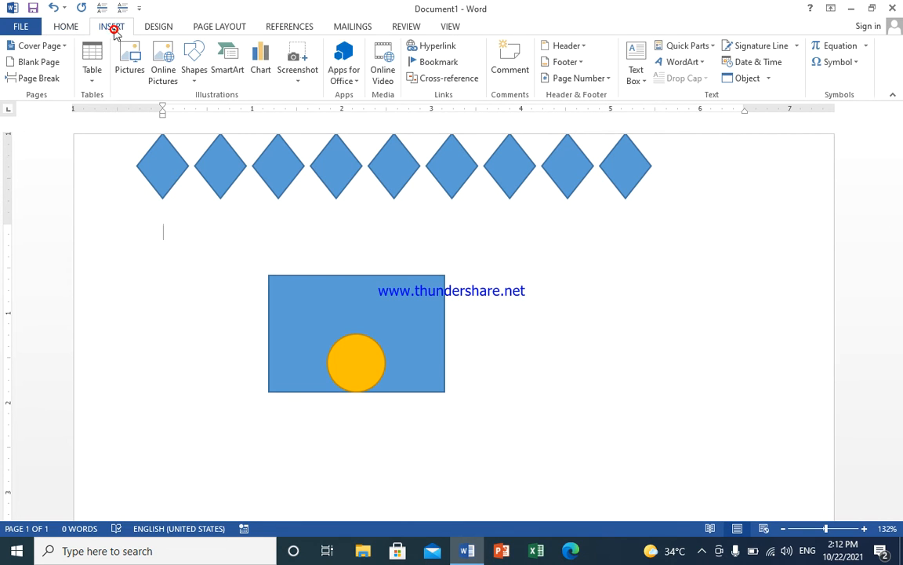
left_click(195, 72)
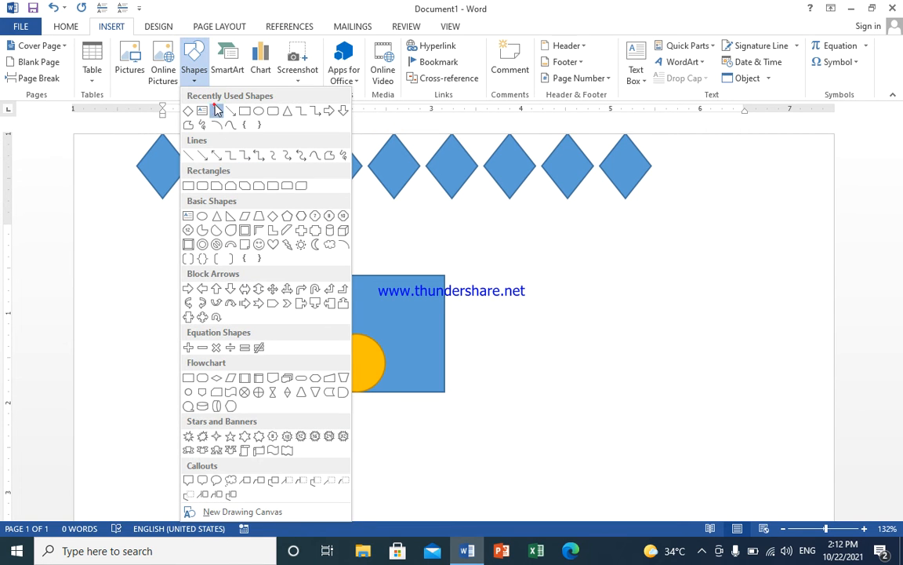
left_click(189, 111)
mouse_move(167, 420)
left_mouse_down()
mouse_move(399, 435)
mouse_move(519, 421)
mouse_move(582, 397)
mouse_move(640, 409)
mouse_move(651, 421)
left_mouse_up()
Step: Make five copies of the line below the original, with uneven vertical gaps and staggered horizontal offsets
scroll(539, 433, "down", 1)
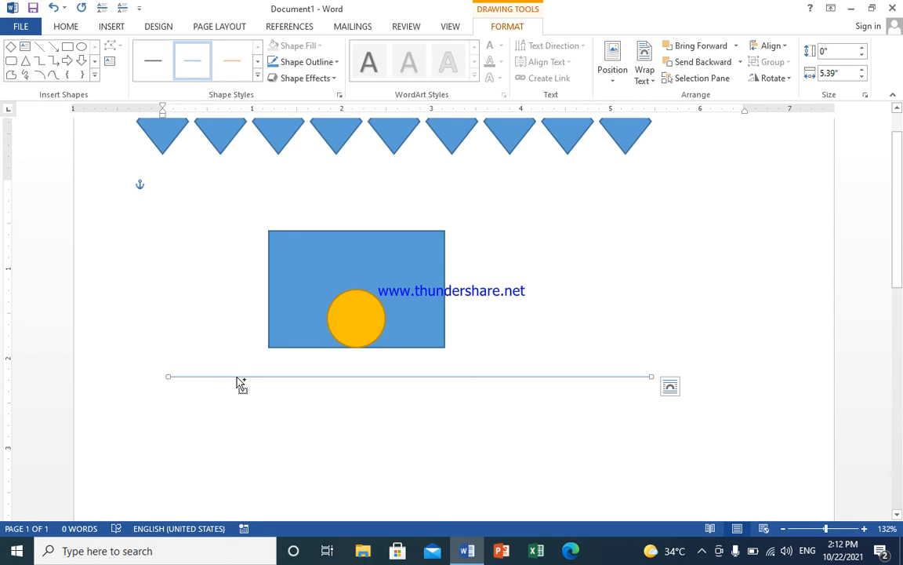
left_click_drag(236, 378, 298, 398)
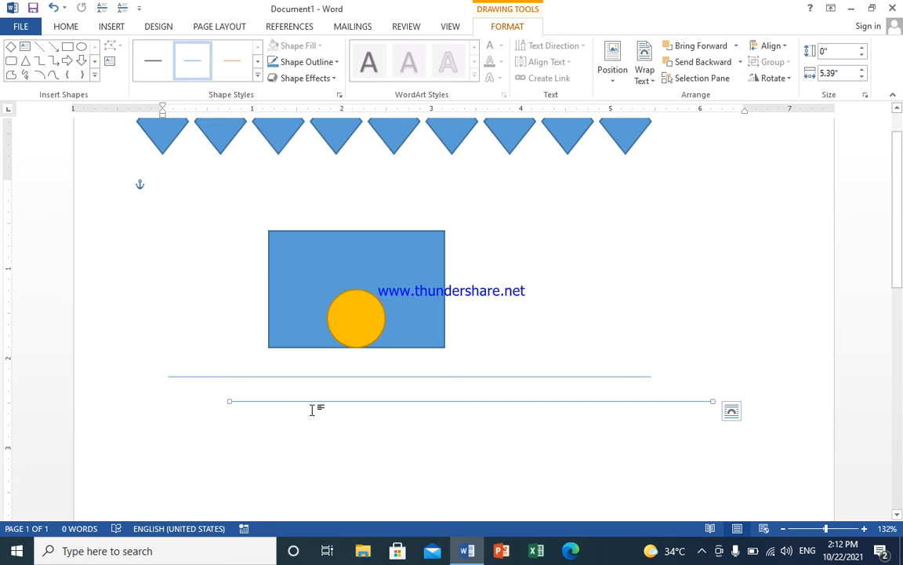
left_click_drag(312, 402, 235, 425)
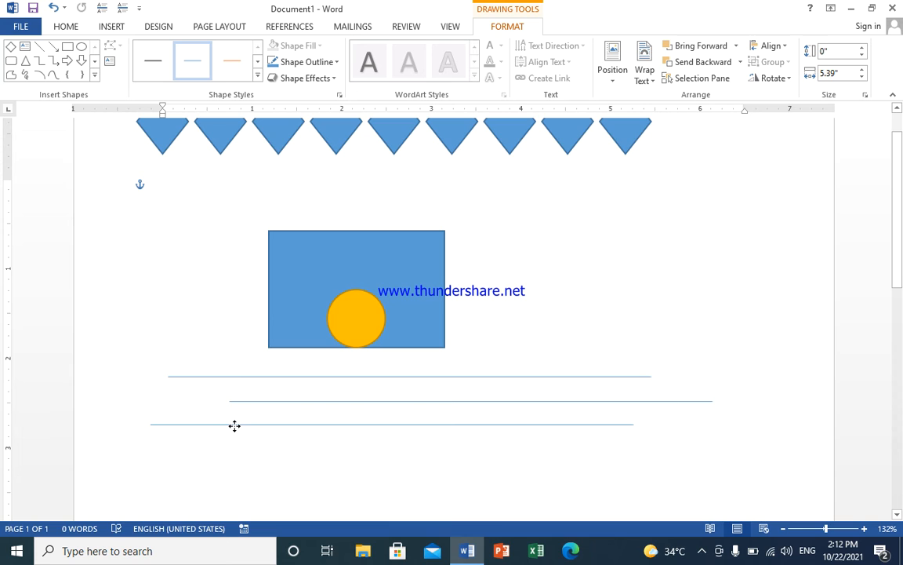
left_click_drag(244, 426, 342, 445)
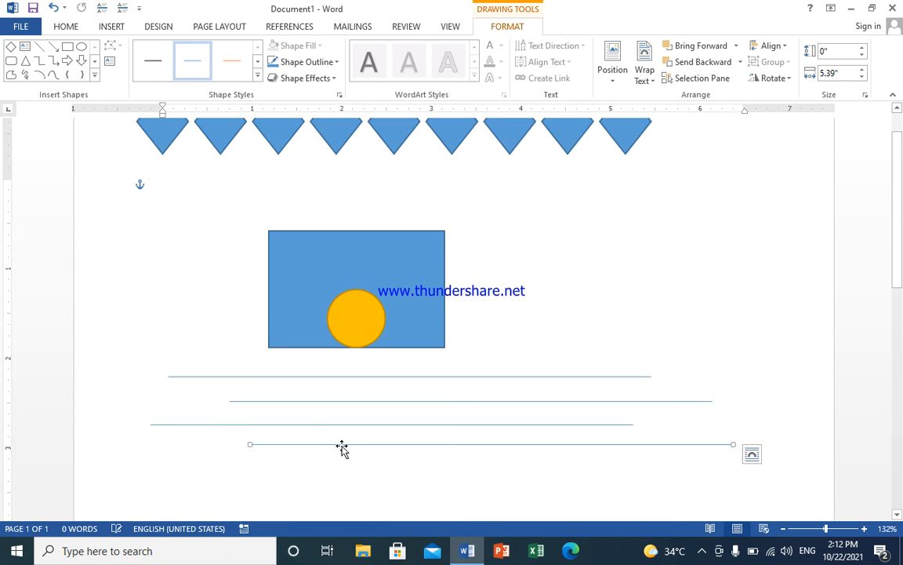
left_click_drag(342, 445, 392, 484)
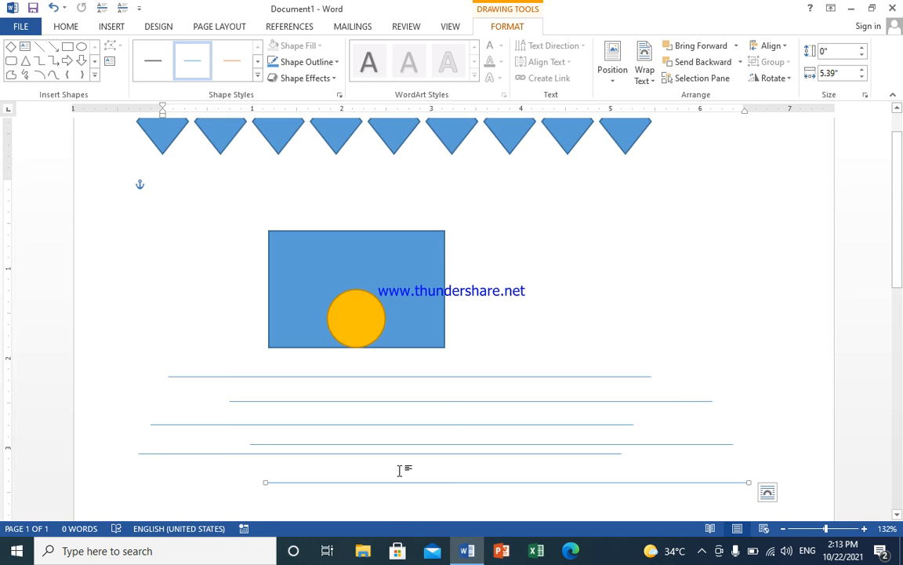
Step: Select all six lines together and apply Distribute Horizontally relative to the selected objects
double_click(209, 455)
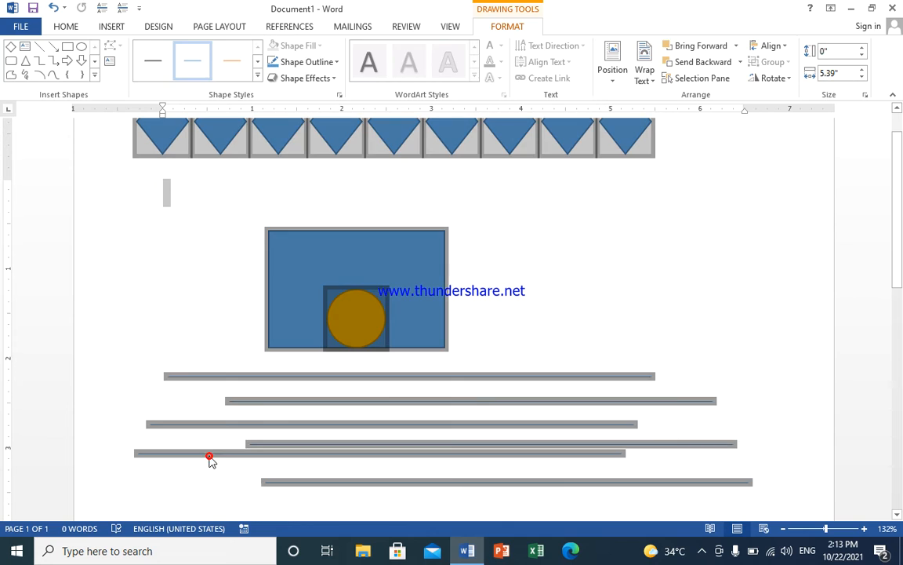
left_click(209, 455)
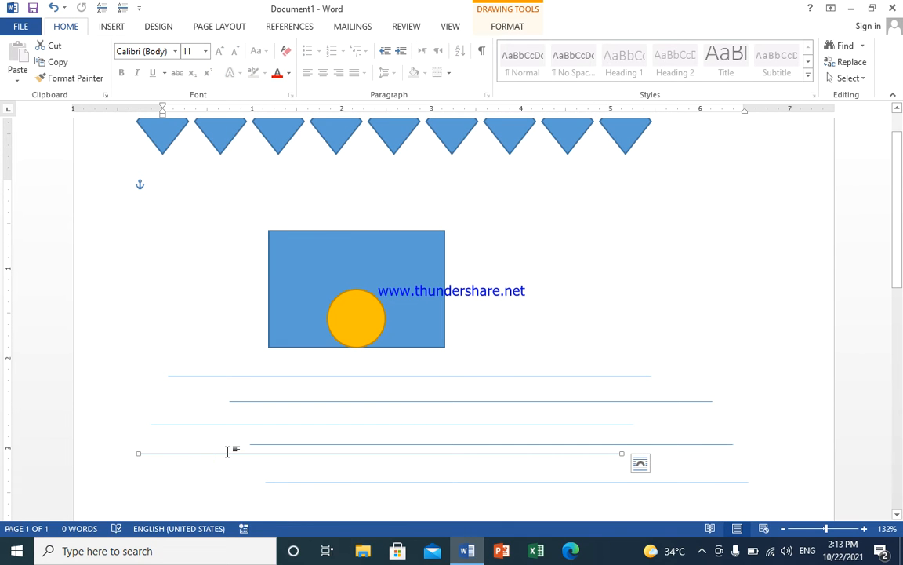
left_click(230, 452)
left_click(292, 482, "shift")
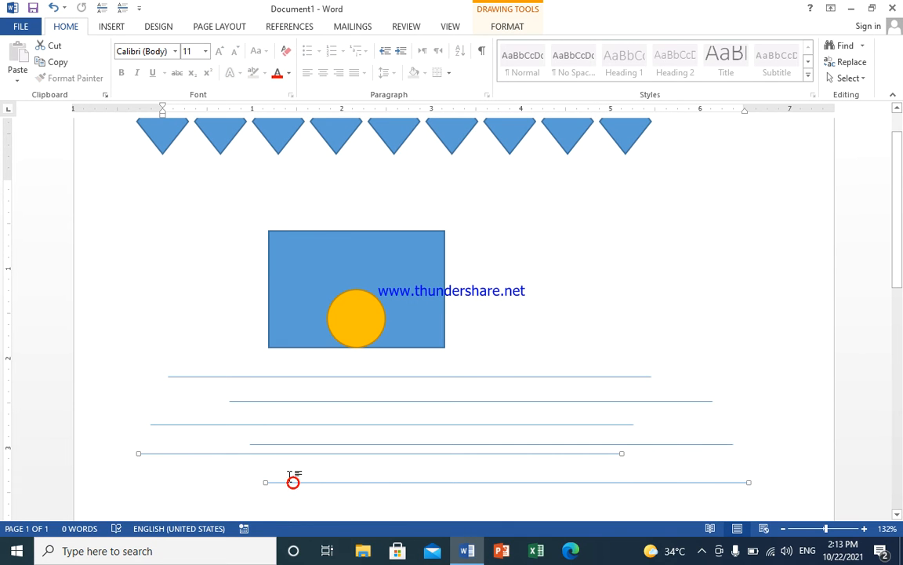
left_click(287, 424, "shift")
left_click(300, 401, "shift")
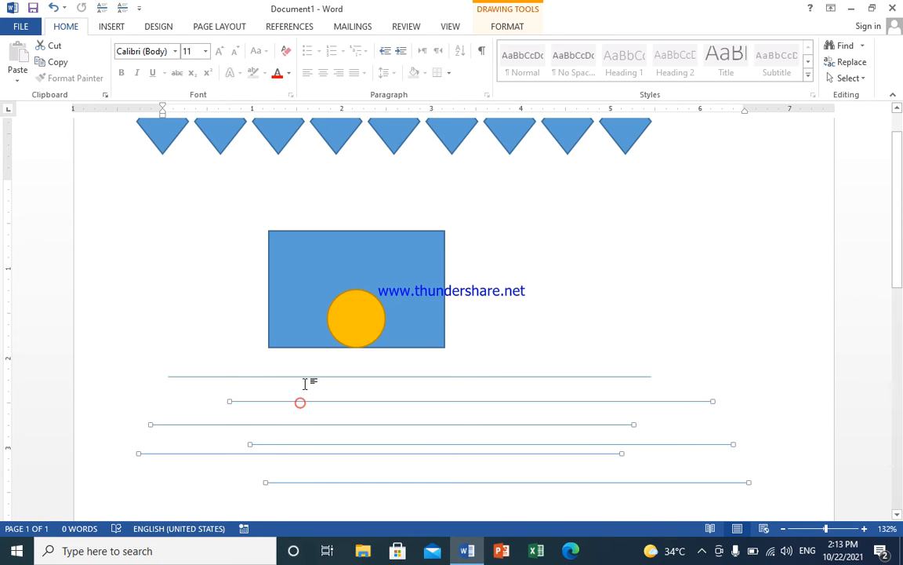
left_click(306, 377, "shift")
left_click(505, 26)
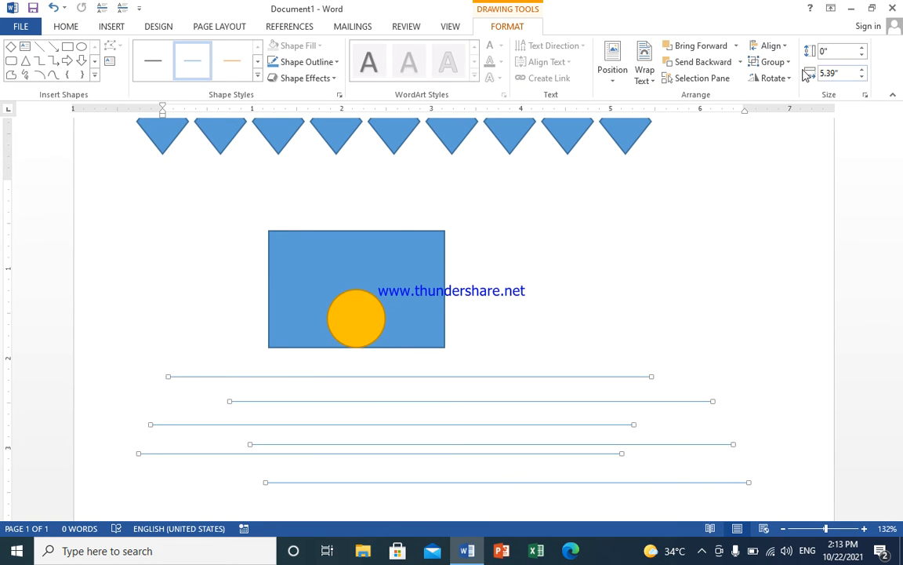
left_click(769, 46)
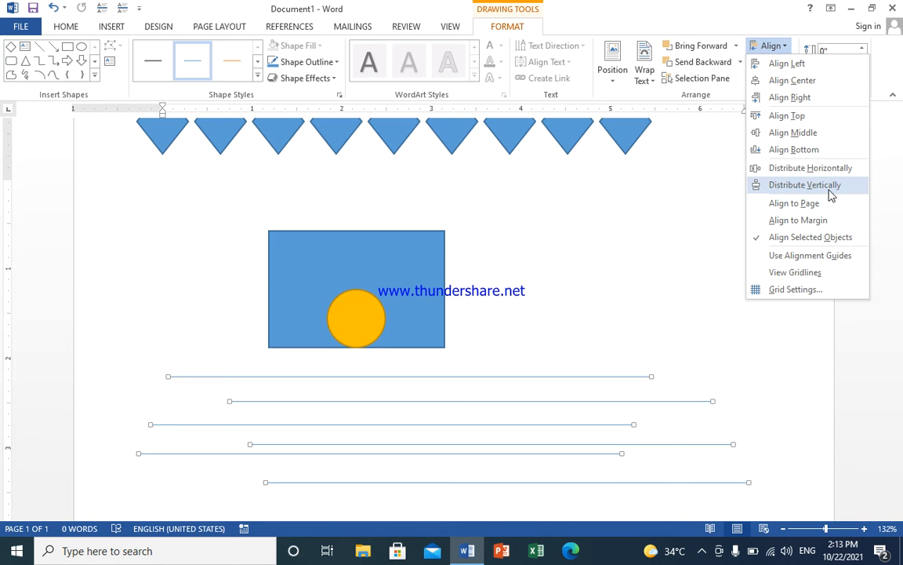
left_click(770, 170)
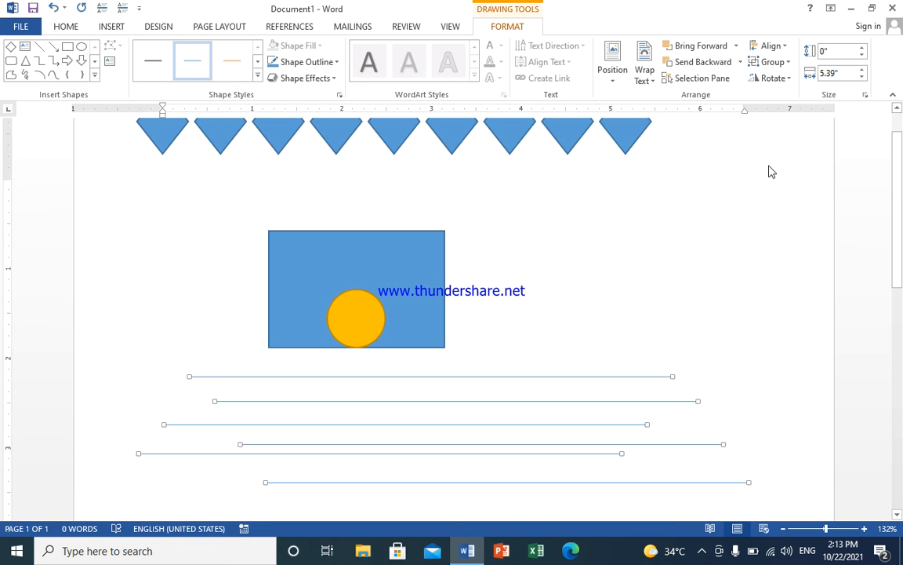
left_click(786, 47)
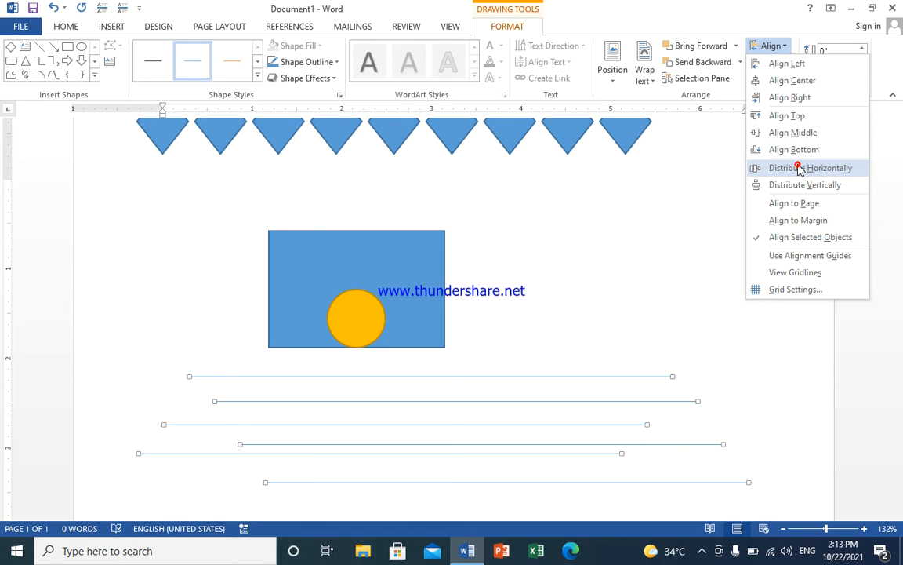
left_click(798, 168)
Step: Try Align Middle on the six selected lines, and undo it
left_click(778, 46)
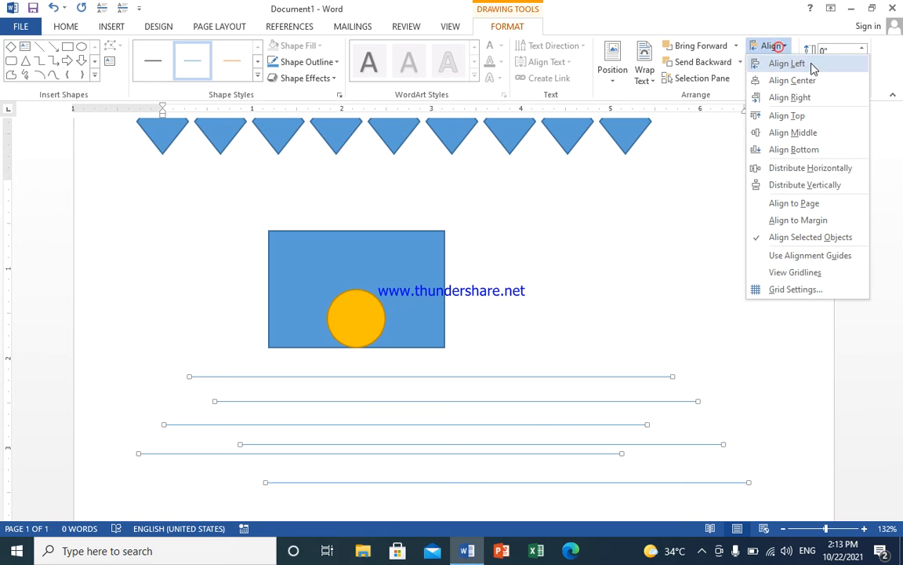
left_click(836, 139)
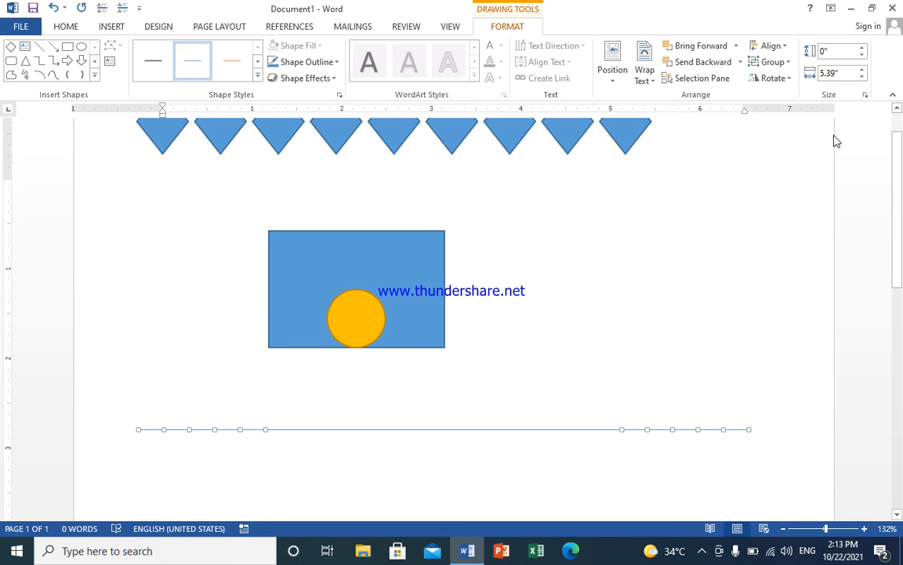
key("ctrl+z")
Step: Apply Align Center to the six lines, distribute them vertically with equal spacing, and deselect them
left_click(787, 47)
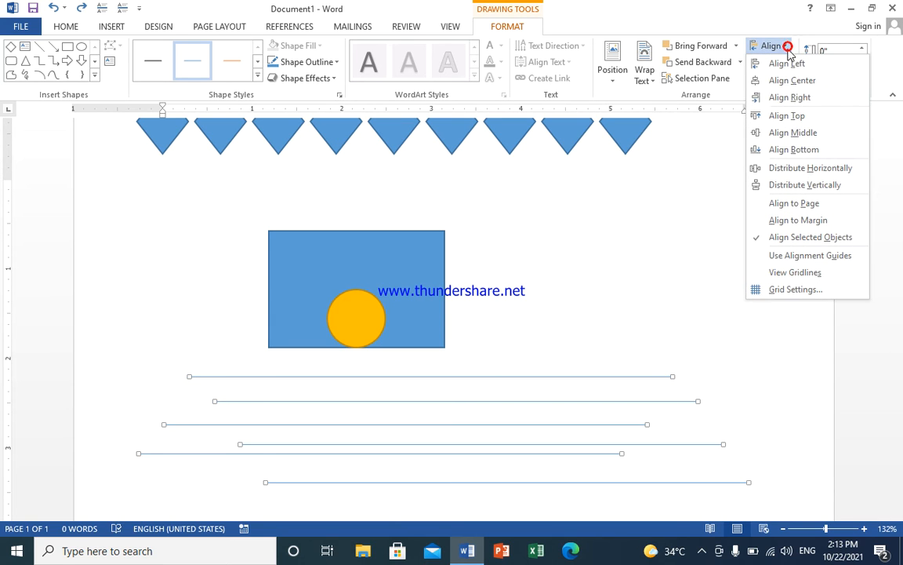
left_click(812, 85)
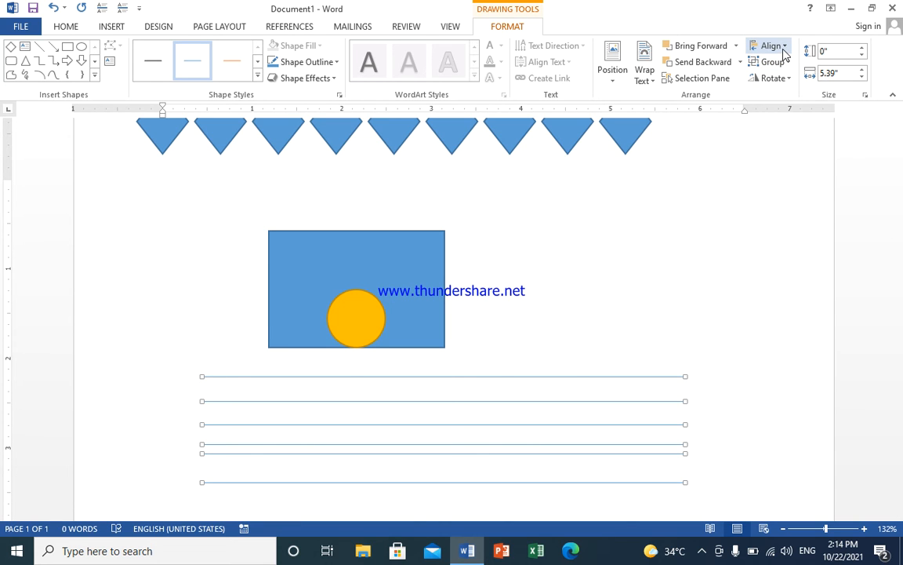
left_click(768, 45)
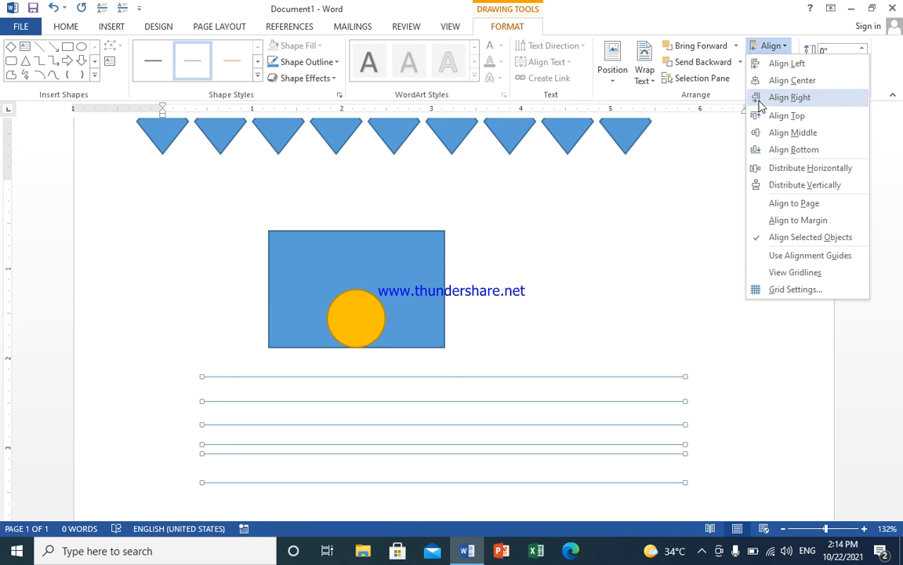
left_click(800, 185)
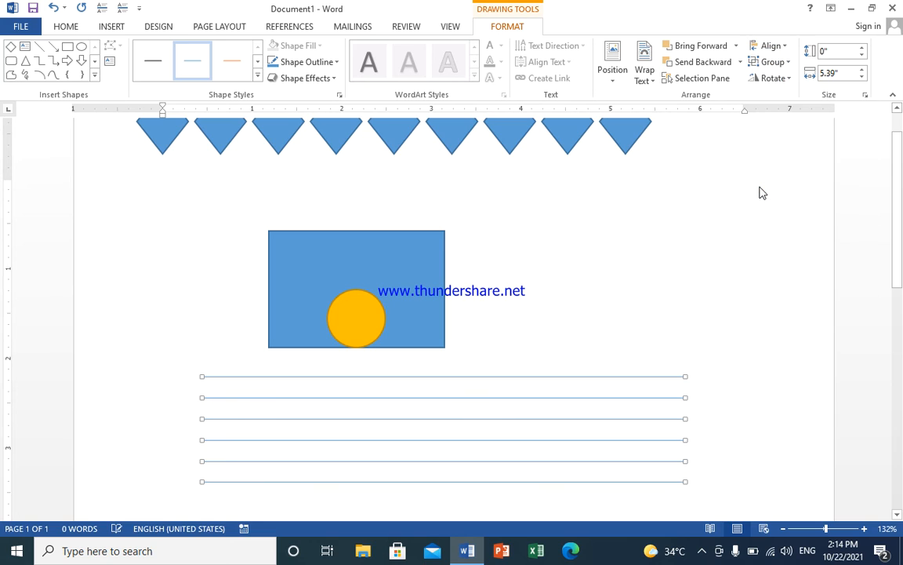
left_click(780, 62)
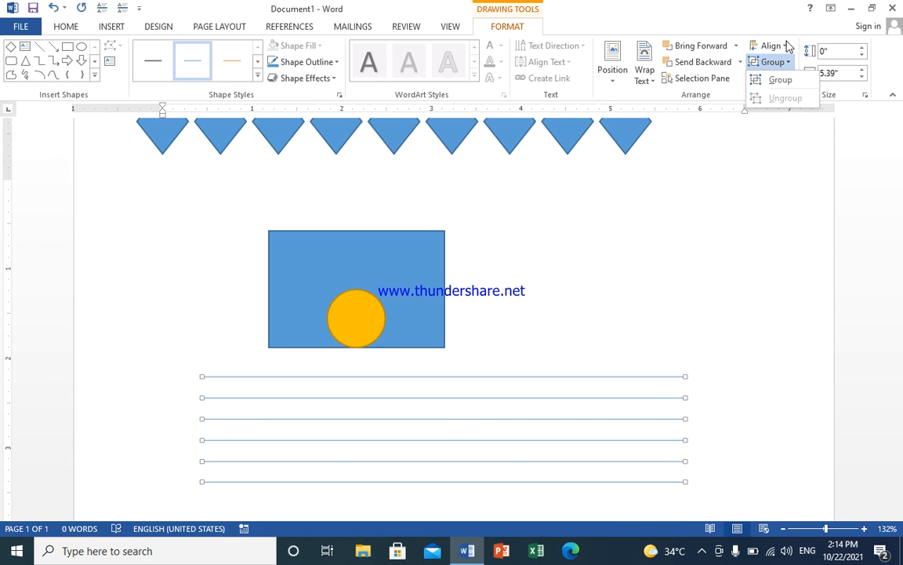
left_click(786, 46)
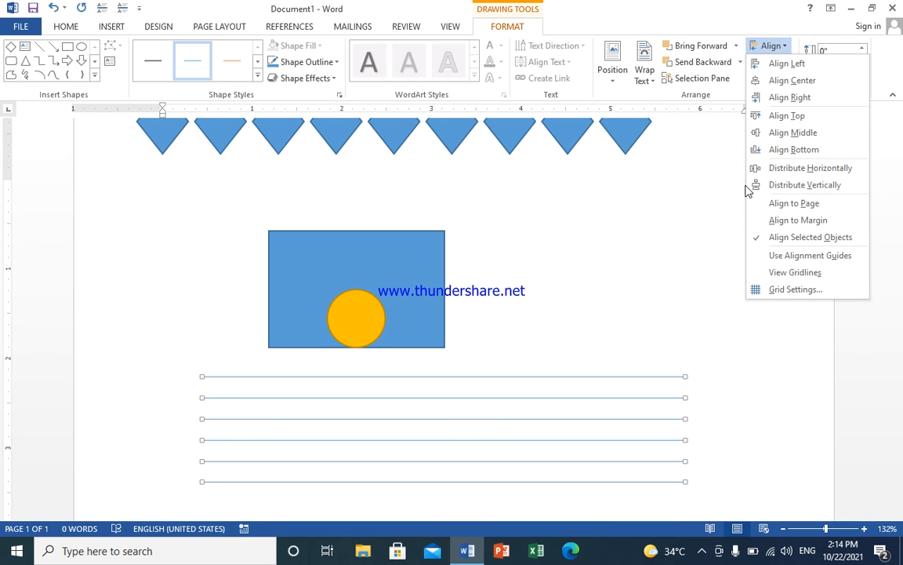
left_click(760, 185)
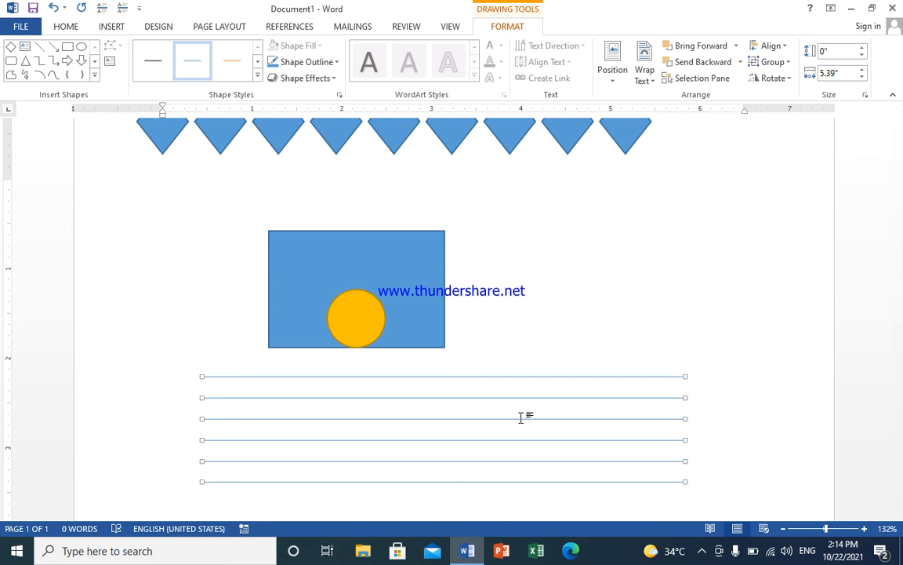
scroll(501, 377, "down", 5)
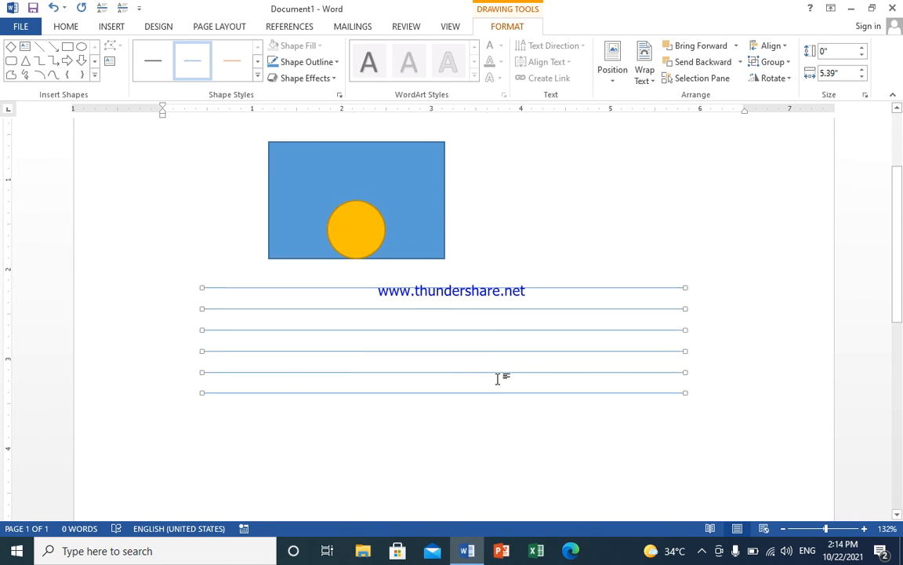
scroll(493, 360, "up", 4)
left_click(493, 360)
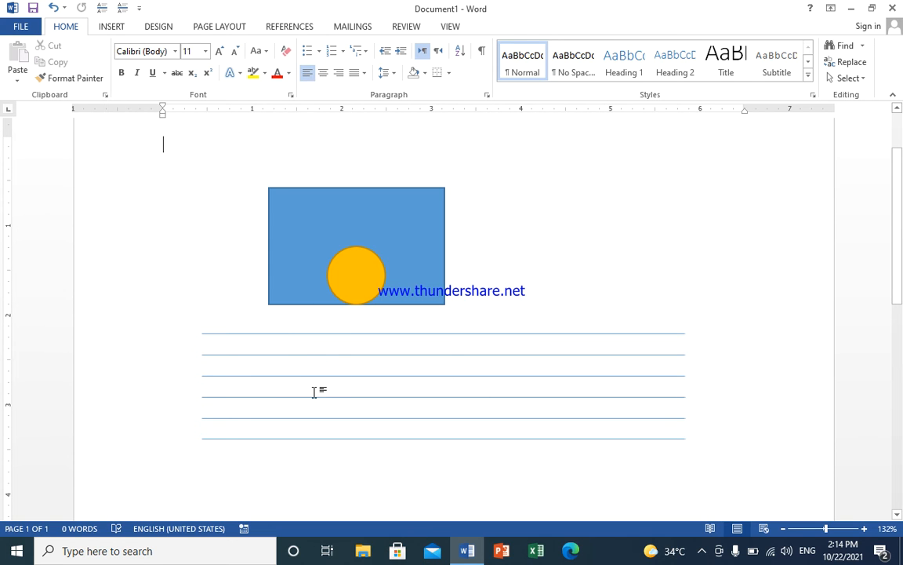
scroll(313, 391, "down", 2)
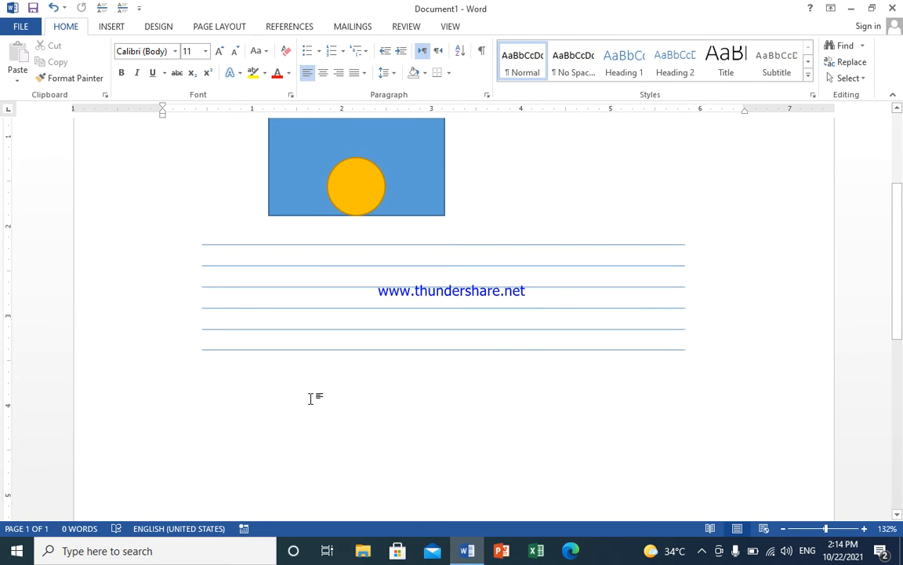
scroll(311, 398, "up", 4)
scroll(311, 399, "down", 4)
scroll(311, 399, "down", 3)
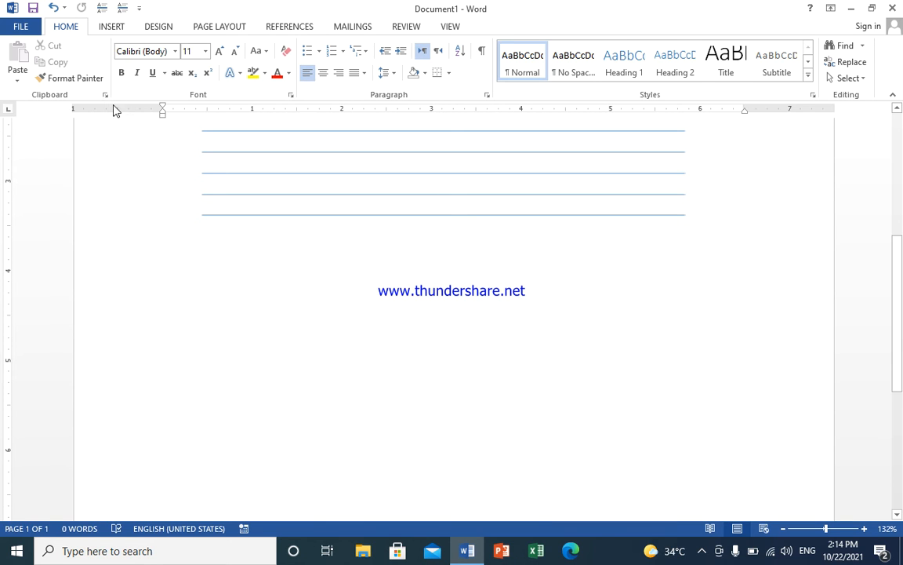
Step: Insert the condado-de-yangshuo landscape picture from the "pic for design" folder within D DRIVE MY LEARNING COURSES on New Volume (E:)
left_click(118, 32)
left_click(130, 67)
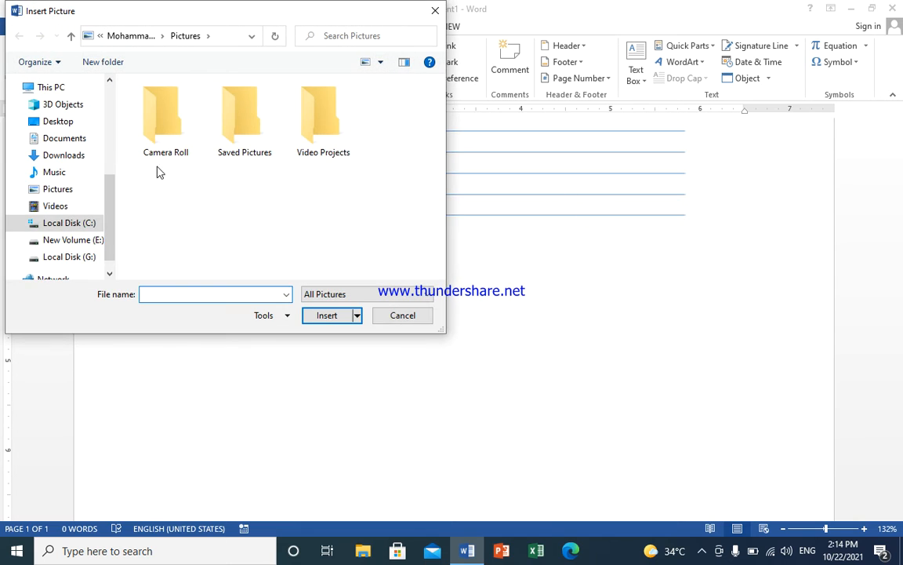
left_click(69, 242)
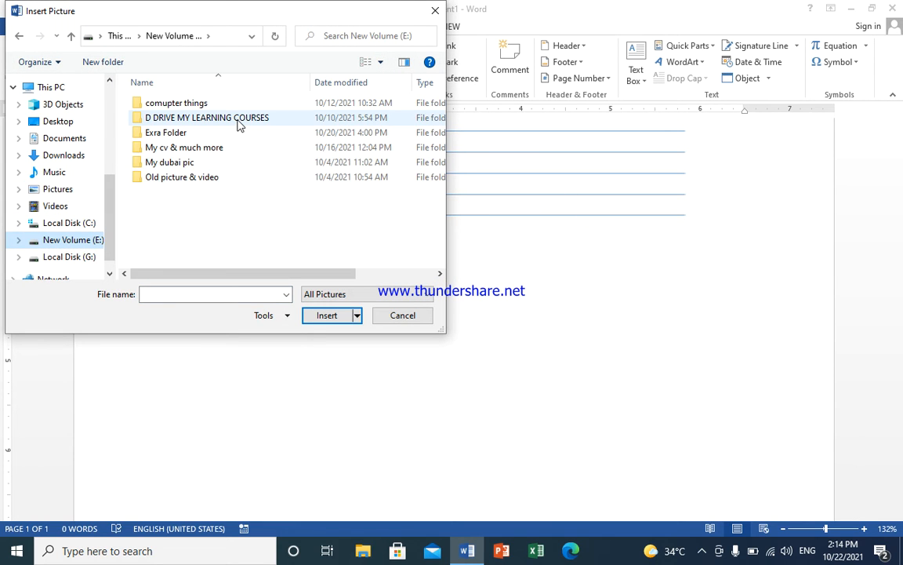
double_click(239, 122)
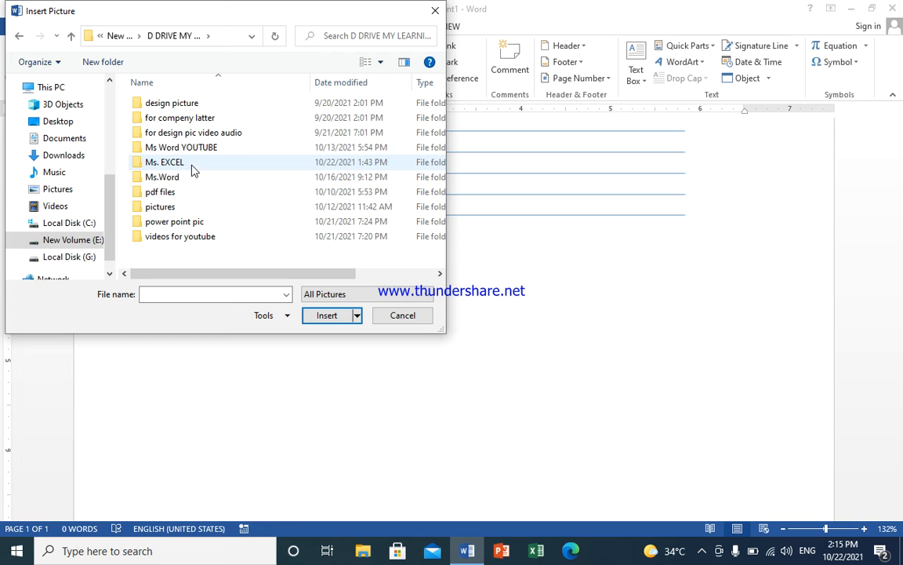
double_click(208, 133)
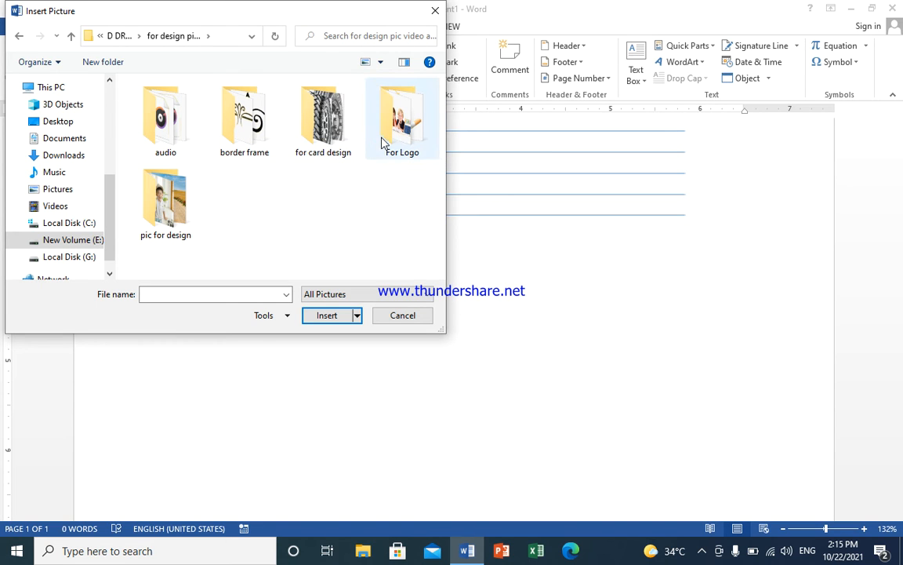
double_click(174, 197)
scroll(259, 139, "down", 3)
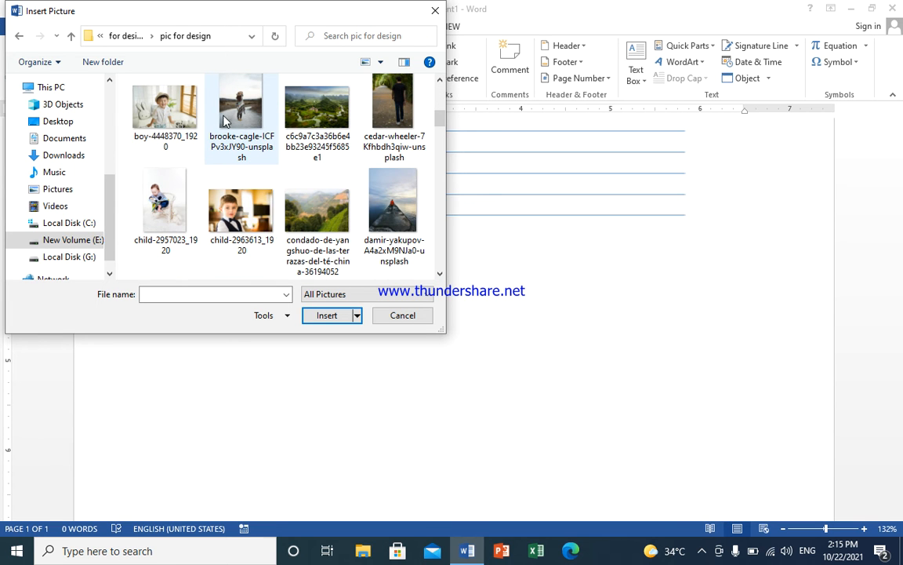
left_click(287, 197)
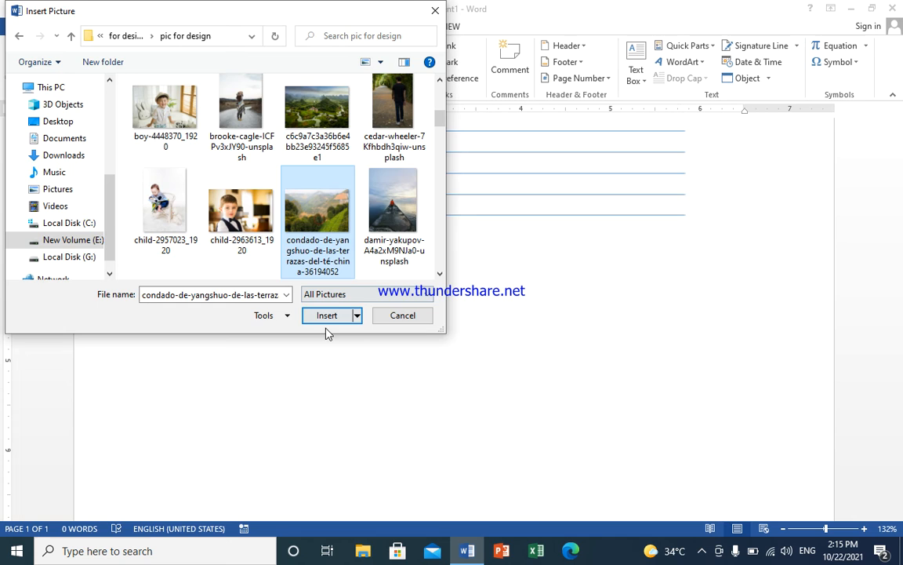
left_click(326, 315)
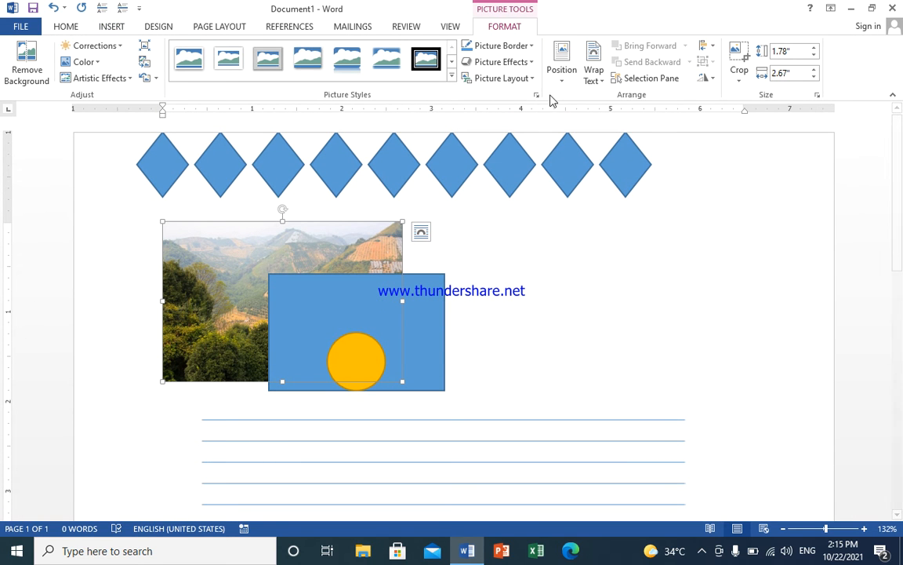
Step: Set the landscape picture's text wrapping to Square, move it partly over the blue rectangle, and enlarge it to about 1.95" by 2.93"
left_click(593, 71)
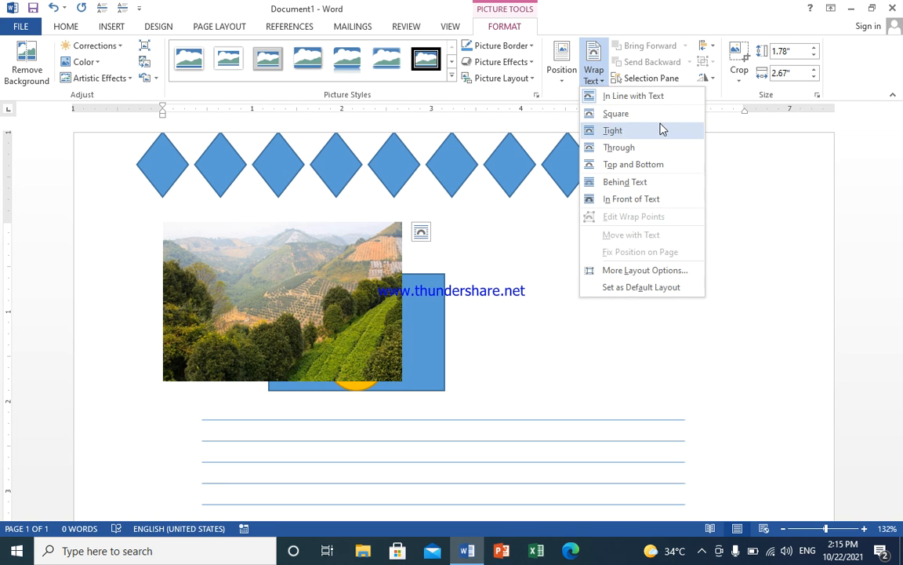
left_click(641, 116)
left_click_drag(312, 226, 538, 248)
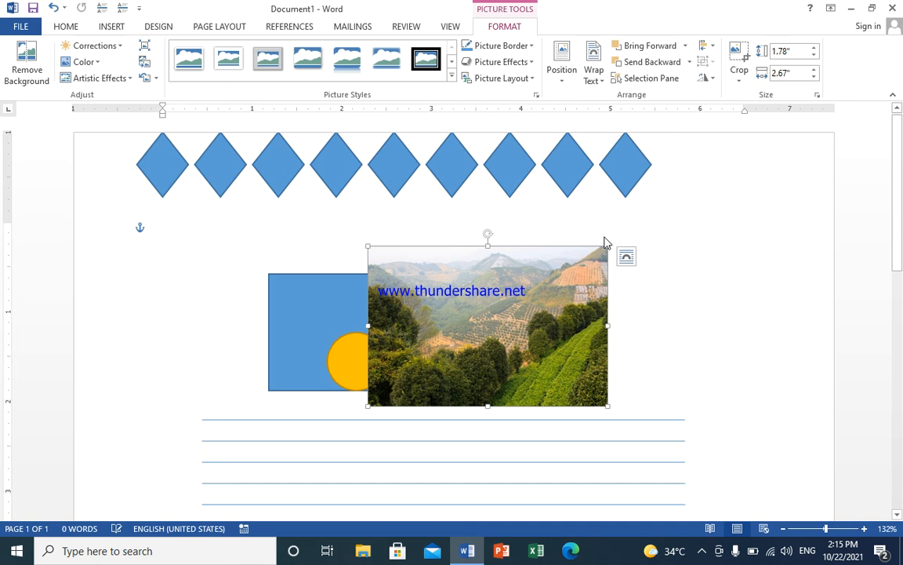
left_click_drag(609, 247, 632, 231)
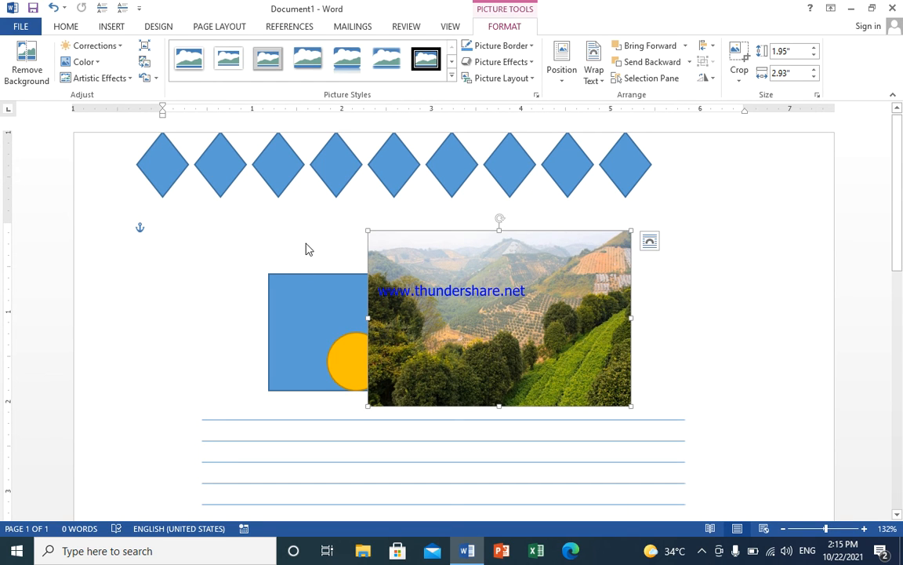
Step: Insert the picture child-2963613_1920 from the "pic for design" folder
left_click(112, 26)
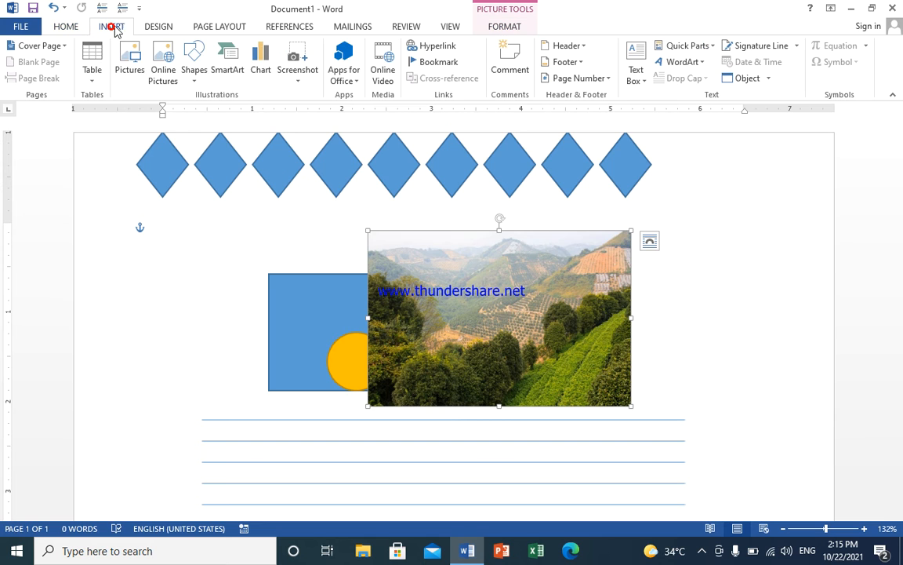
left_click(119, 56)
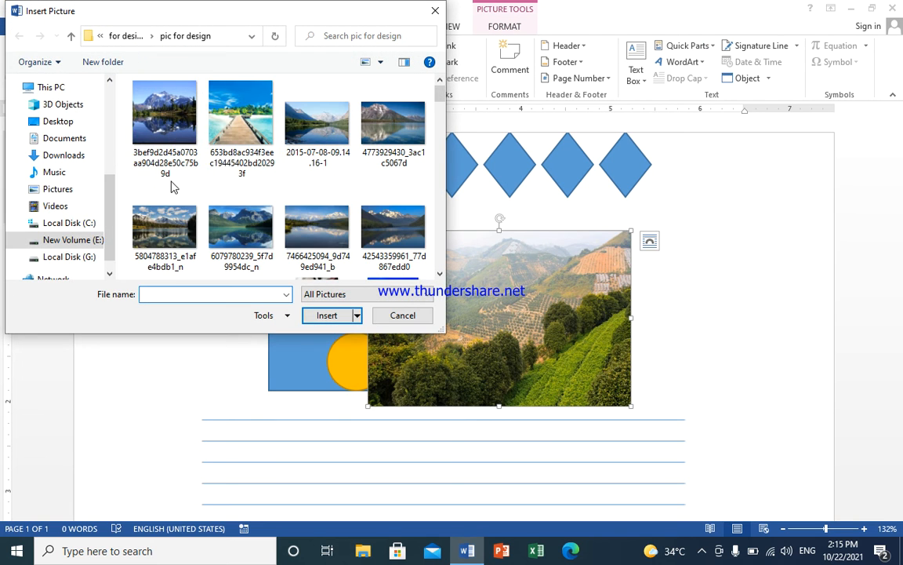
scroll(169, 186, "down", 3)
scroll(177, 235, "down", 3)
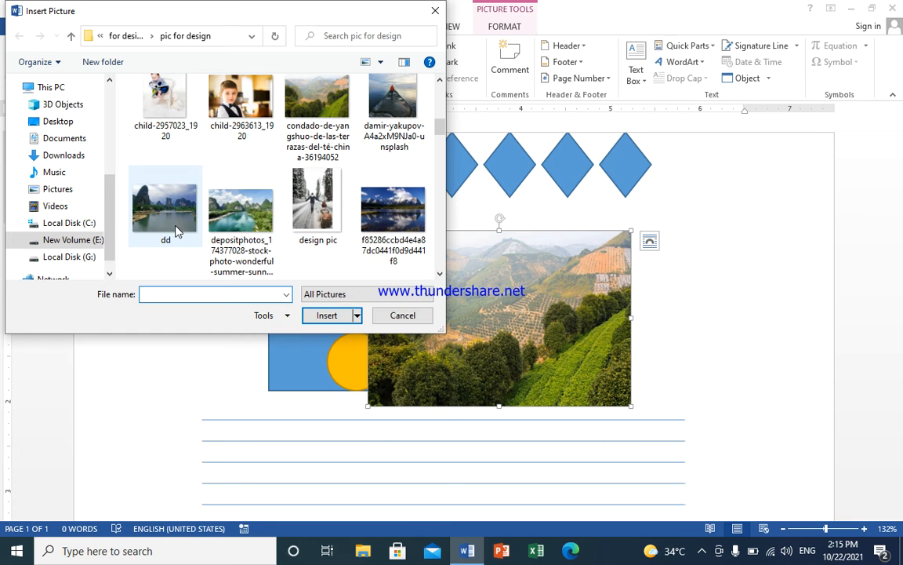
left_click(248, 93)
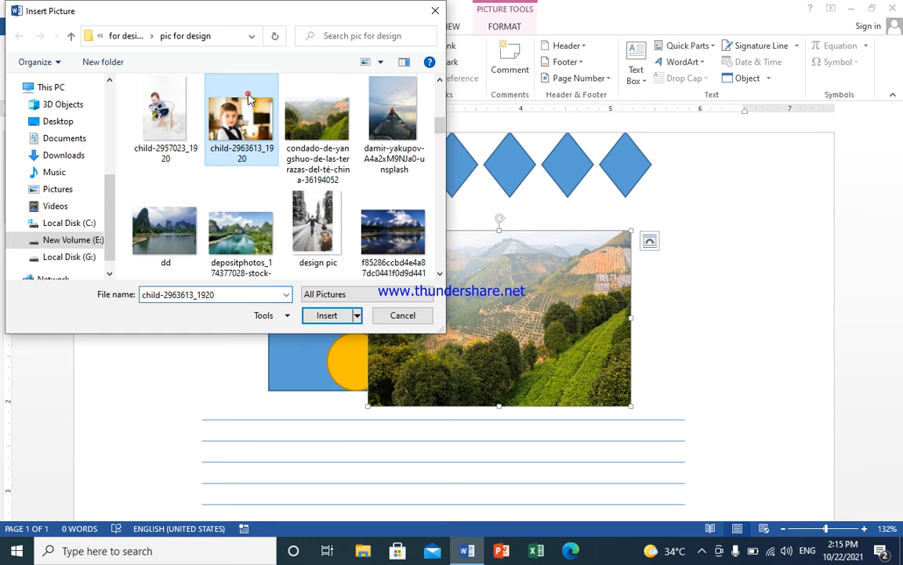
left_click(325, 314)
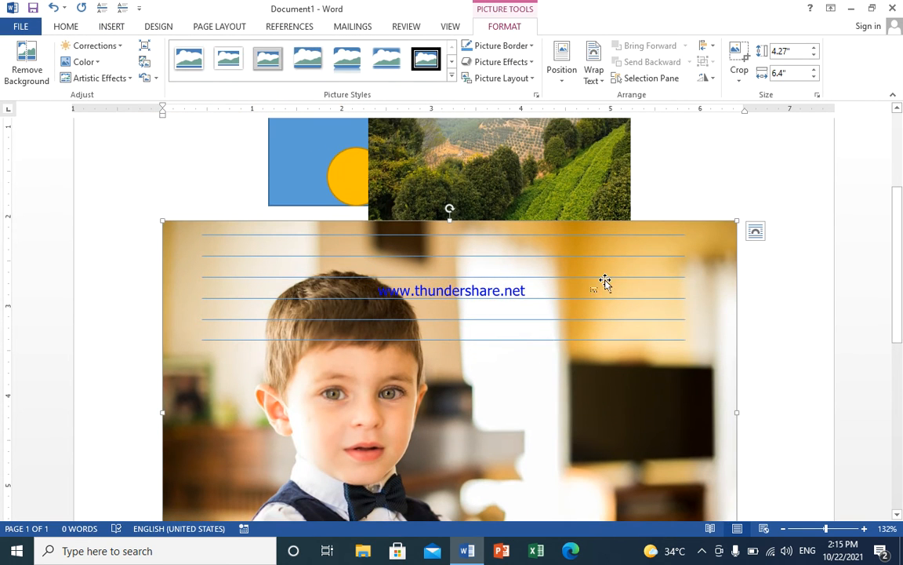
Step: Give the boy's picture Square wrapping, shrink it to about 0.84" by 1.26", and place it to the right of the landscape picture
left_click(594, 77)
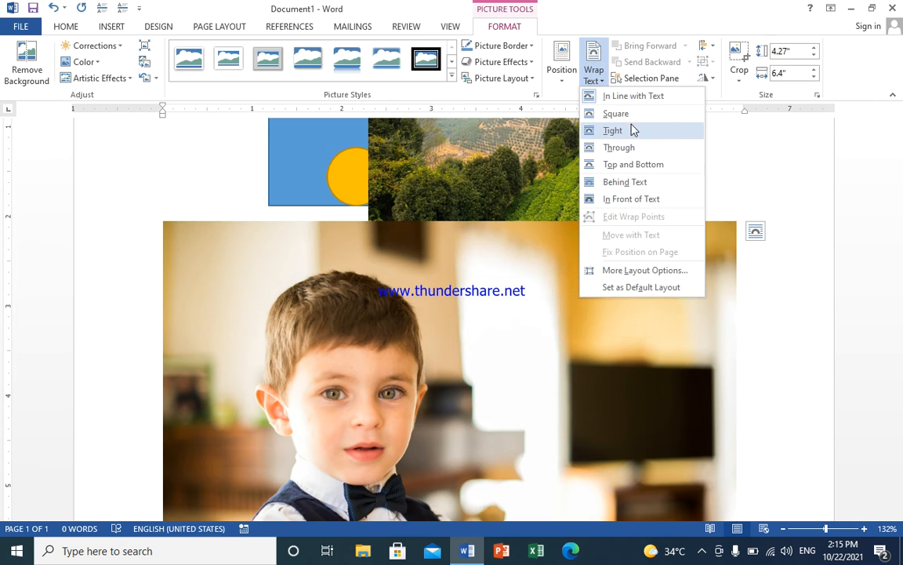
left_click(621, 115)
left_click_drag(738, 218, 414, 443)
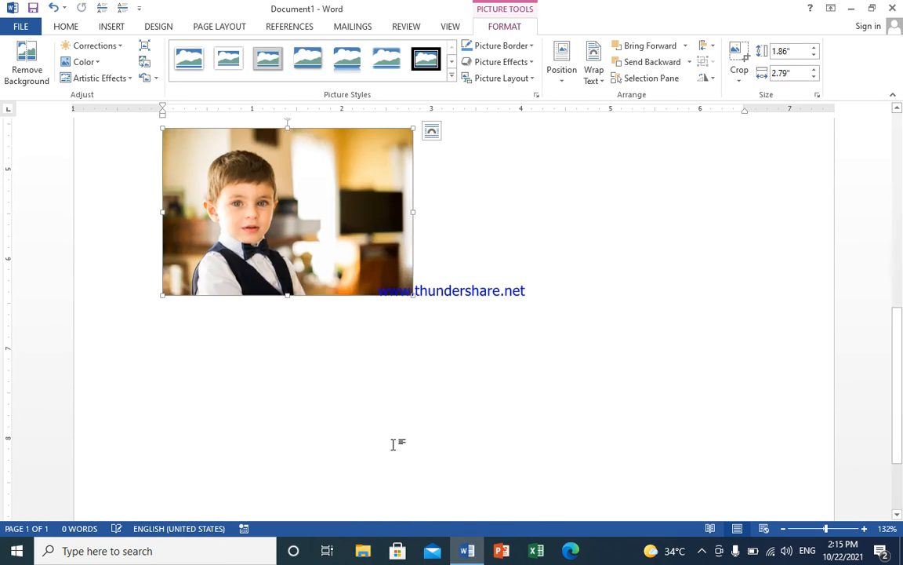
left_click_drag(411, 285, 276, 196)
left_click(249, 171)
left_click_drag(238, 398, 438, 248)
left_click_drag(426, 483, 716, 289)
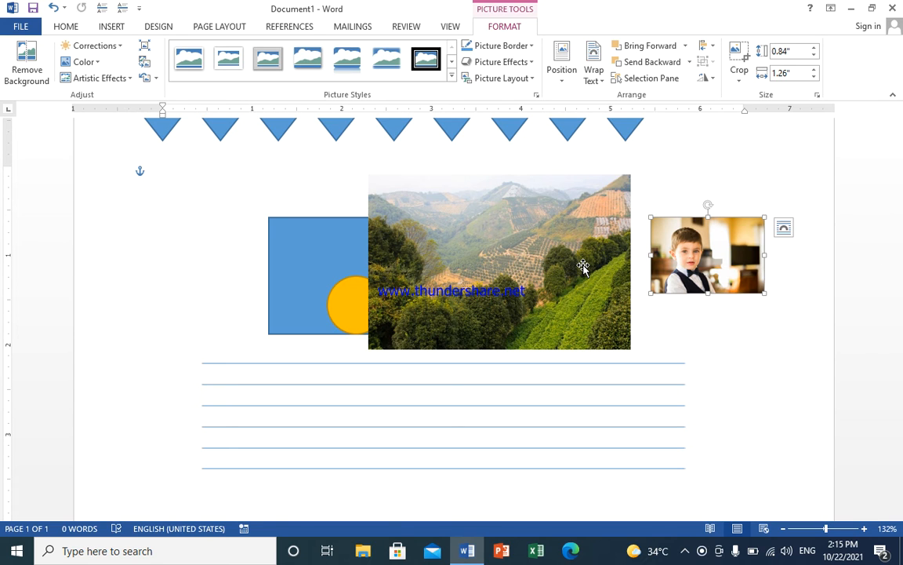
Step: Select the landscape and boy pictures together and apply Align Middle and Align Center relative to the selected objects
left_click(549, 217)
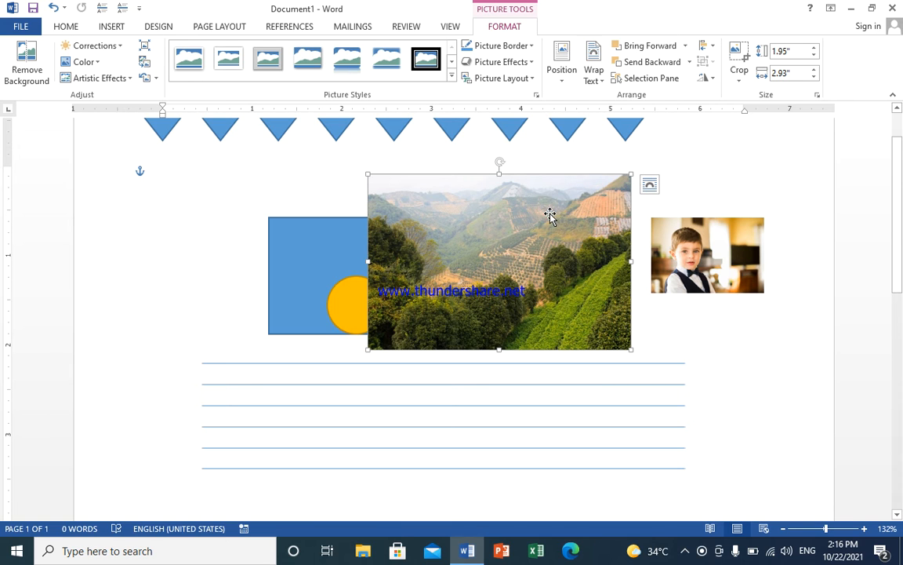
left_click(723, 247, "shift")
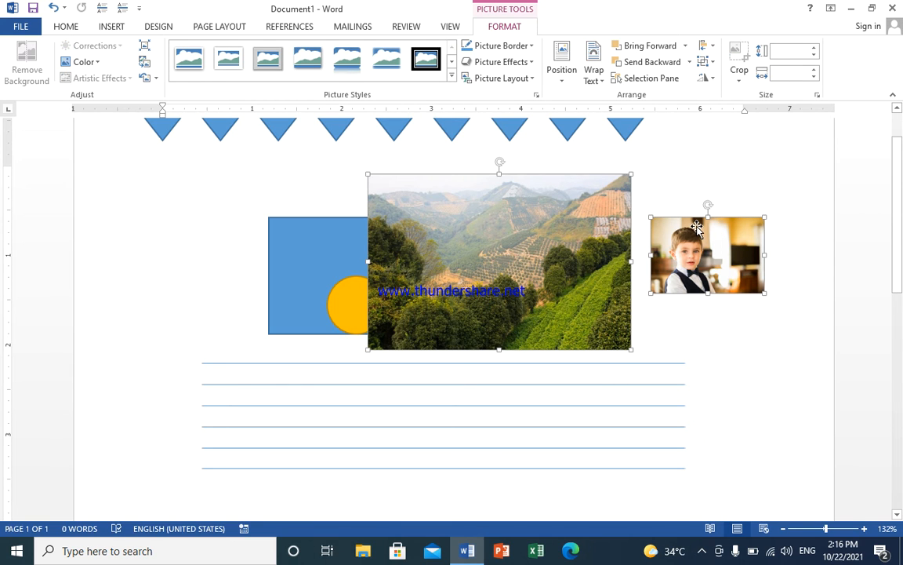
left_click(712, 51)
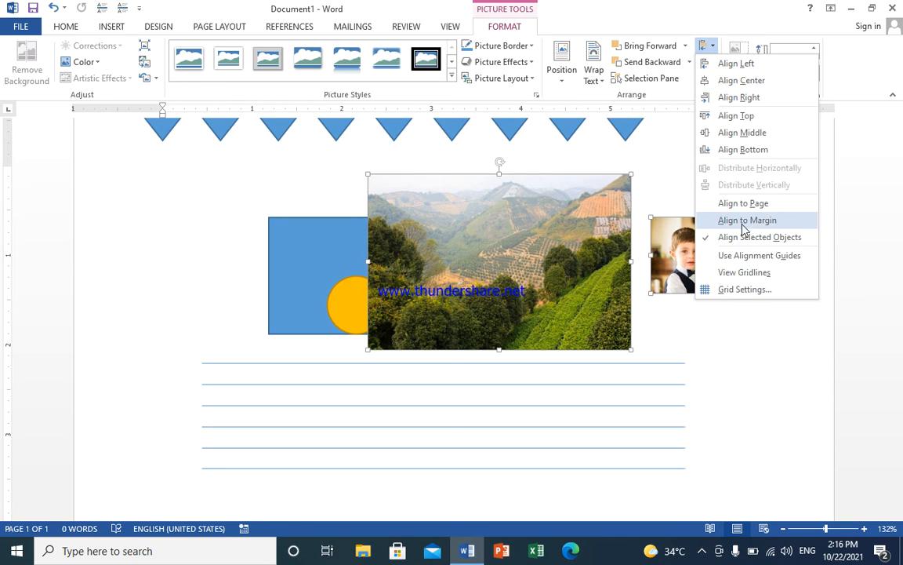
left_click(745, 131)
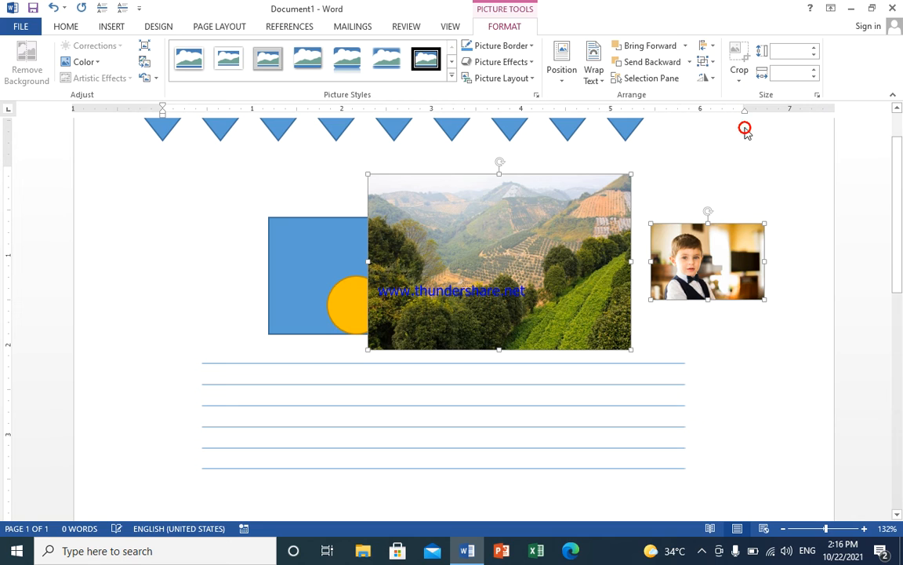
left_click(705, 47)
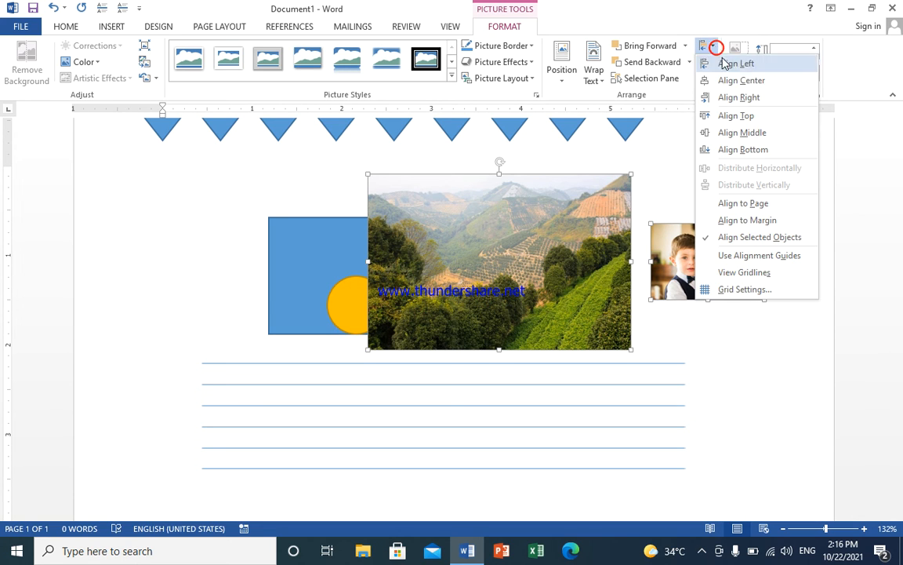
left_click(737, 82)
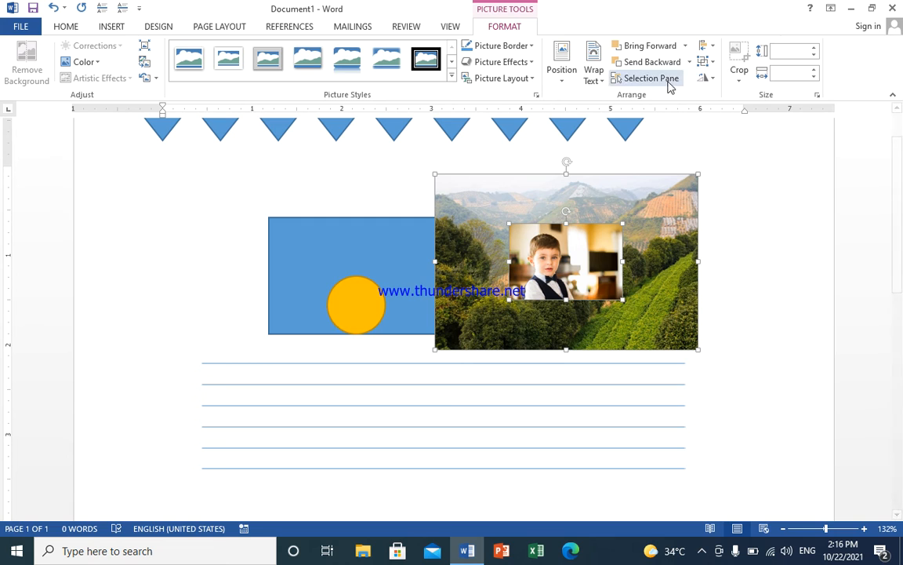
Step: Try Align Right, Align Left and Align Top in turn on the two selected pictures
left_click(707, 49)
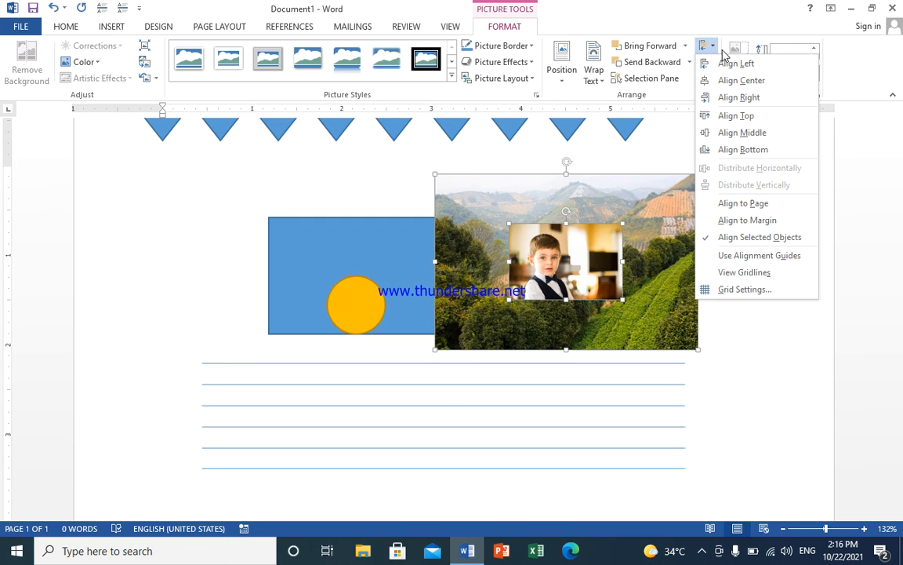
left_click(753, 98)
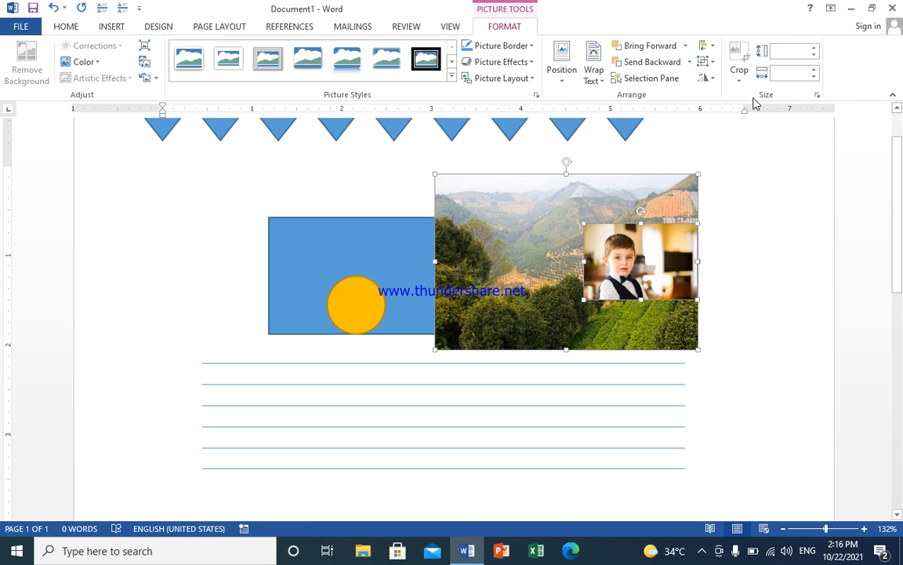
left_click(706, 47)
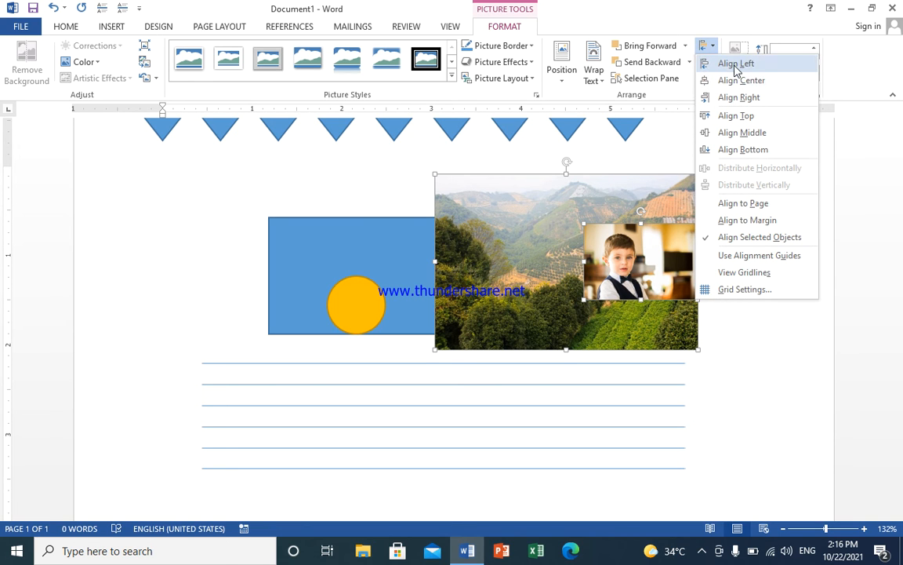
left_click(735, 65)
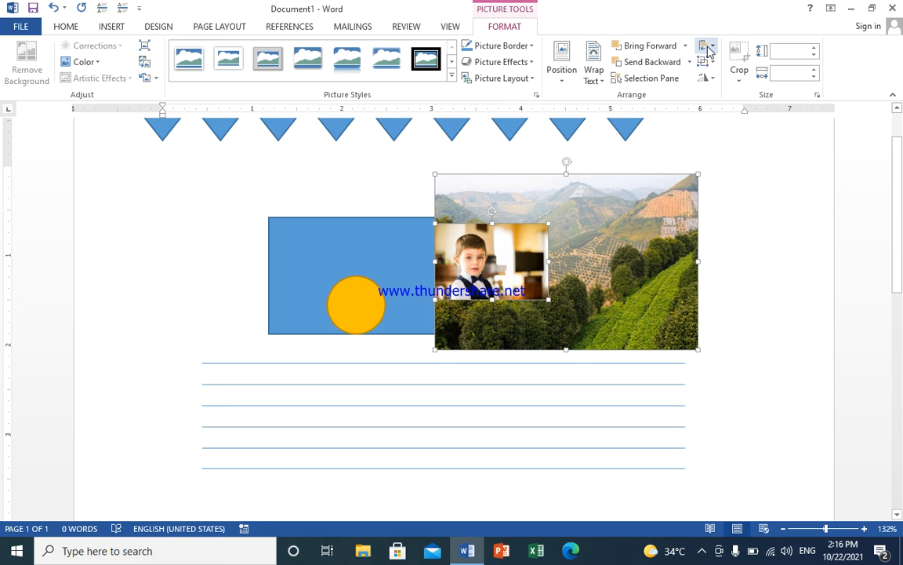
left_click(707, 49)
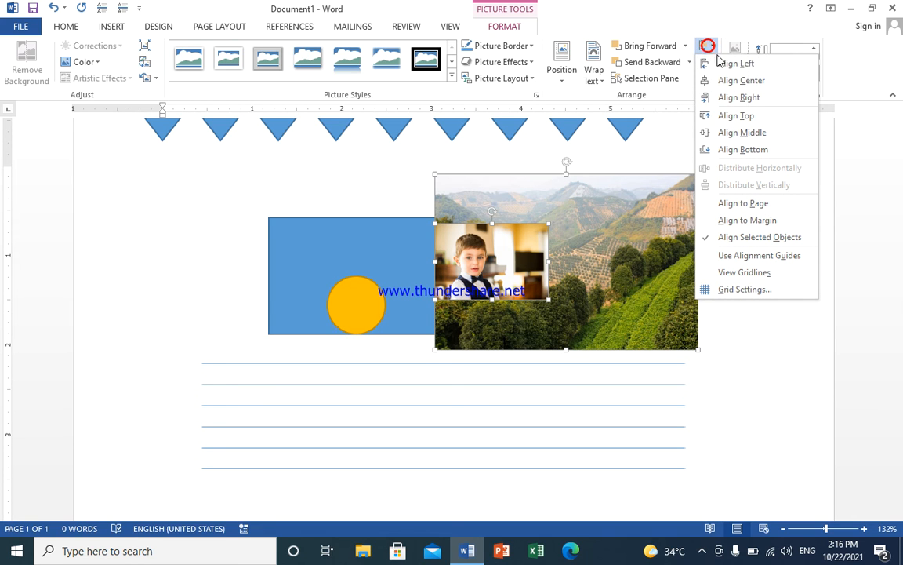
left_click(736, 121)
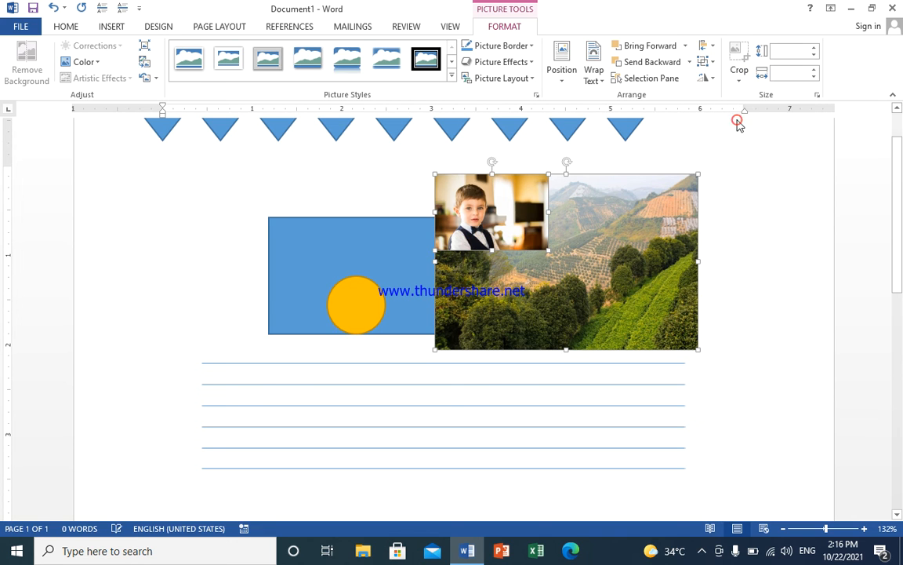
Step: Apply Align Bottom and Align Center to the two selected pictures so the boy's picture sits at the landscape's bottom center
left_click(714, 48)
left_click(742, 150)
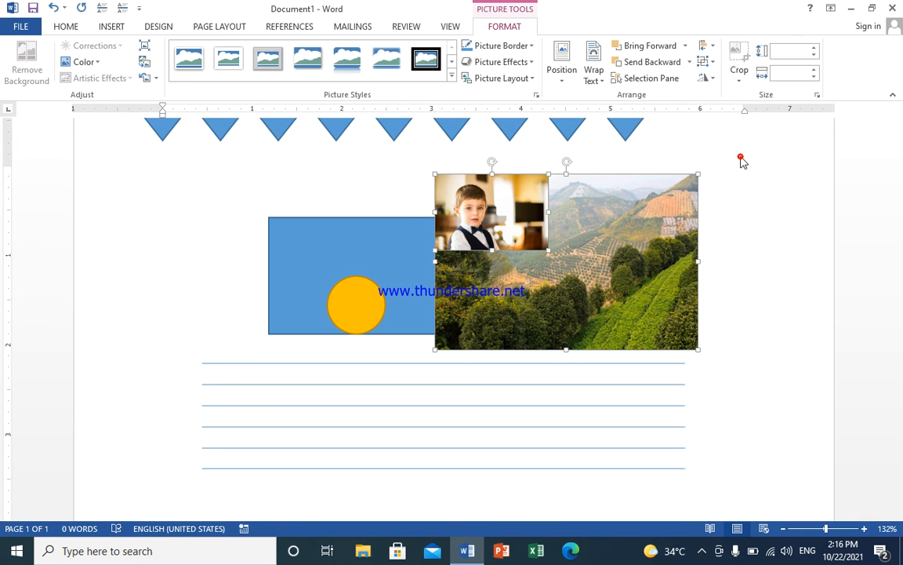
left_click(709, 46)
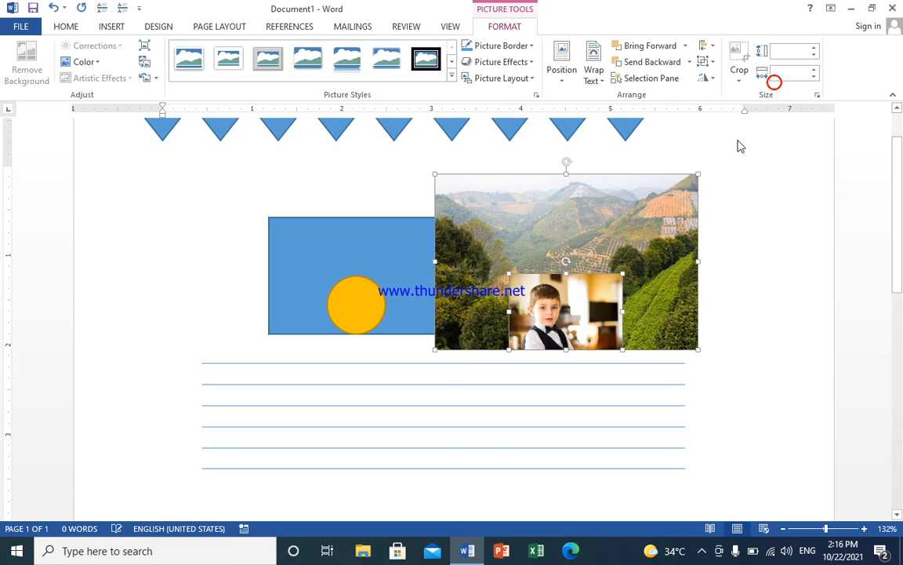
Step: Apply Align Middle to the two selected pictures so the boy's picture is centered on the landscape, and deselect them
left_click(706, 45)
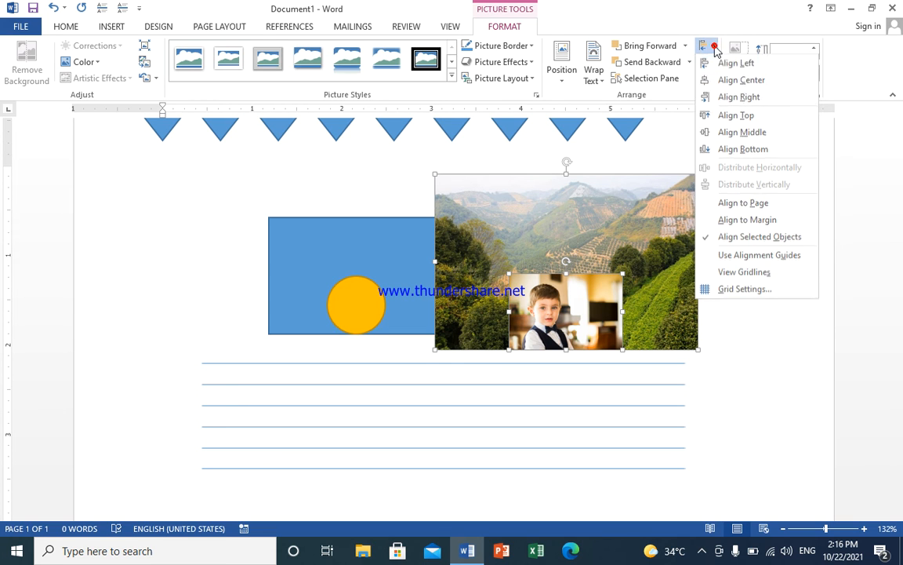
left_click(757, 132)
left_click(730, 246)
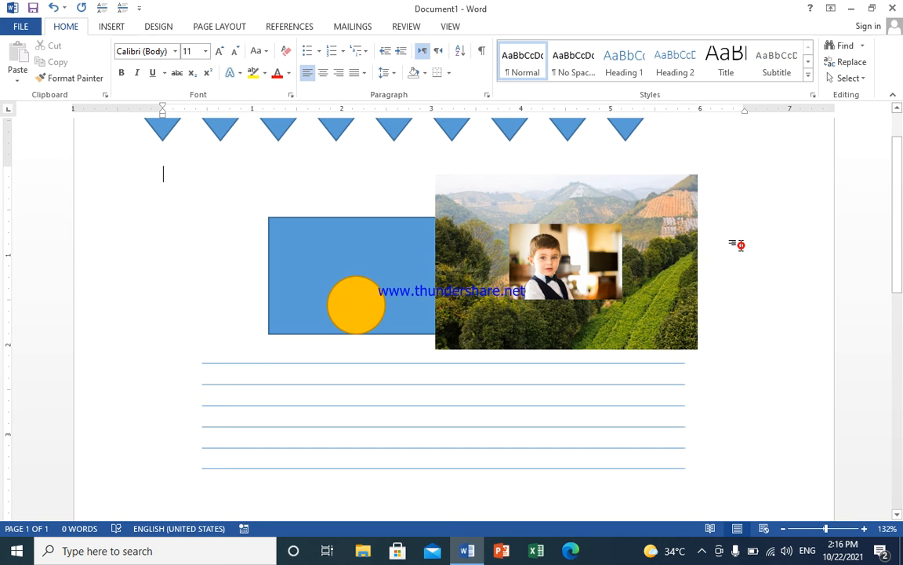
Step: Insert a table with 3 columns and 5 rows below the six lines and shrink it to columns about 0.88" wide
scroll(574, 357, "down", 3)
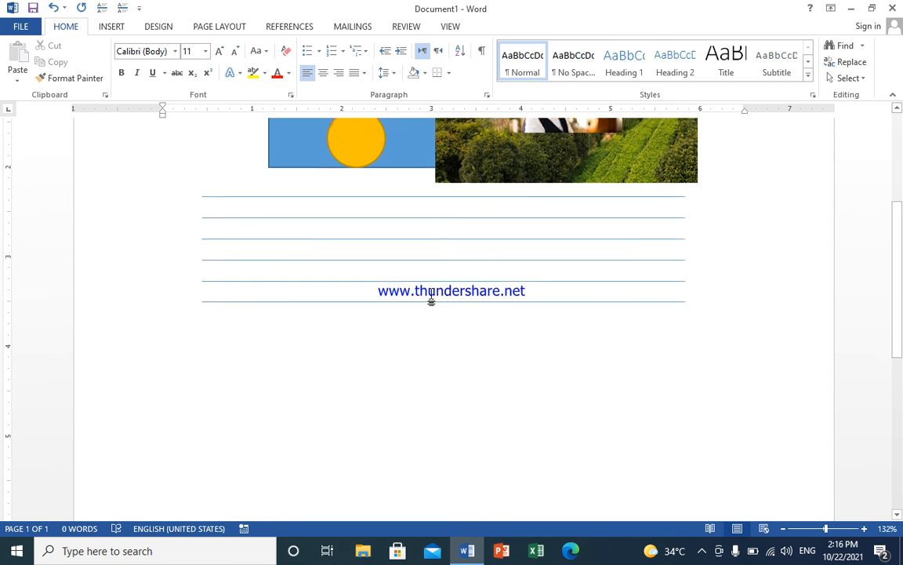
scroll(240, 353, "up", 3)
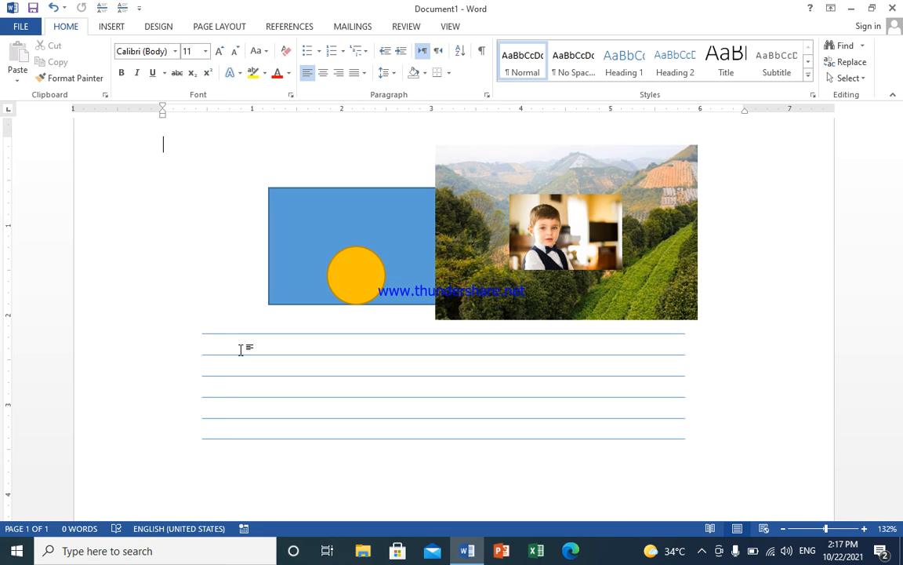
scroll(240, 349, "down", 3)
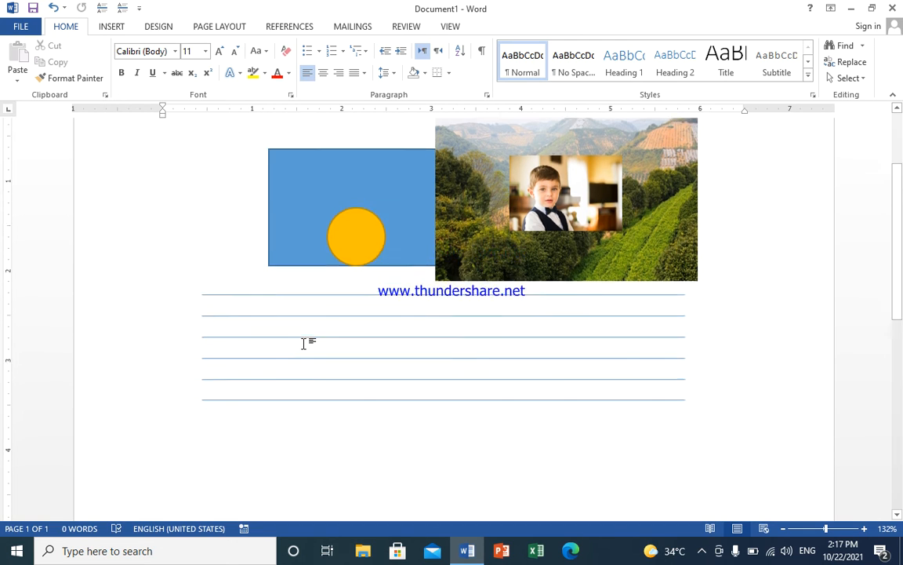
double_click(219, 308)
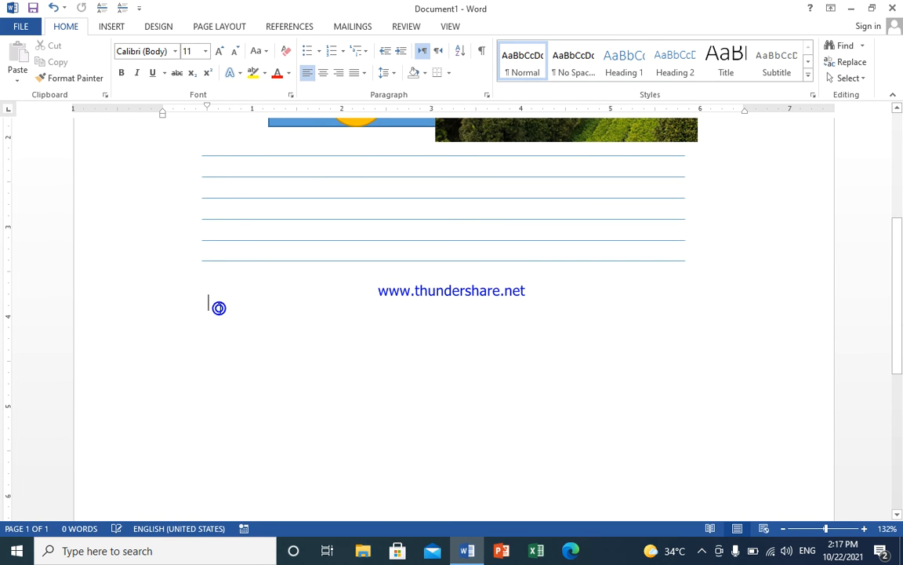
left_click(219, 308)
left_click(111, 27)
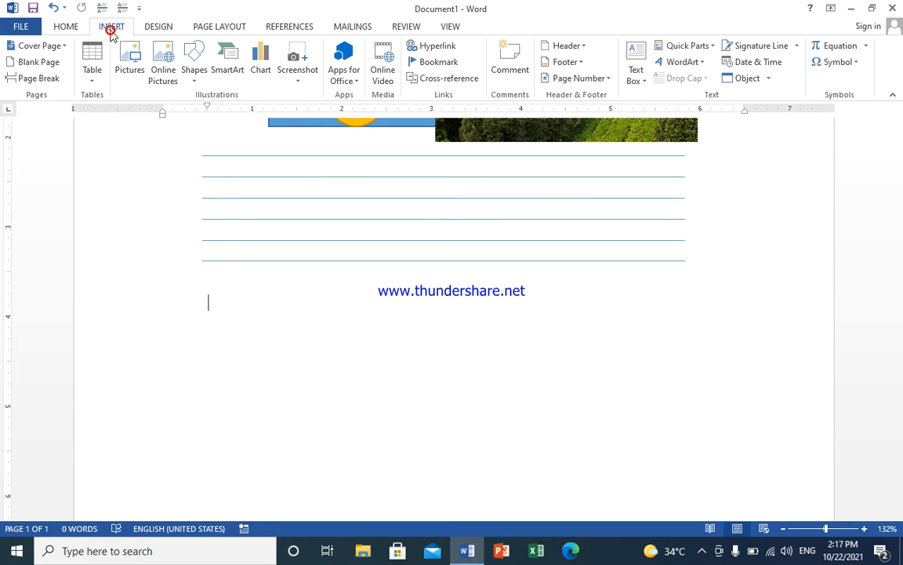
left_click(92, 69)
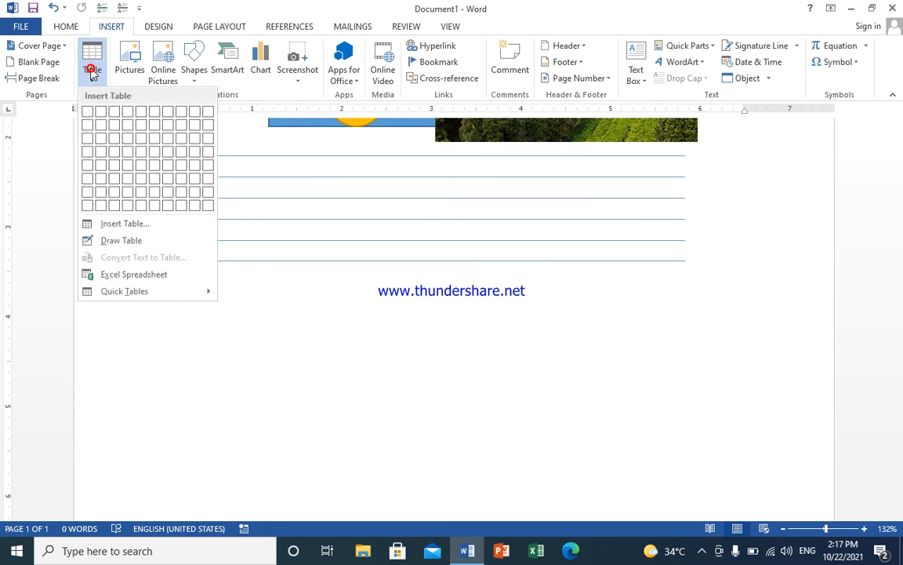
left_click(112, 166)
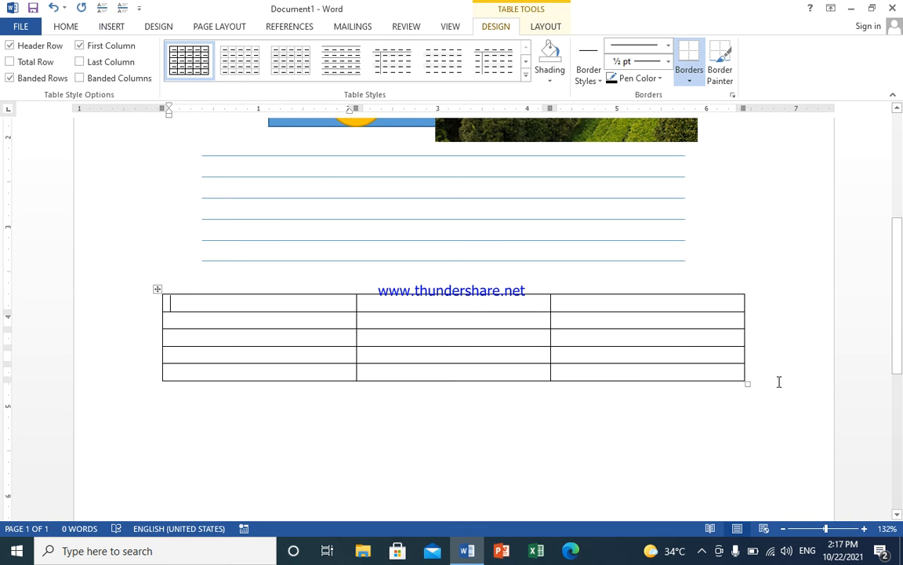
left_click_drag(748, 384, 402, 373)
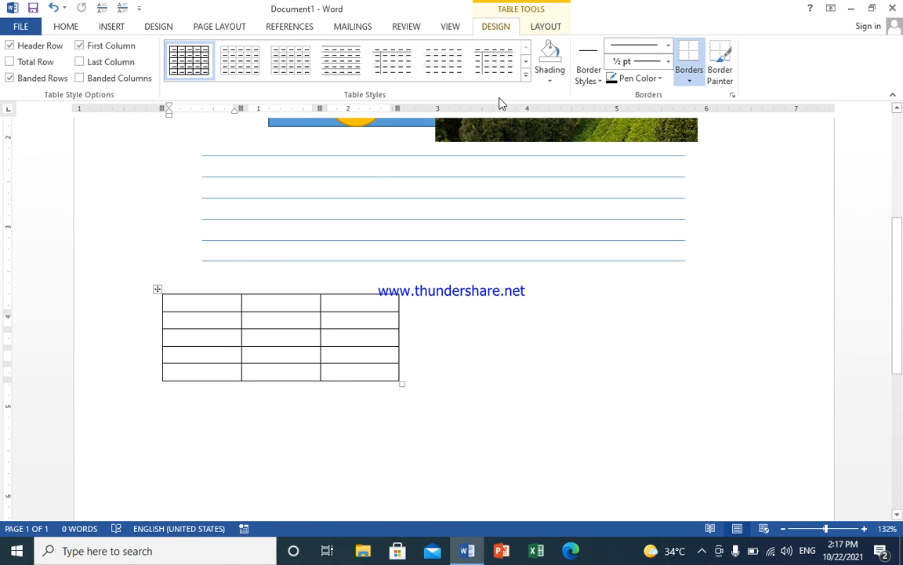
Step: Set the table's alignment to Center in Table Properties, trying Right before settling on Center
left_click(547, 27)
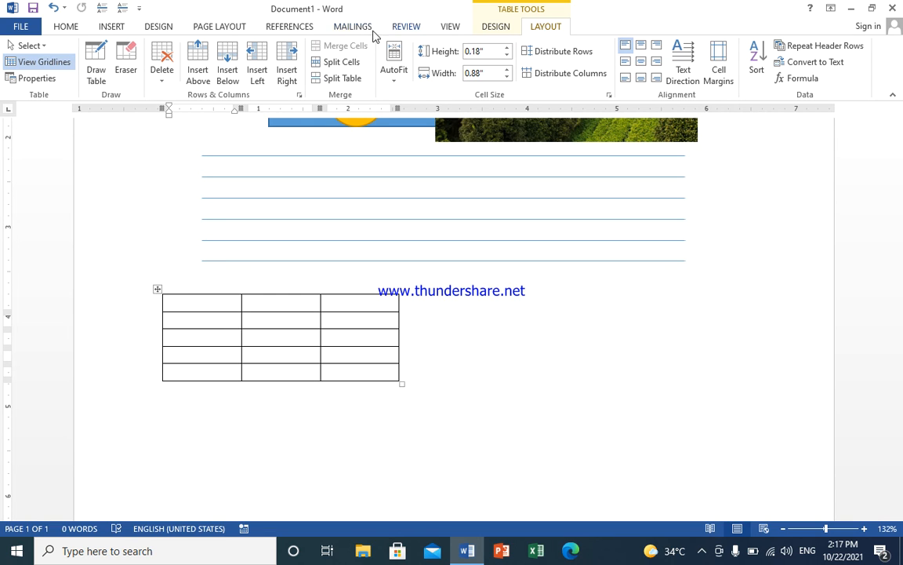
left_click(38, 82)
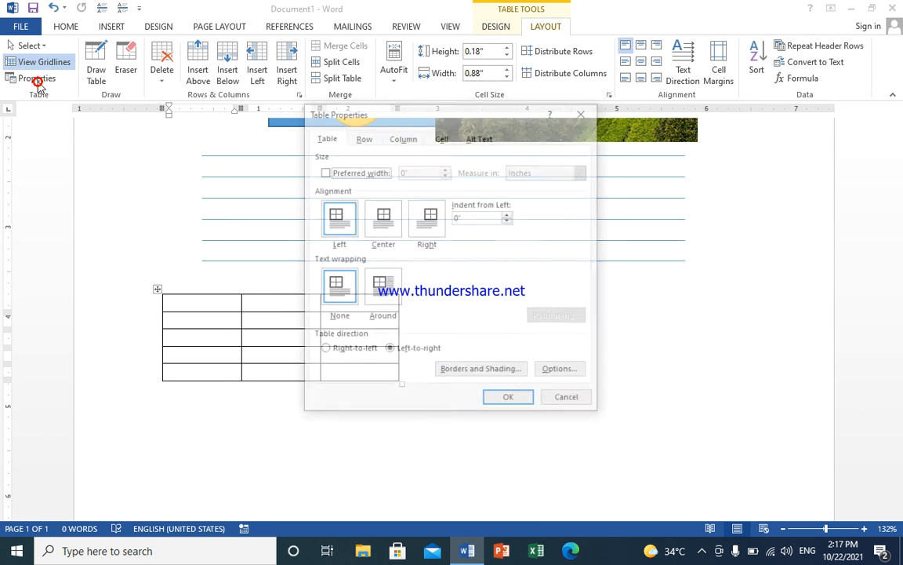
left_click_drag(444, 112, 683, 79)
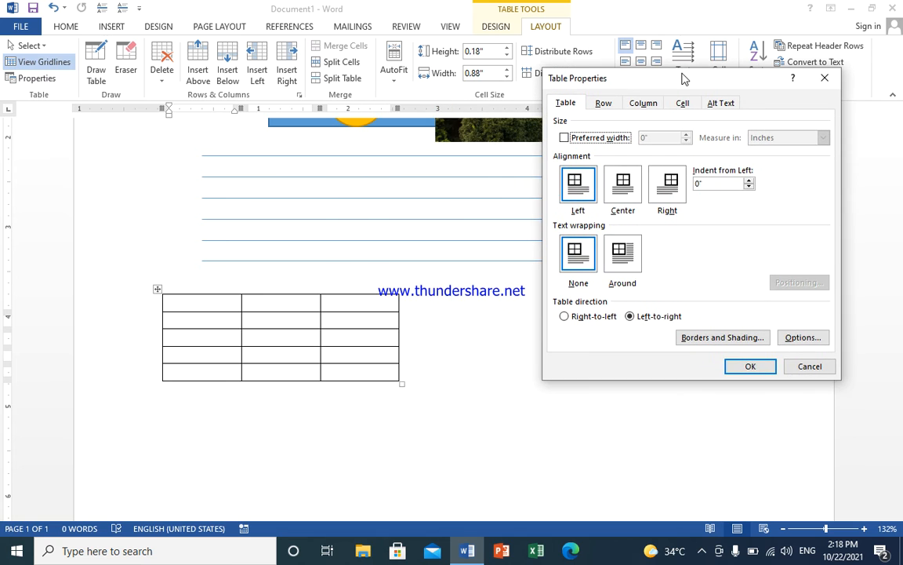
left_click(630, 192)
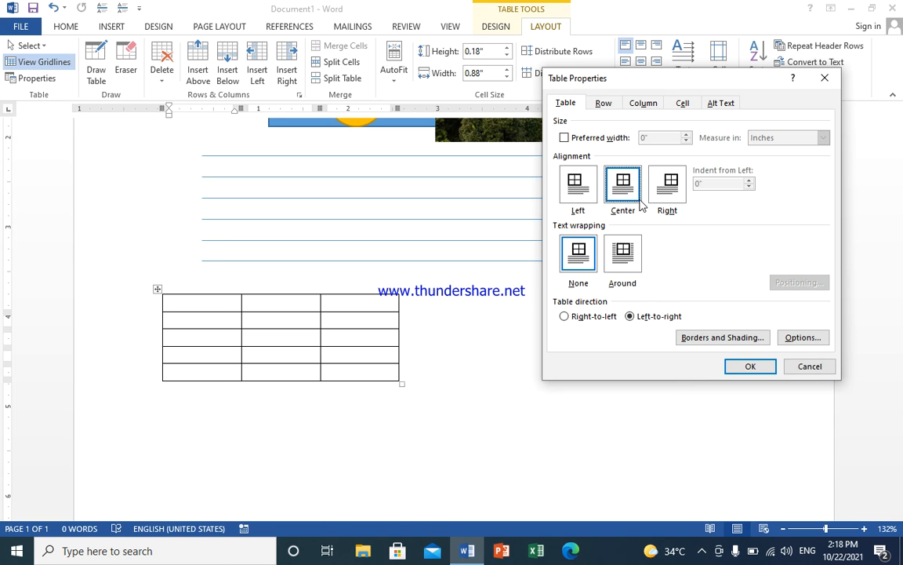
left_click(669, 198)
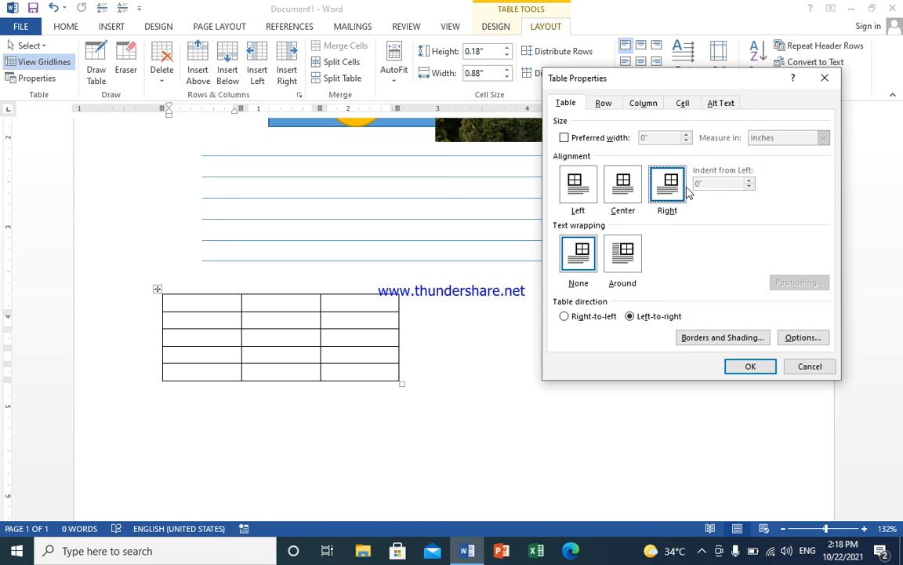
left_click(624, 201)
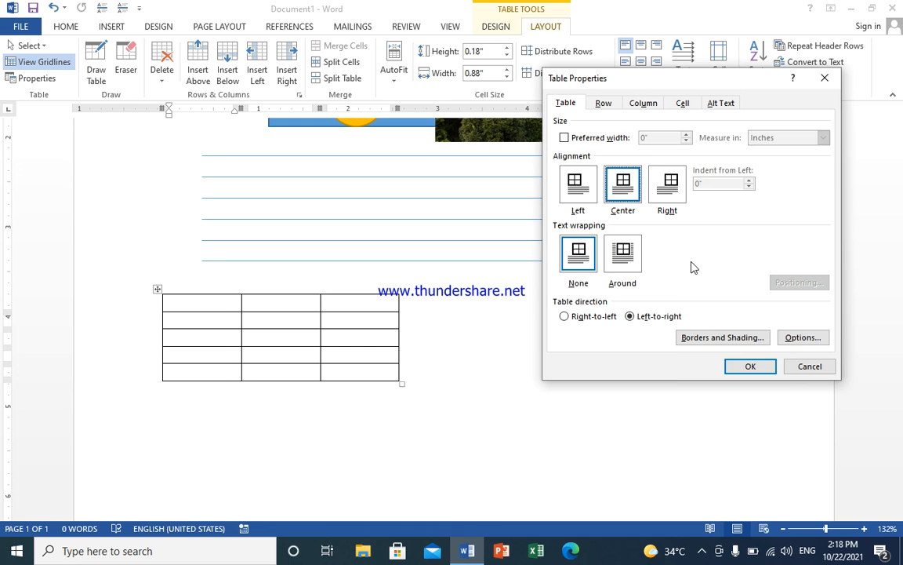
left_click(758, 375)
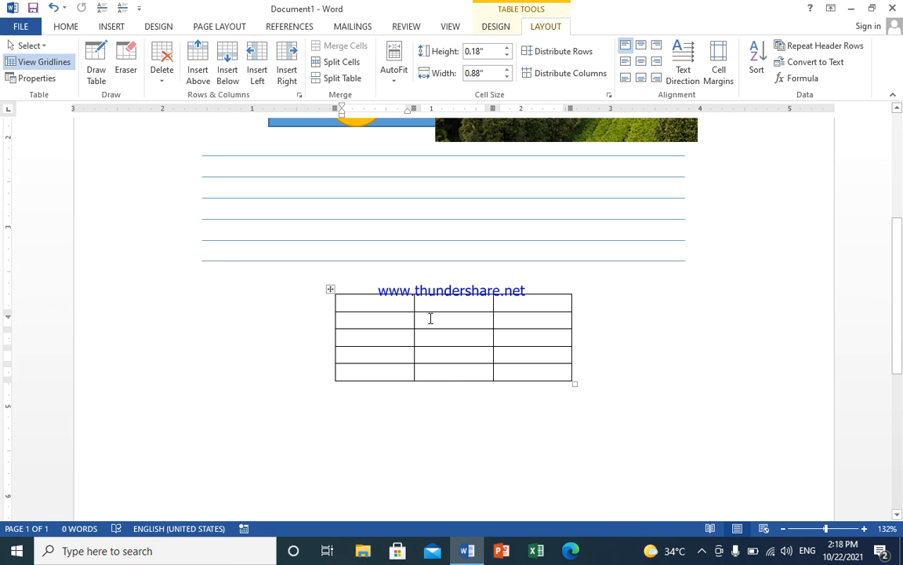
Step: Enter "Mirwais computer academy" in the table's first cell
type("Mirwais ")
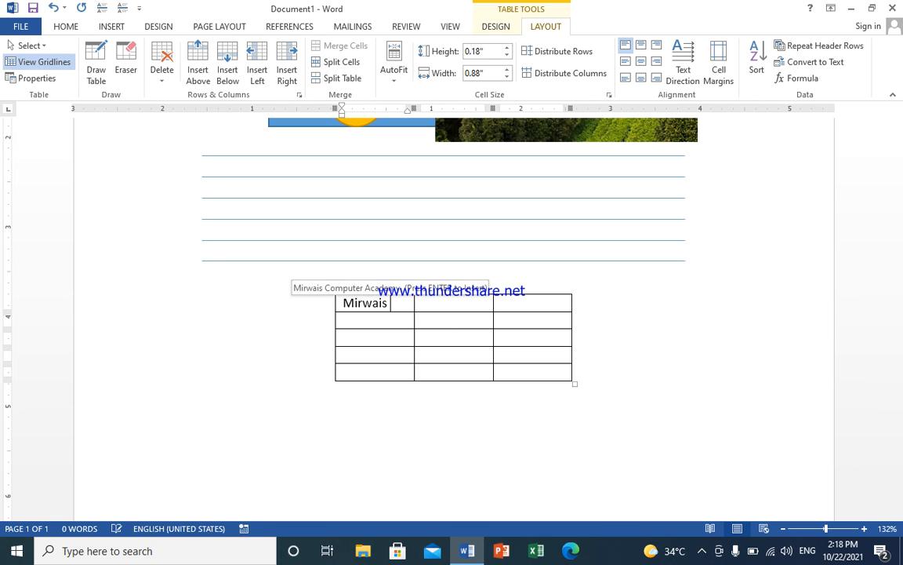
type("comp")
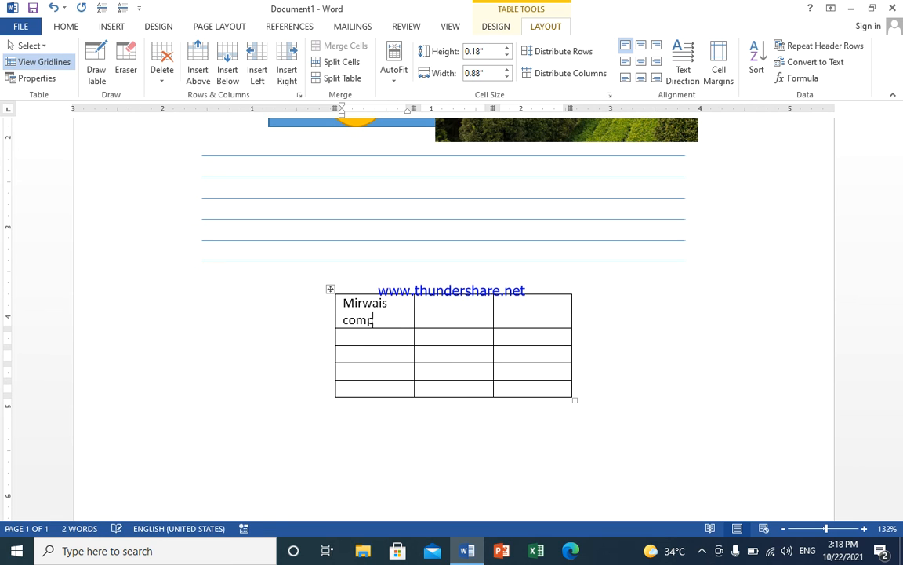
type("uter academyd")
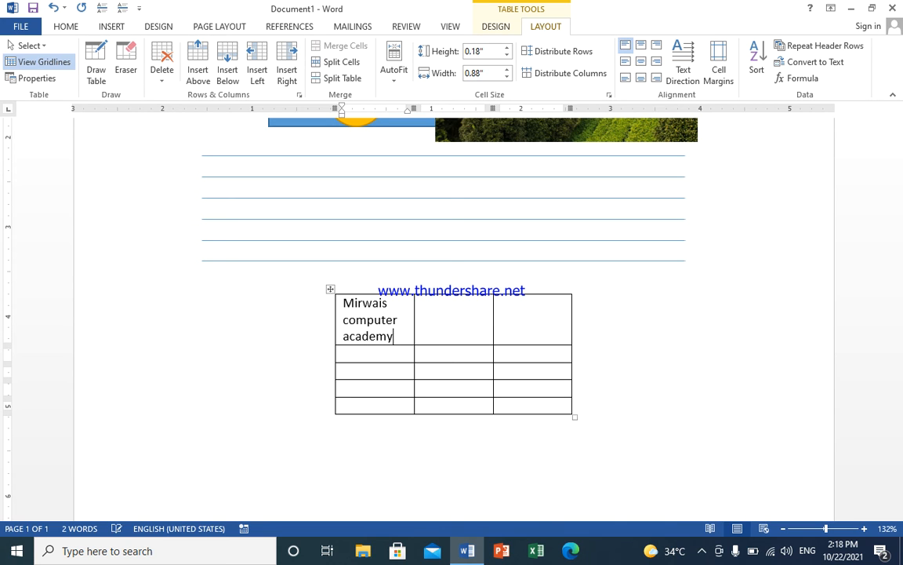
key("BackSpace")
key("BackSpace")
key("BackSpace")
key("BackSpace")
type("demy")
Step: Enter "Class" and "Marks" in the second and third cells of the table's first row
left_click(454, 311)
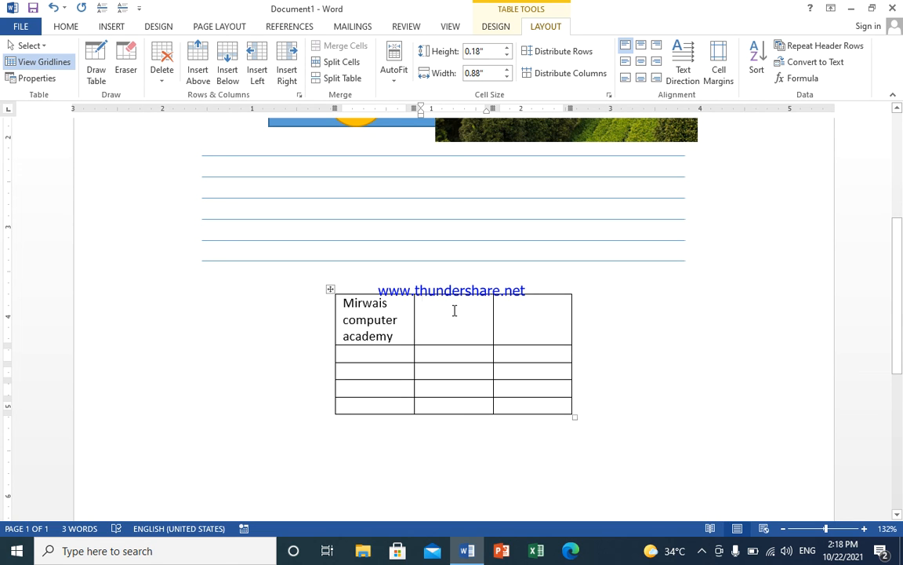
type("Class")
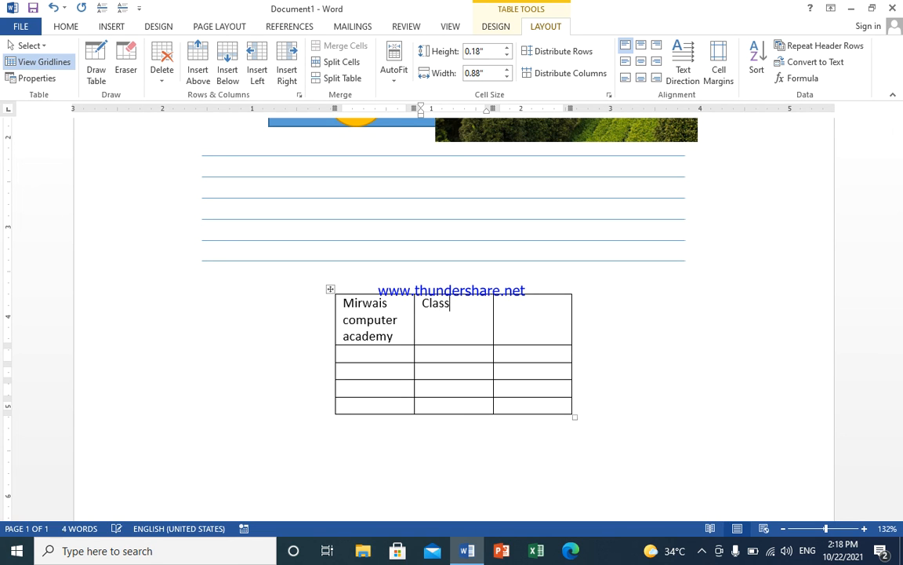
key("Tab")
type("Mark")
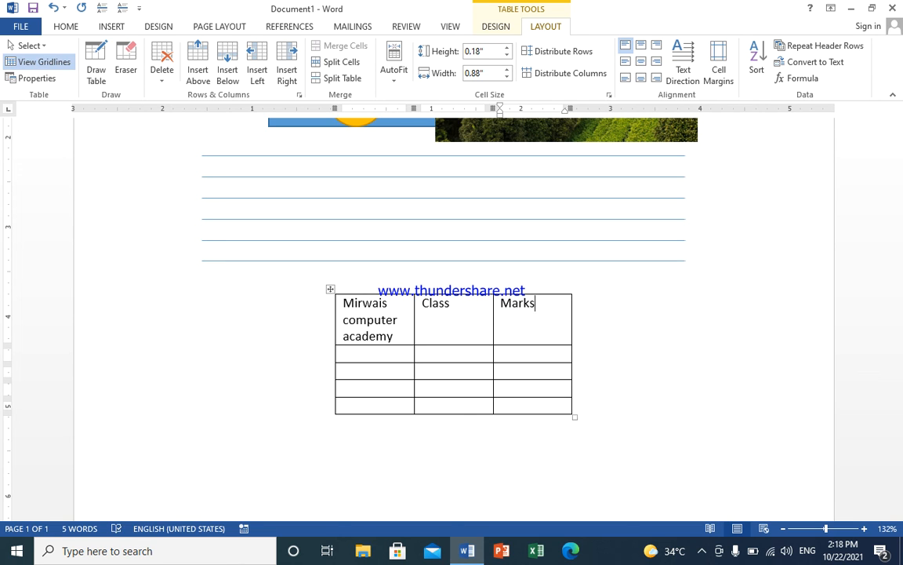
left_click(520, 317)
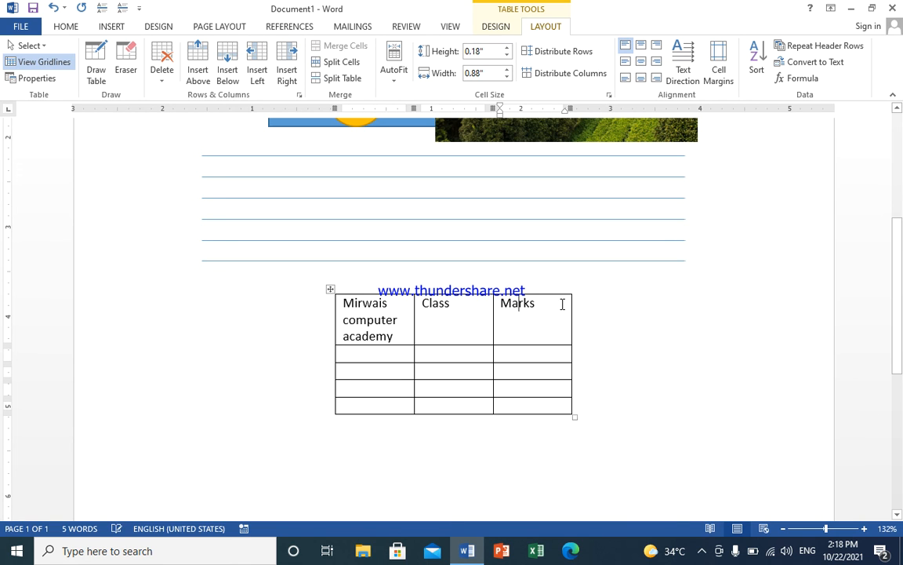
Step: Select the Class and Marks cells and try centered, justified, right and left paragraph alignment in turn
left_click_drag(549, 302, 459, 312)
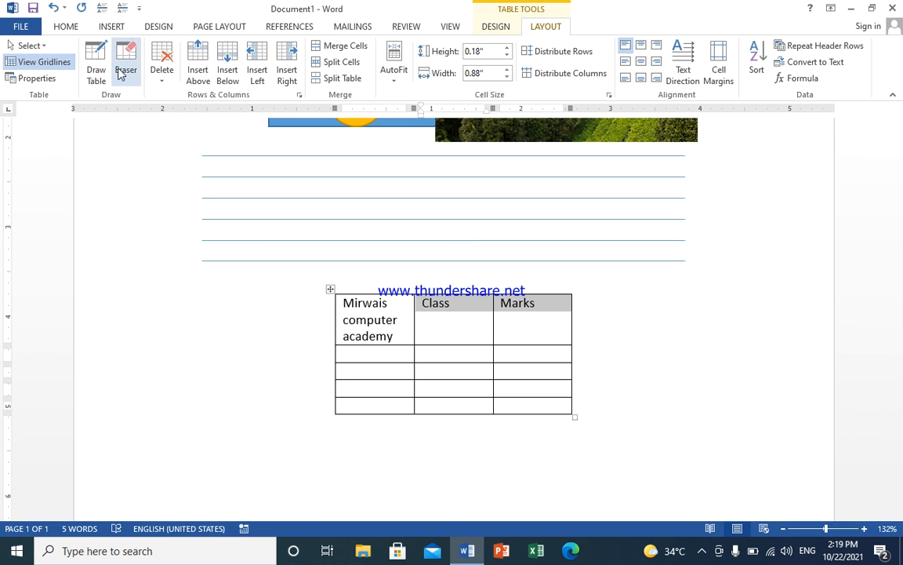
left_click(66, 27)
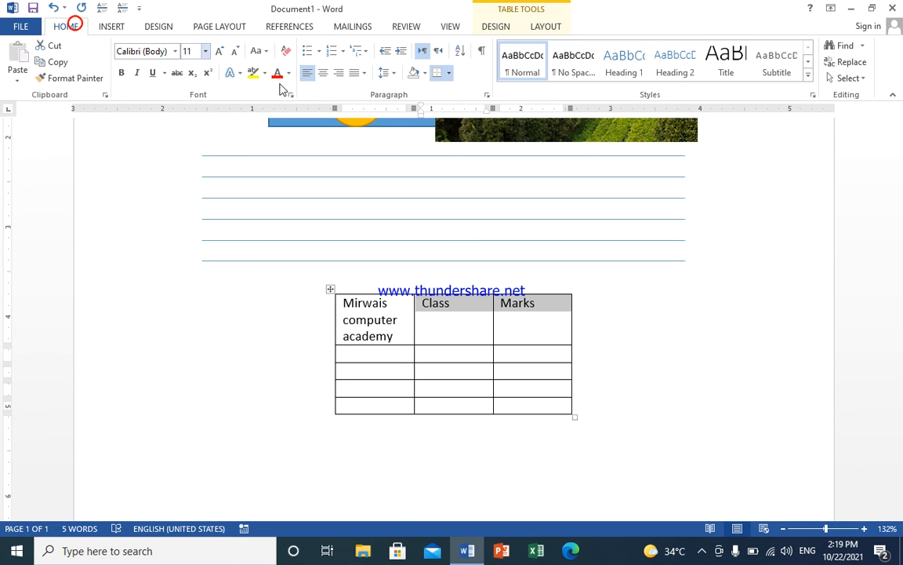
left_click(322, 73)
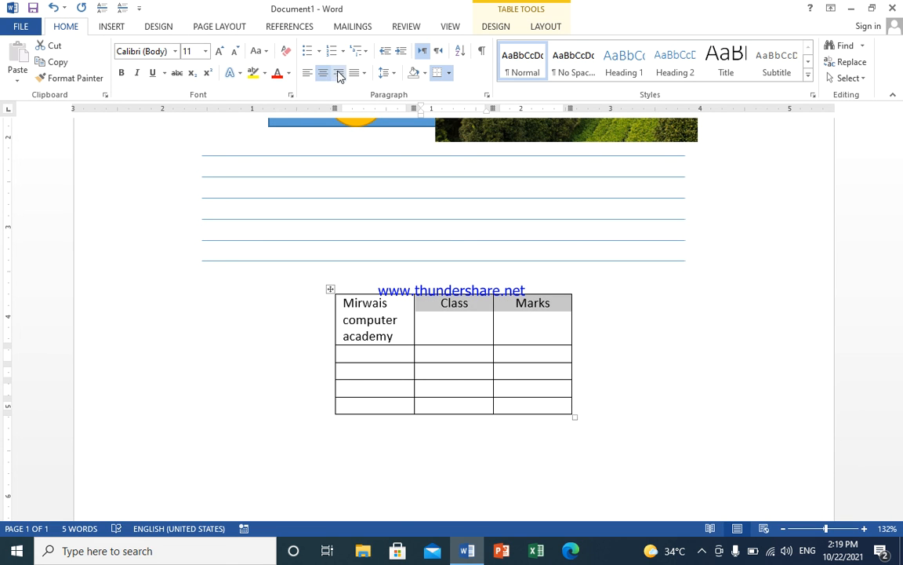
left_click(356, 72)
left_click(338, 72)
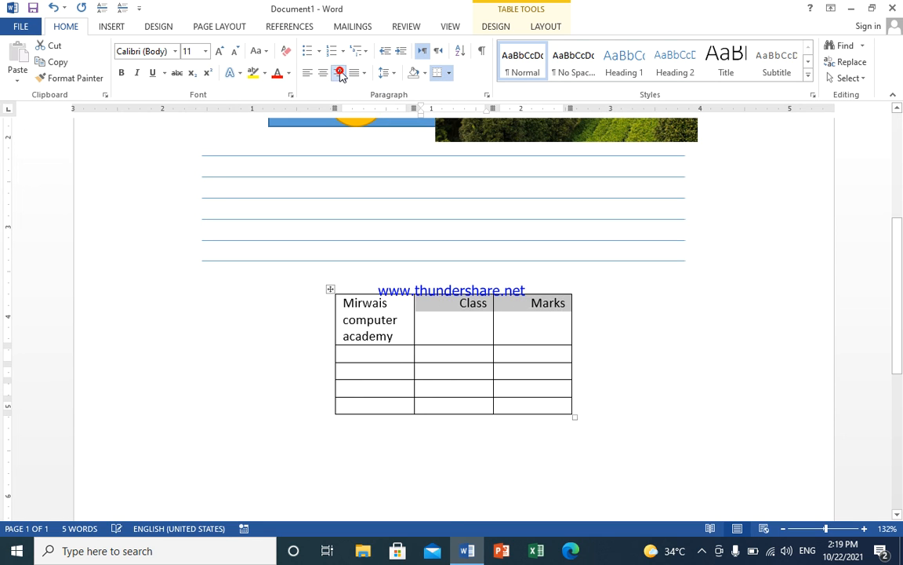
left_click(308, 74)
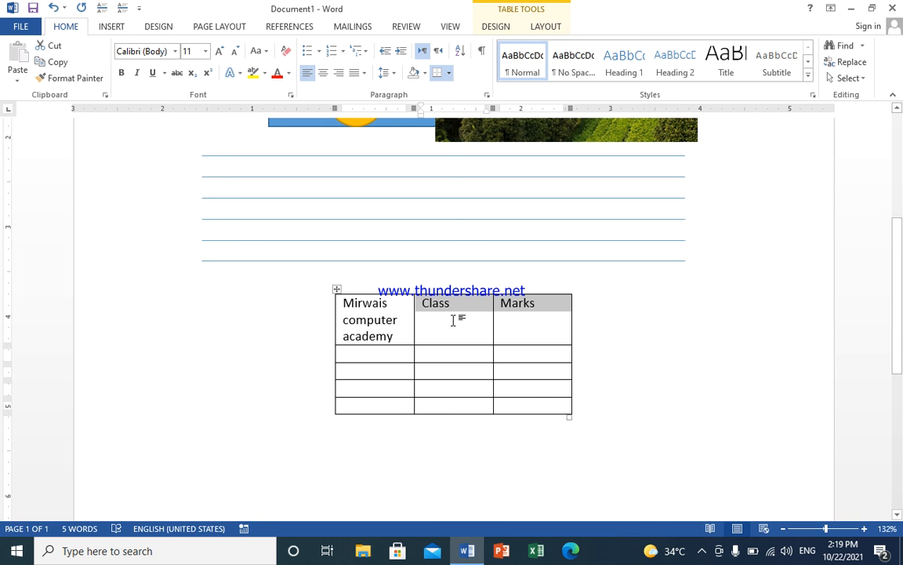
Step: Try the middle-row and top-row cell alignments on the selected Class and Marks cells, ending with Align Bottom Center
left_click(546, 26)
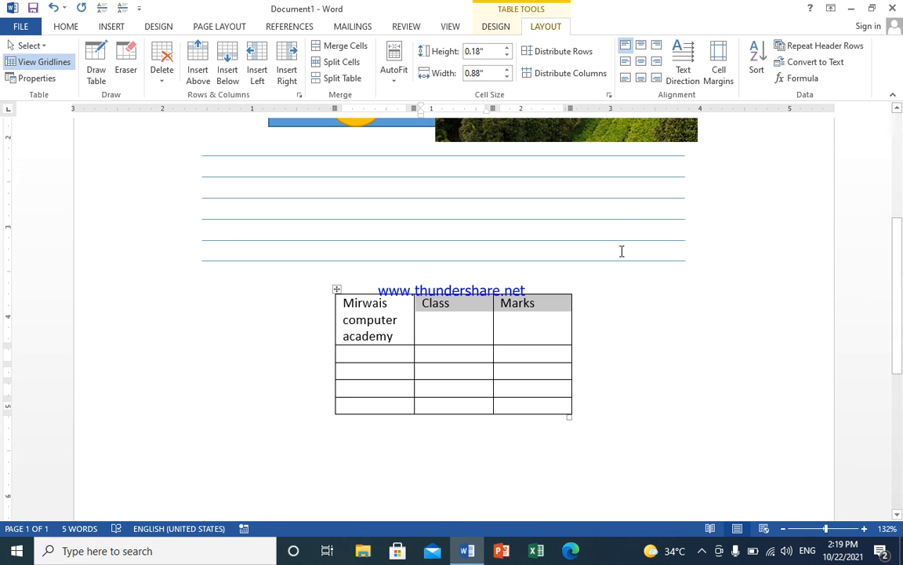
left_click(641, 62)
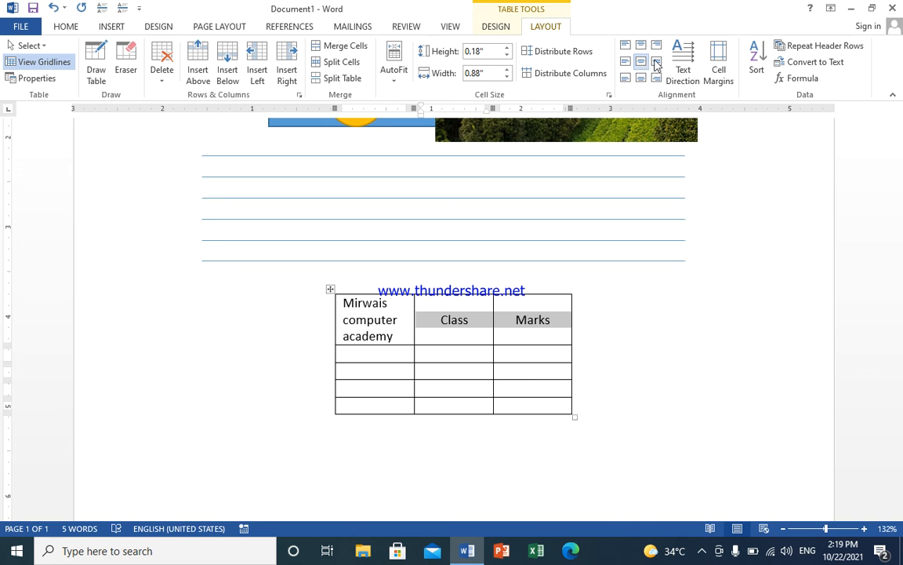
left_click(657, 62)
left_click(625, 61)
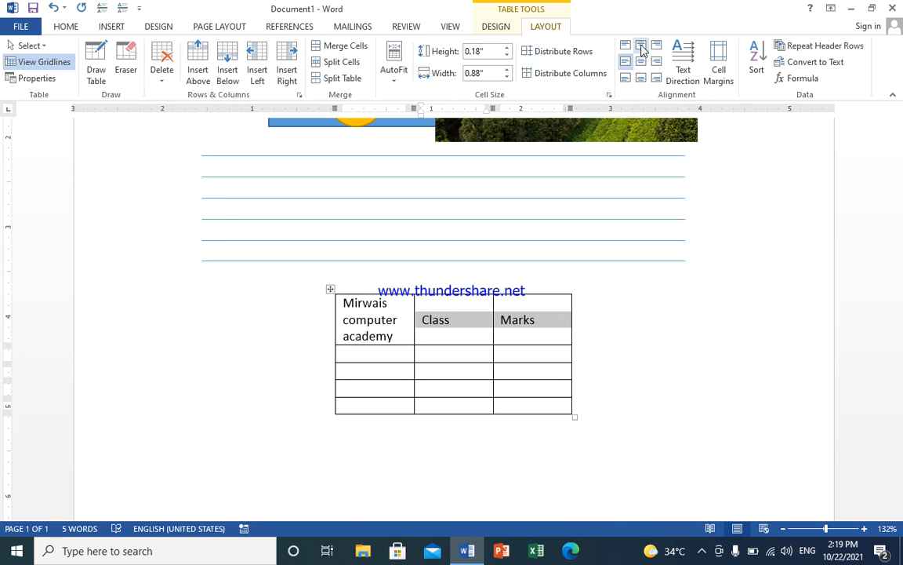
left_click(641, 44)
left_click(656, 45)
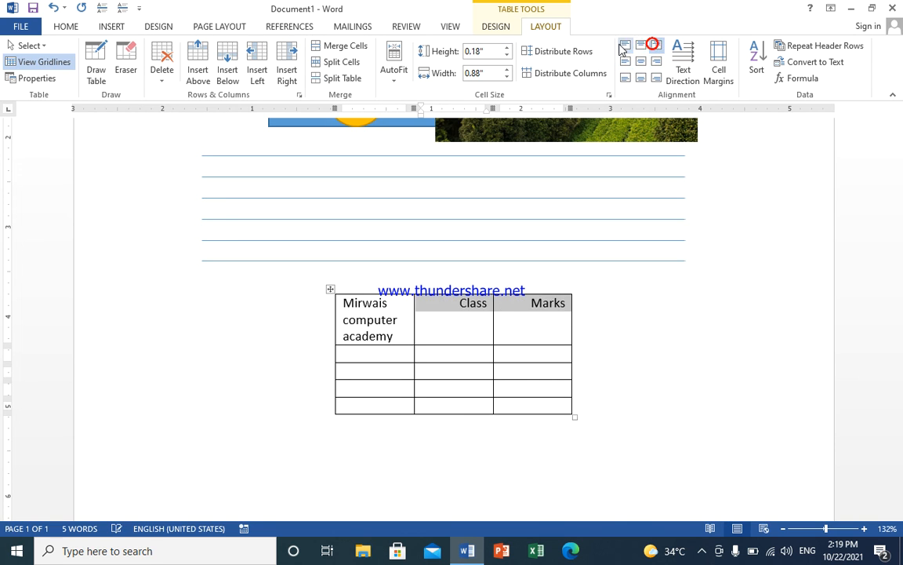
left_click(625, 44)
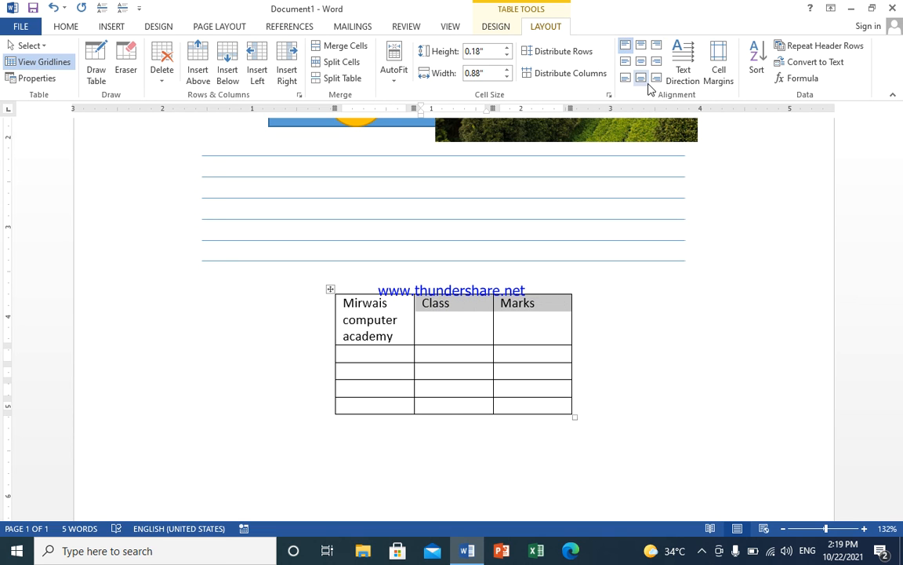
left_click(641, 79)
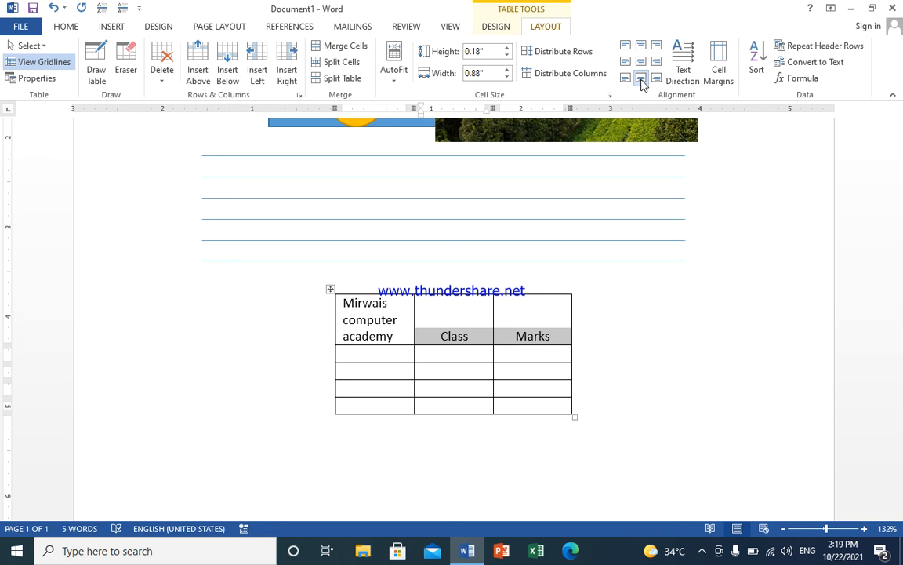
Step: Try bottom-left and bottom-right cell alignment on the Class and Marks cells, ending with Align Center
left_click(627, 77)
left_click(656, 78)
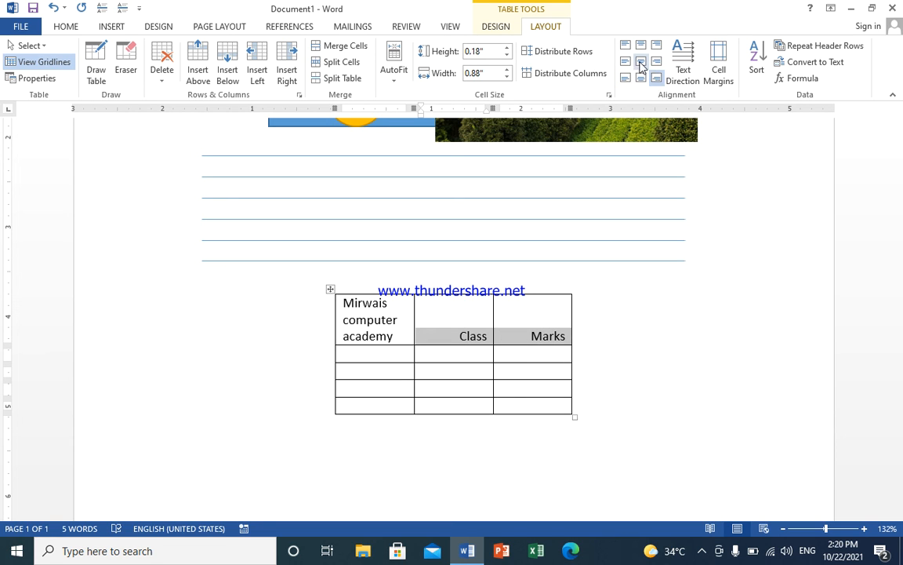
left_click(641, 62)
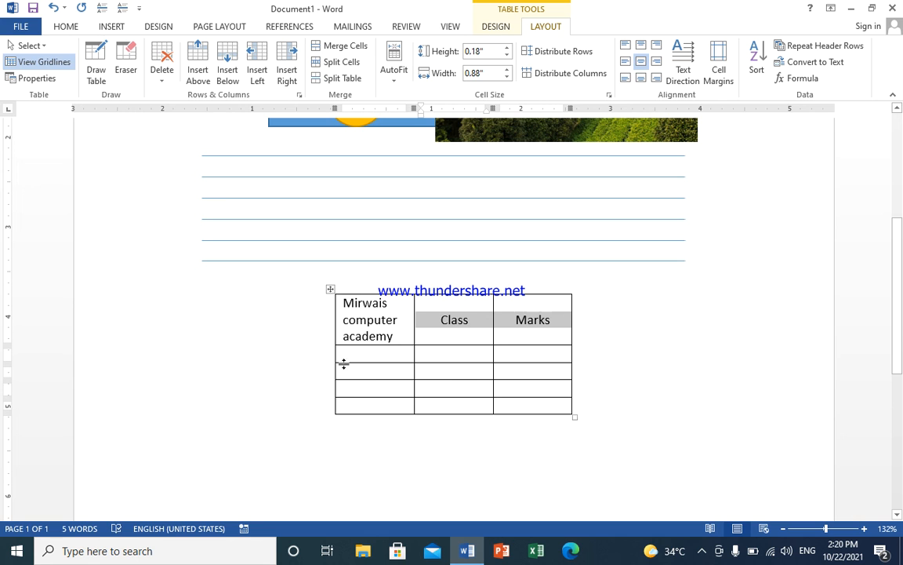
Step: Enter the heading "Mirwais Computer Academy" below the table and start a new paragraph under it
right_click(267, 389)
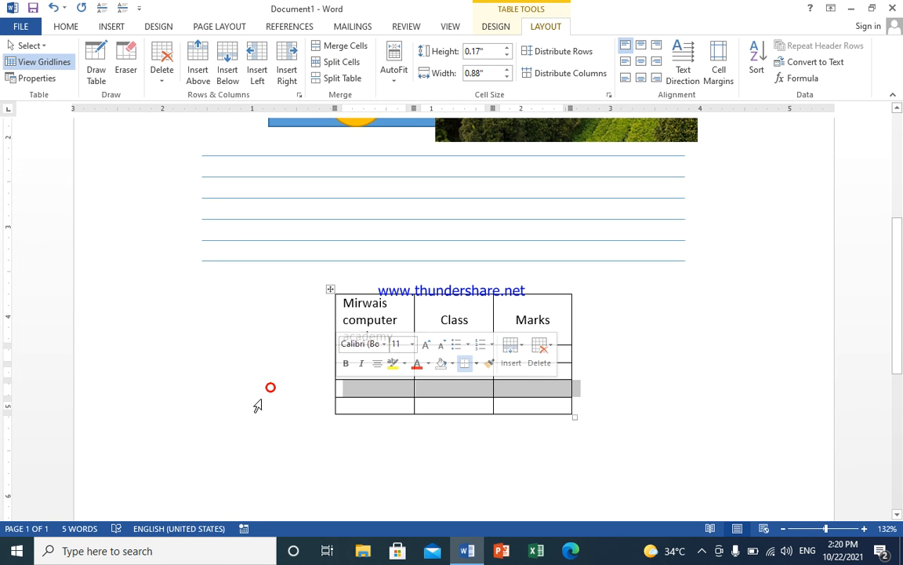
left_click(253, 426)
scroll(263, 421, "down", 3)
left_click(219, 317)
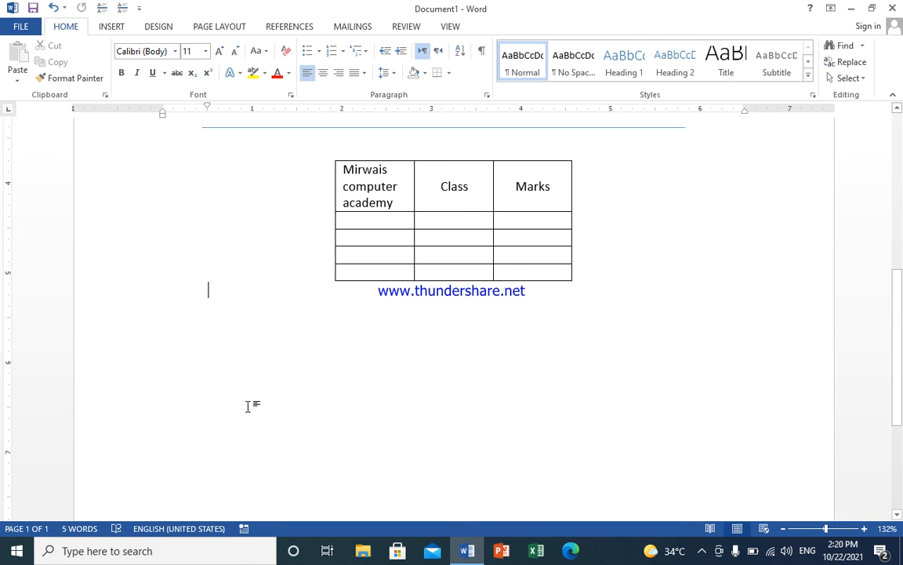
type("Mirwai")
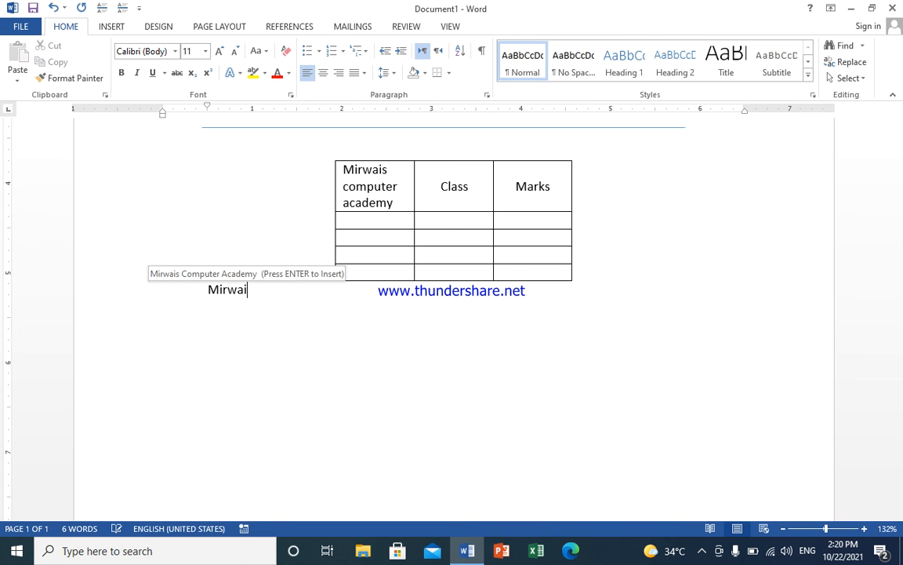
type("s")
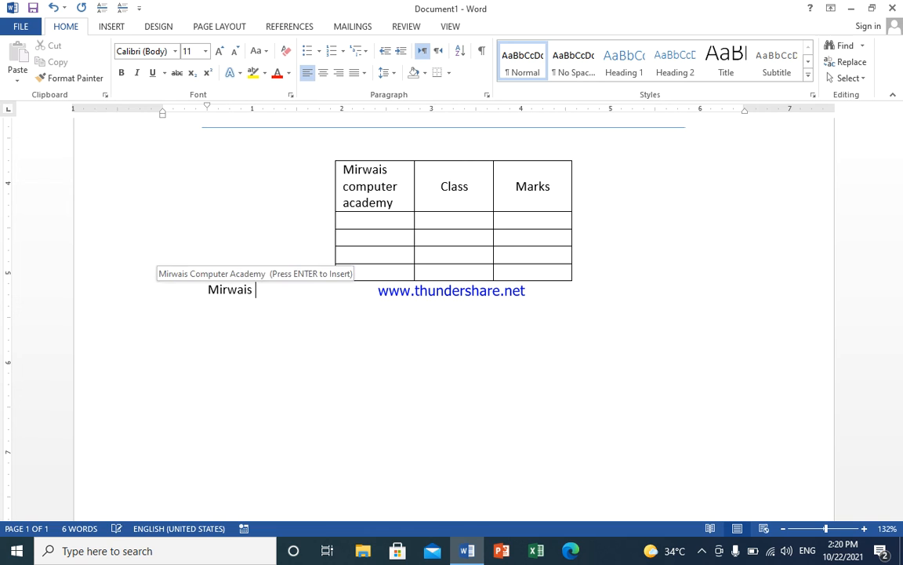
key("Return")
key("Return")
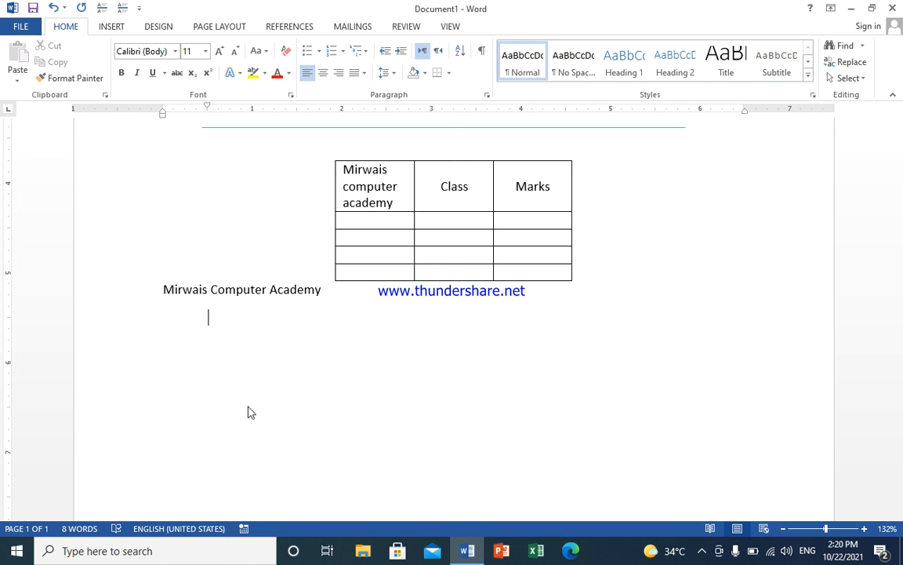
Step: Generate Lorem ipsum placeholder paragraphs under the heading with =Lorem()
type("Lorem")
key("BackSpace")
key("BackSpace")
key("BackSpace")
key("BackSpace")
key("BackSpace")
type("=Lorem()")
key("Return")
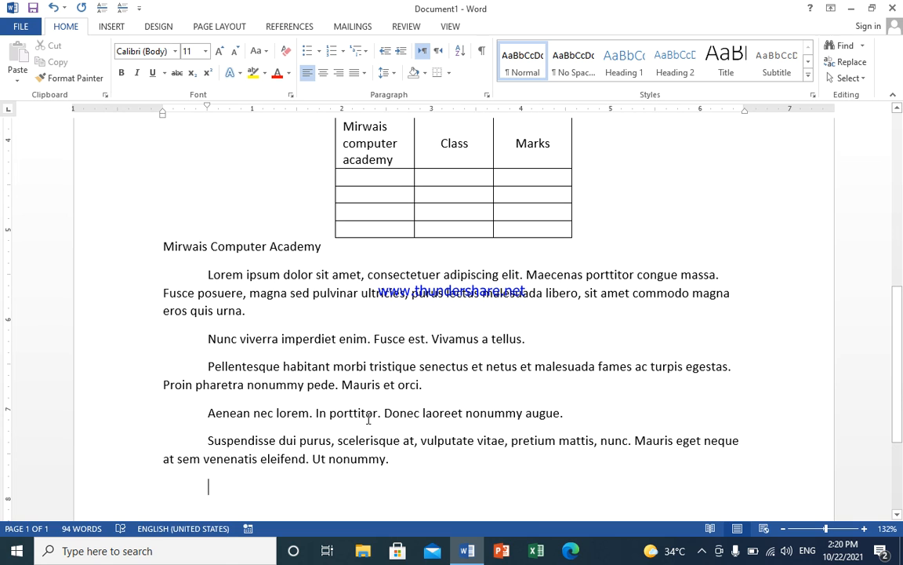
Step: Try centered, right and left alignment on the "Mirwais Computer Academy" heading below the table, ending with it centered
left_click_drag(330, 247, 167, 249)
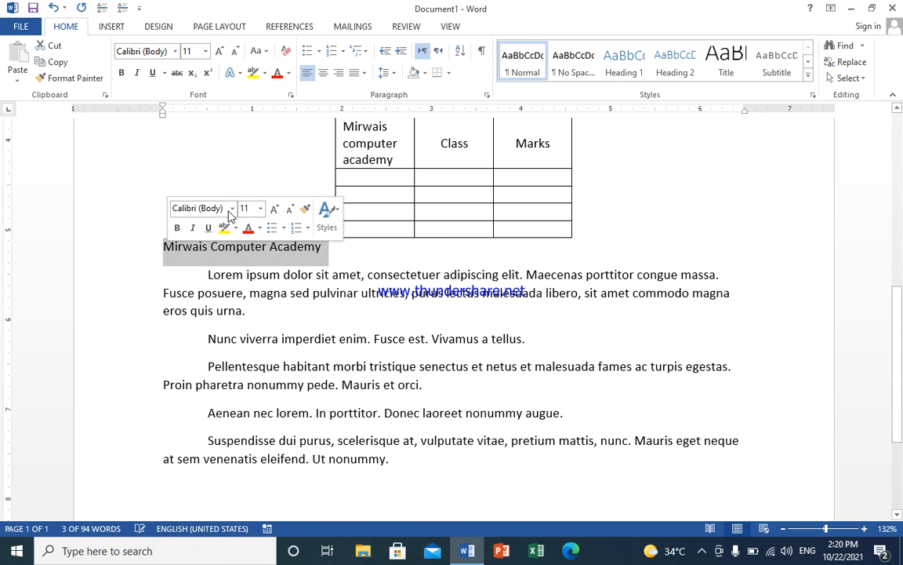
left_click(324, 72)
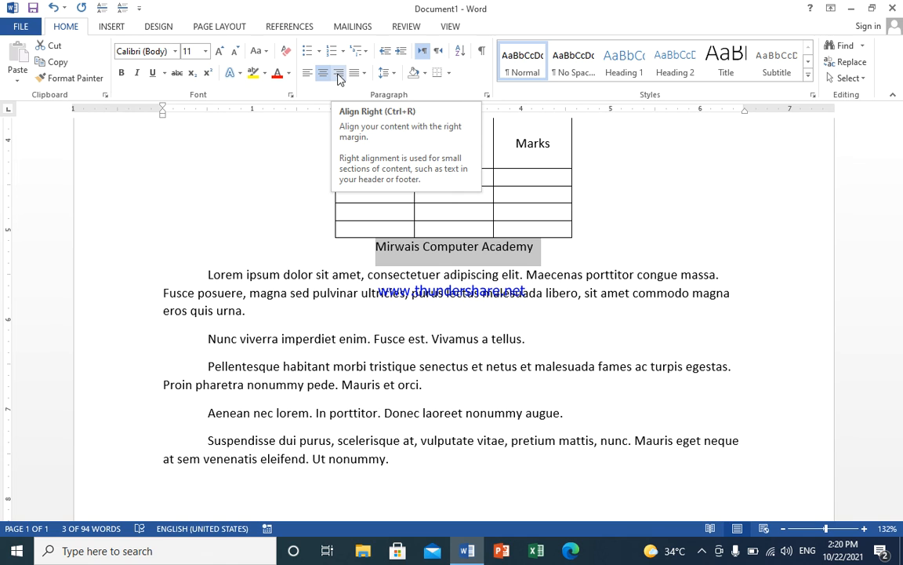
left_click(338, 73)
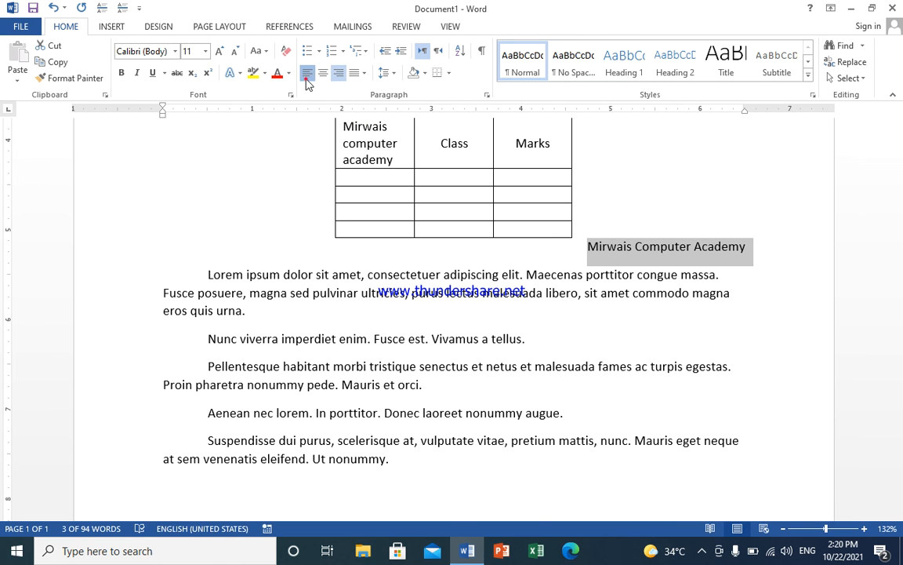
left_click(307, 73)
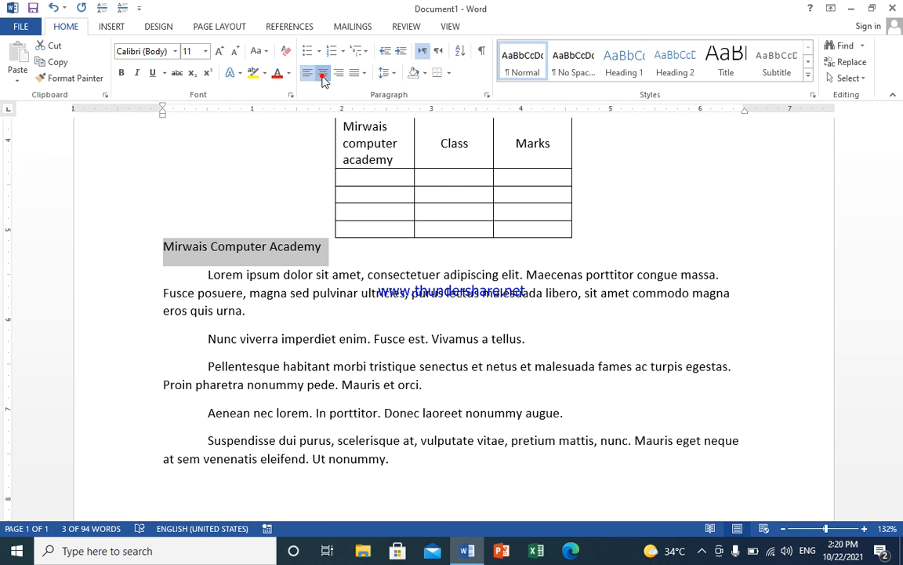
left_click(322, 73)
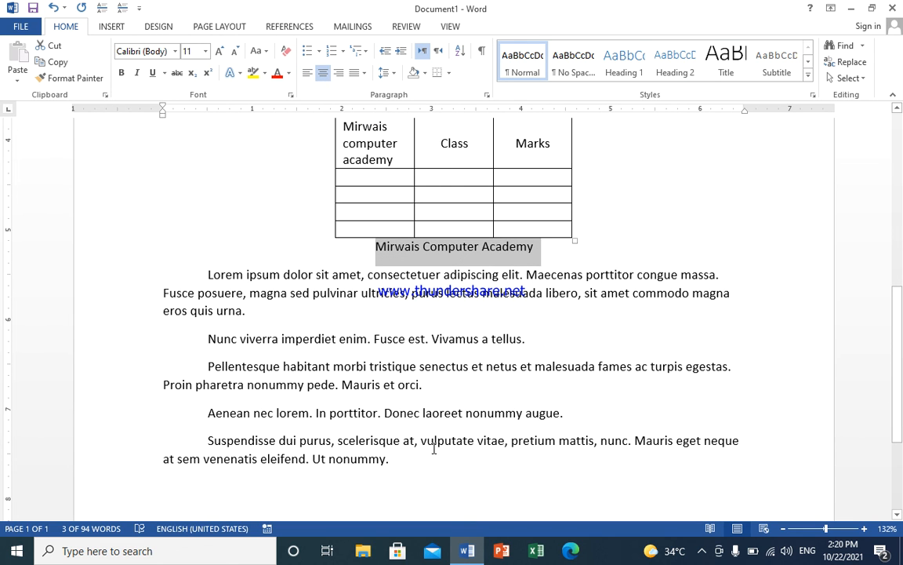
Step: Select all the Lorem ipsum paragraphs below the heading and apply Justify alignment
left_click(278, 308)
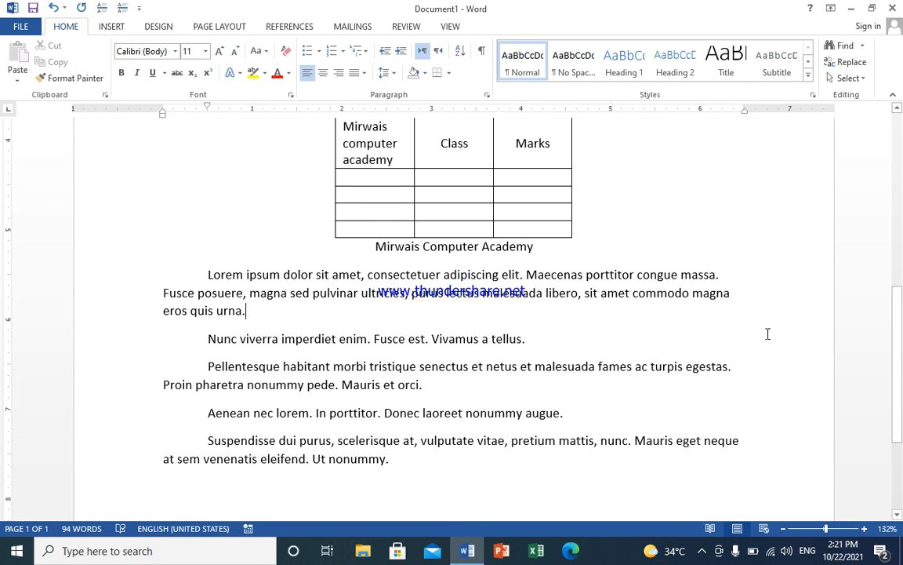
left_click_drag(397, 463, 173, 279)
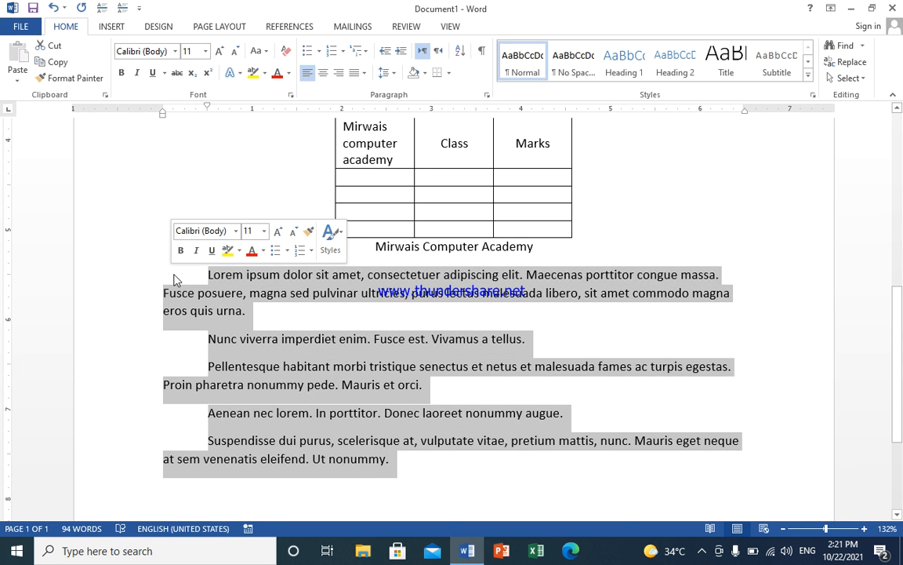
left_click(365, 73)
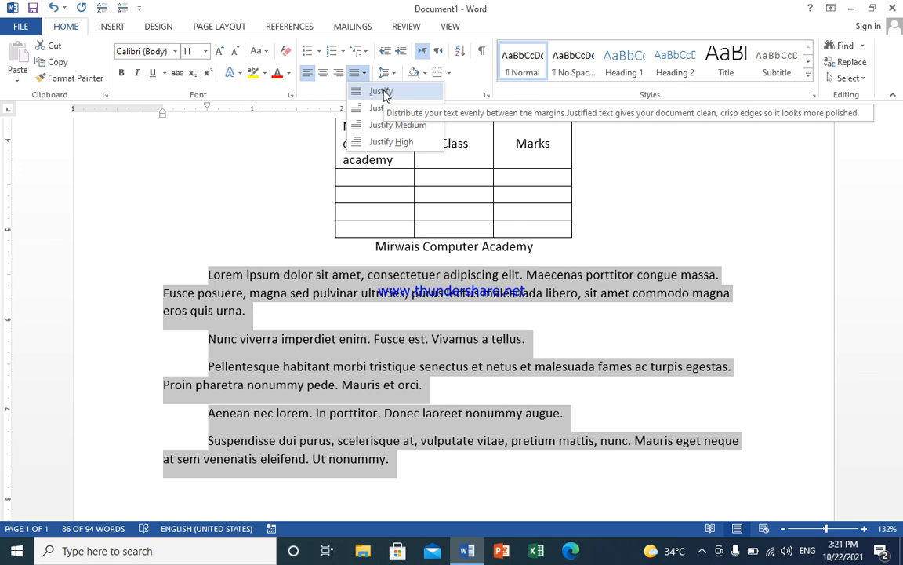
left_click(381, 91)
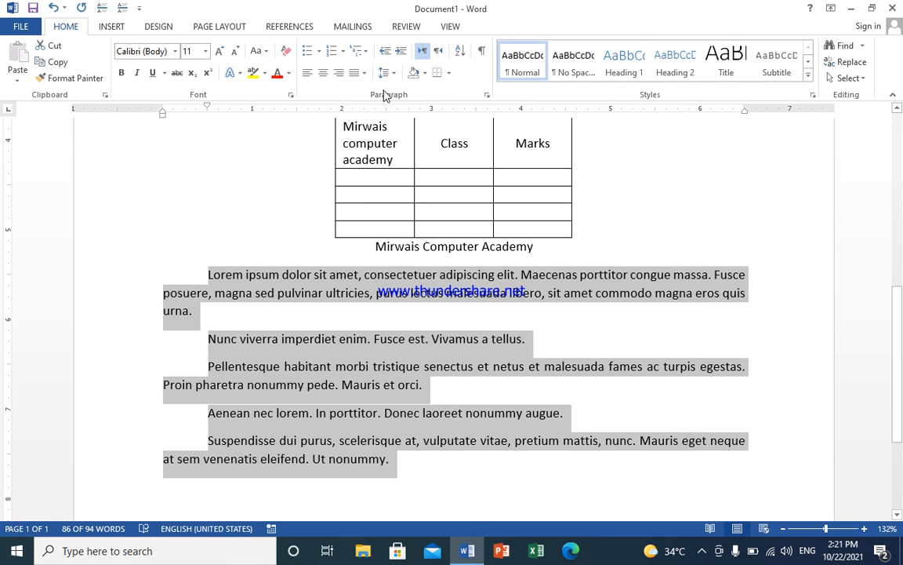
Step: Try Justify Low, Justify Medium and Justify High on the selected Lorem ipsum paragraphs, then return them to Justify
left_click(361, 74)
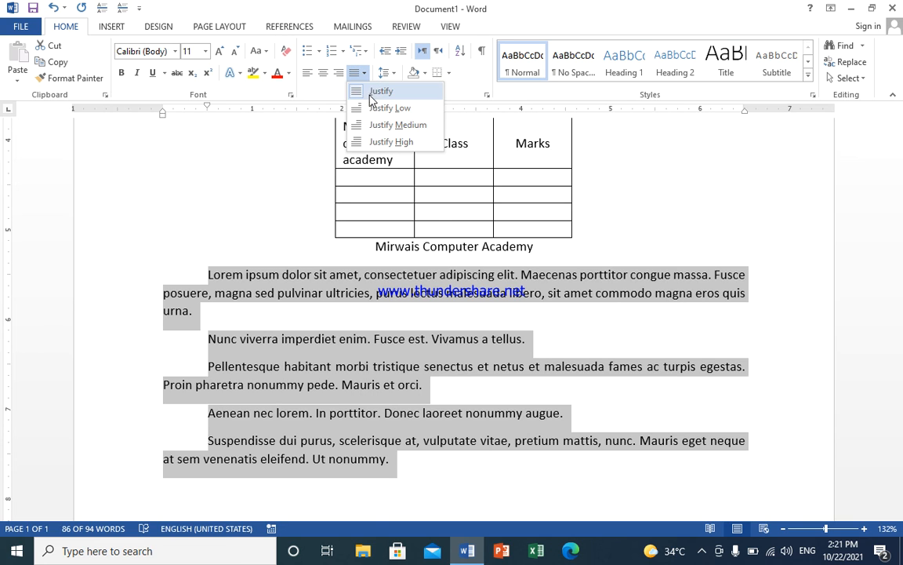
left_click(379, 109)
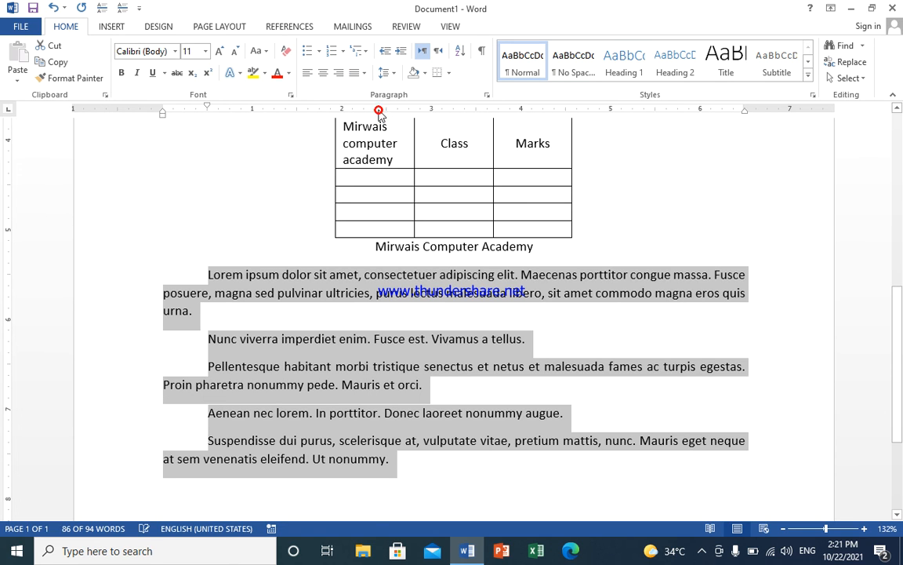
left_click(364, 75)
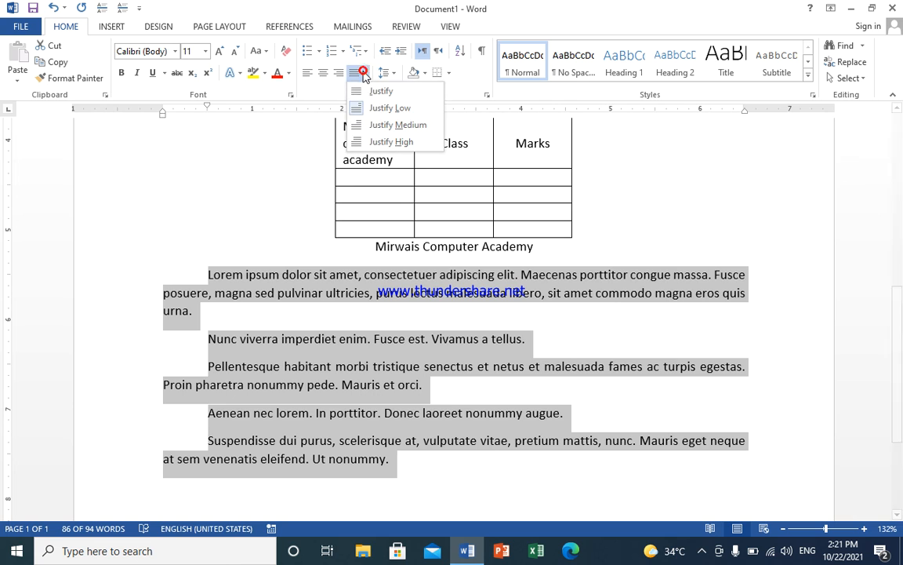
left_click(390, 125)
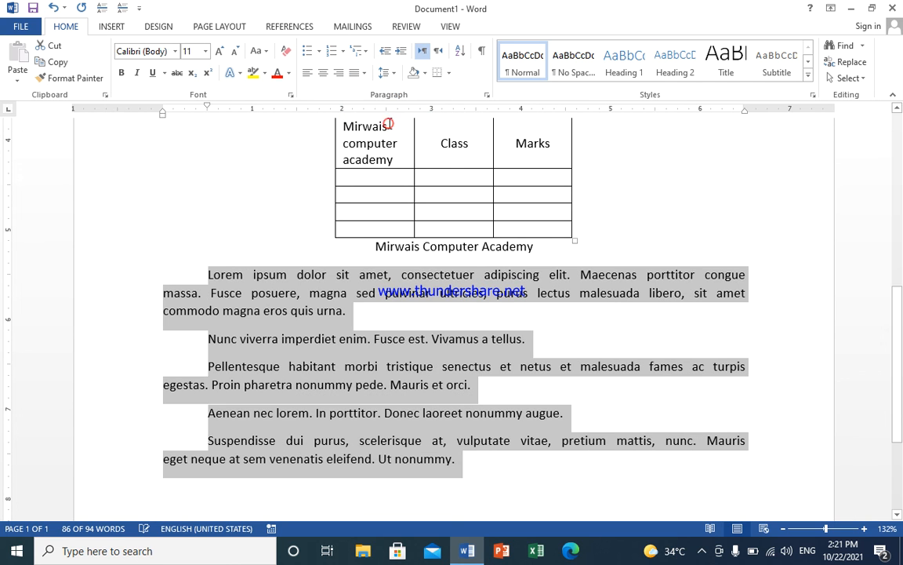
left_click(364, 73)
left_click(391, 142)
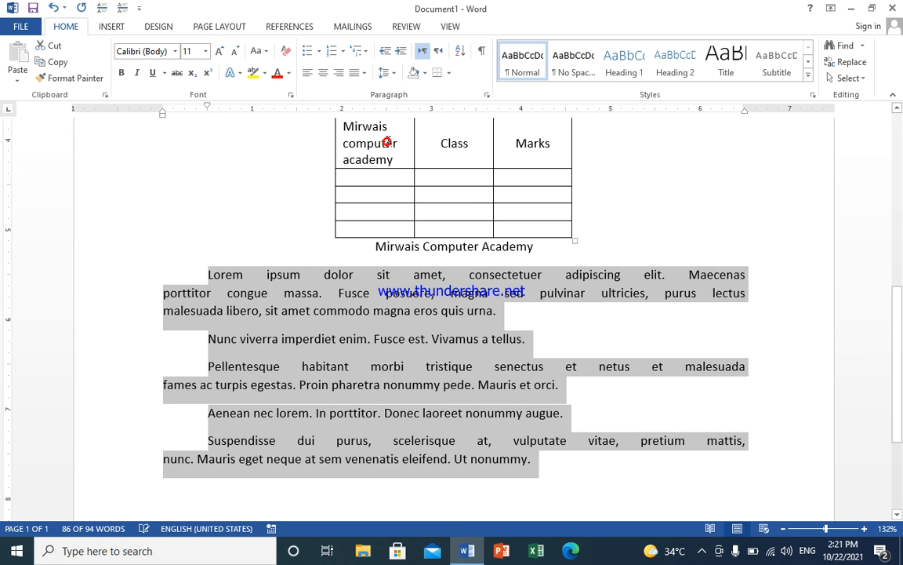
left_click(364, 73)
left_click(382, 92)
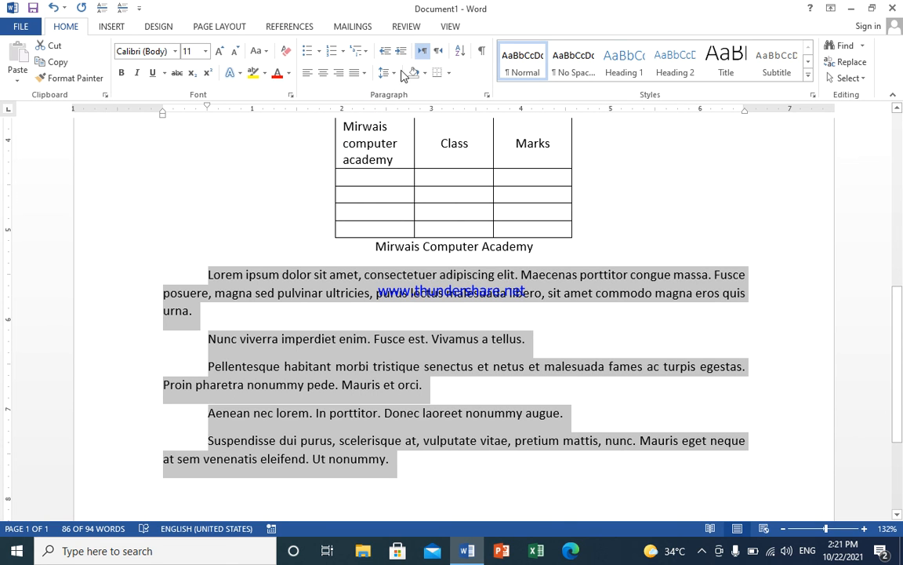
Step: Compare centered, left and right alignment on the Lorem ipsum paragraphs, restore Justify and deselect the text
left_click(322, 72)
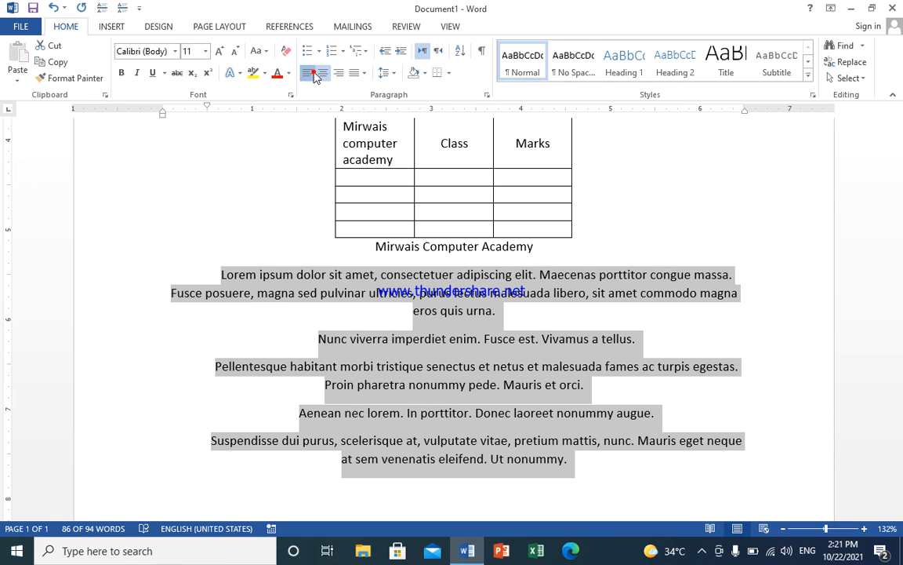
left_click(308, 72)
left_click(337, 74)
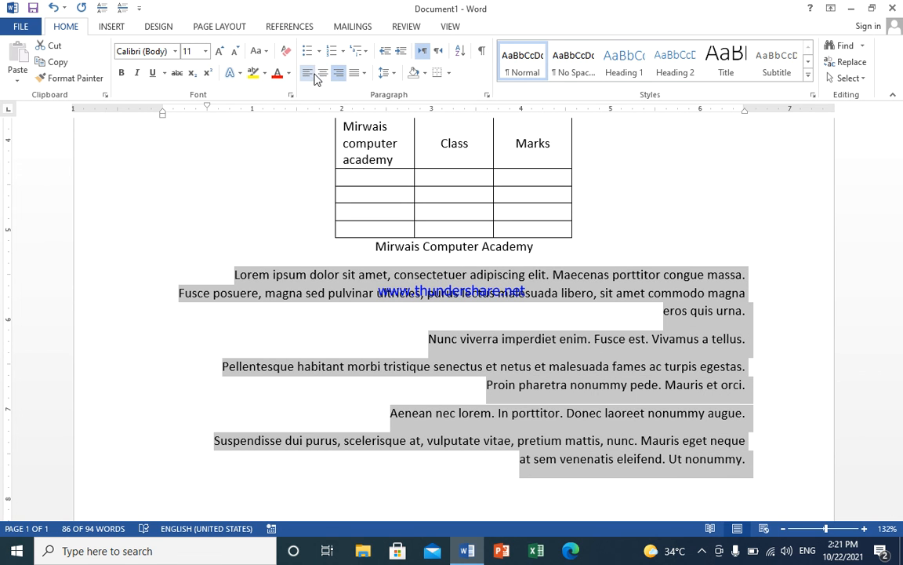
left_click(307, 72)
left_click(324, 73)
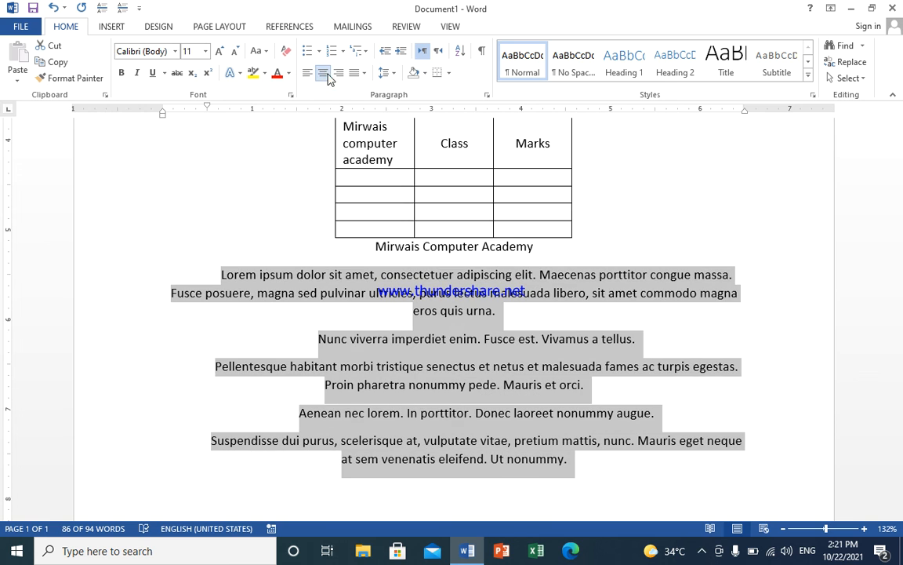
left_click(312, 73)
left_click(365, 73)
left_click(375, 90)
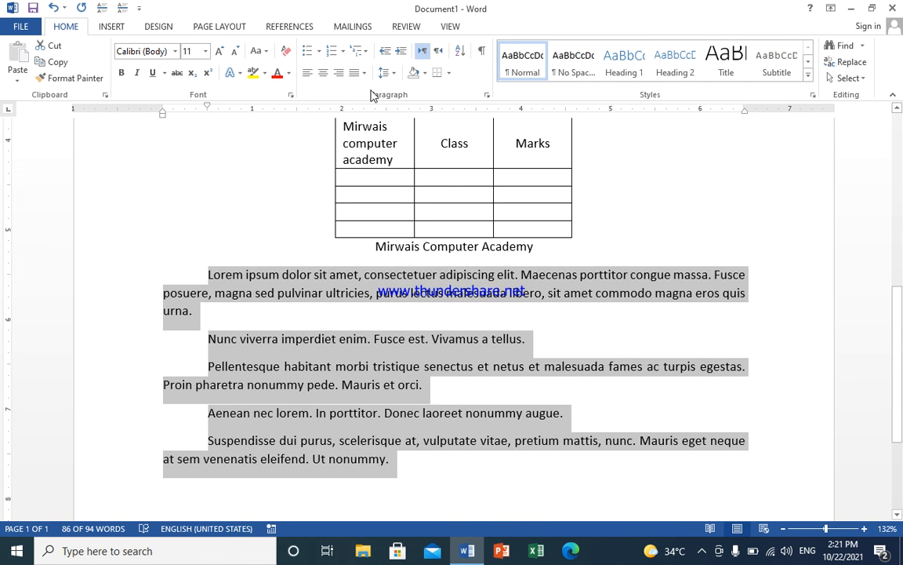
left_click(437, 468)
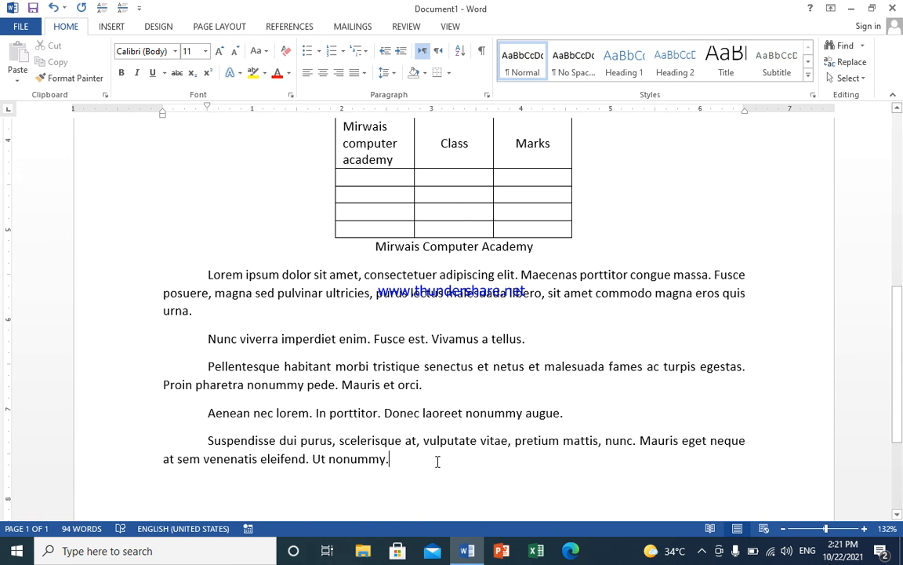
scroll(443, 462, "up", 8)
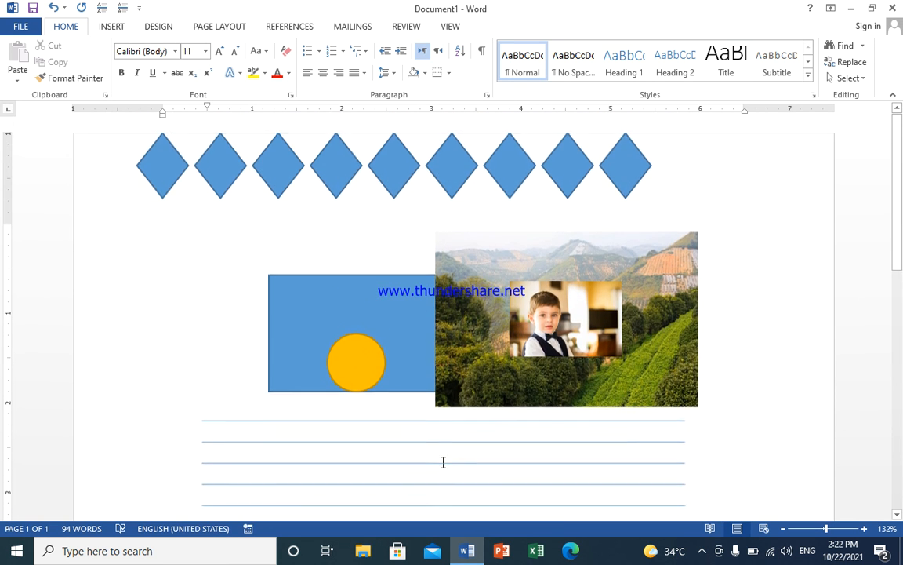